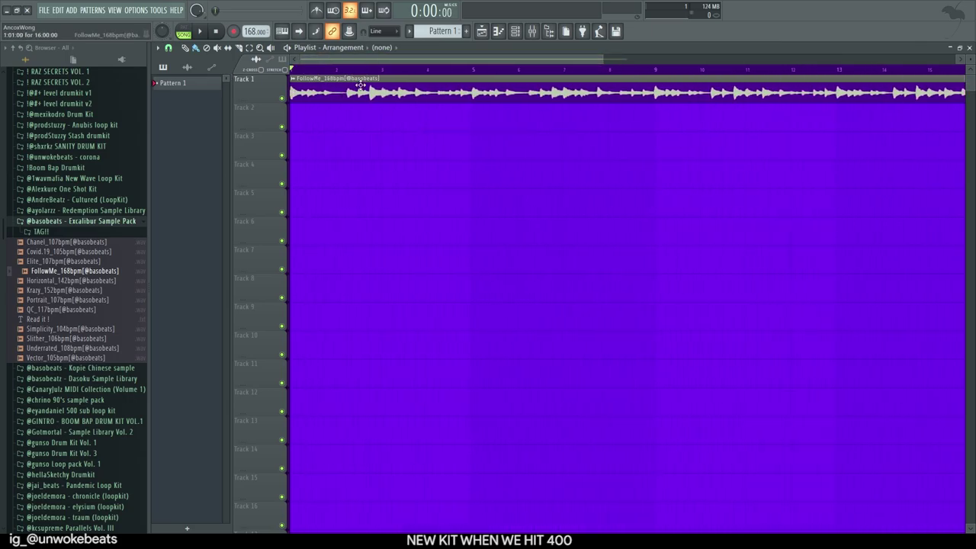
Route the FollowMe_168bpm sample to mixer track 20 and add Fruity Reeverb 2 there with the wet level at 73%.
double_click(360, 79)
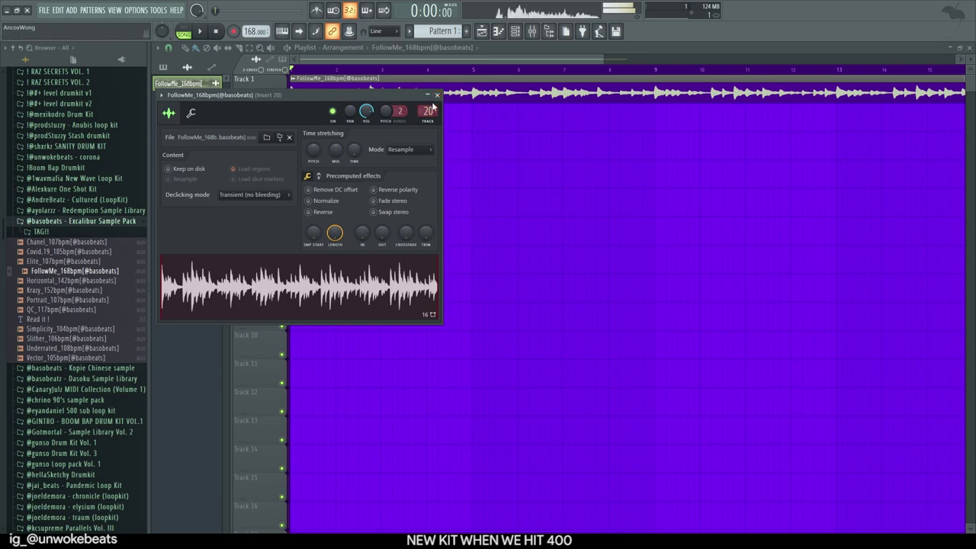
left_click(436, 94)
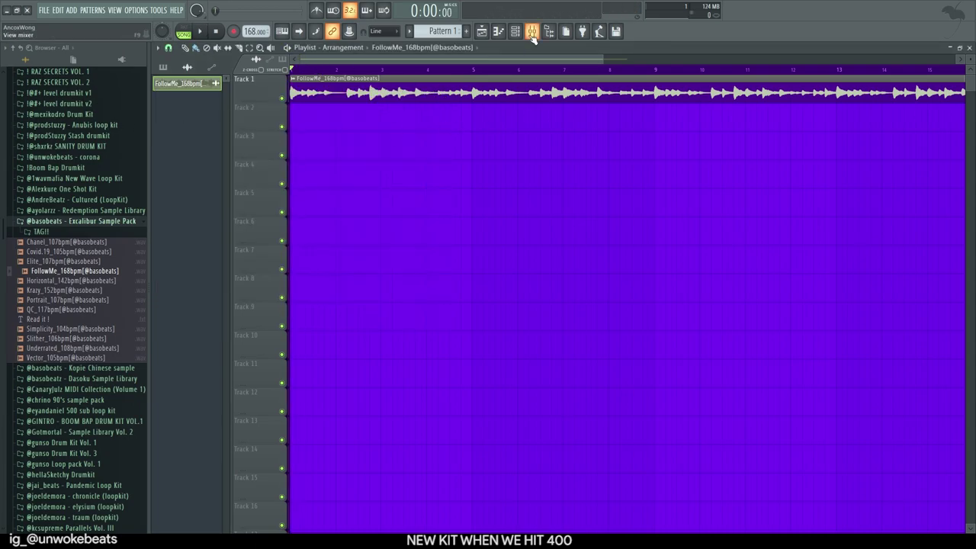
left_click(532, 31)
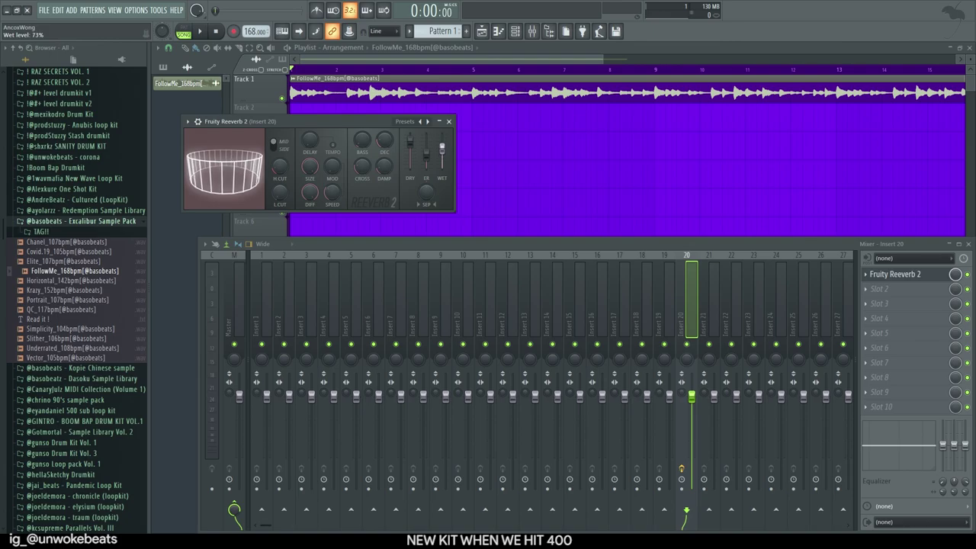
left_click(449, 122)
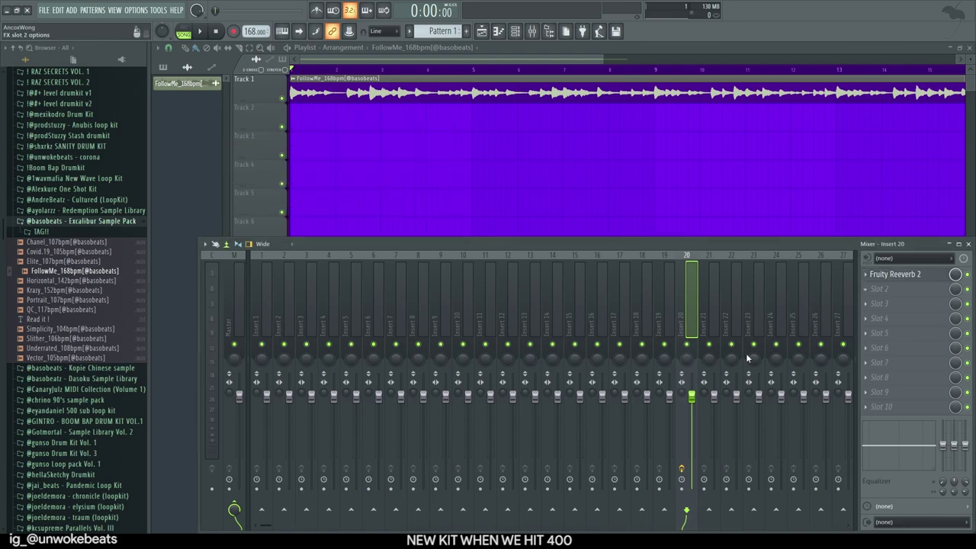
Add Fruity parametric EQ 2 to Insert 20, cutting the lows with band 1 around 199 Hz and rolling off the highs with band 7.
left_click_drag(245, 222, 247, 235)
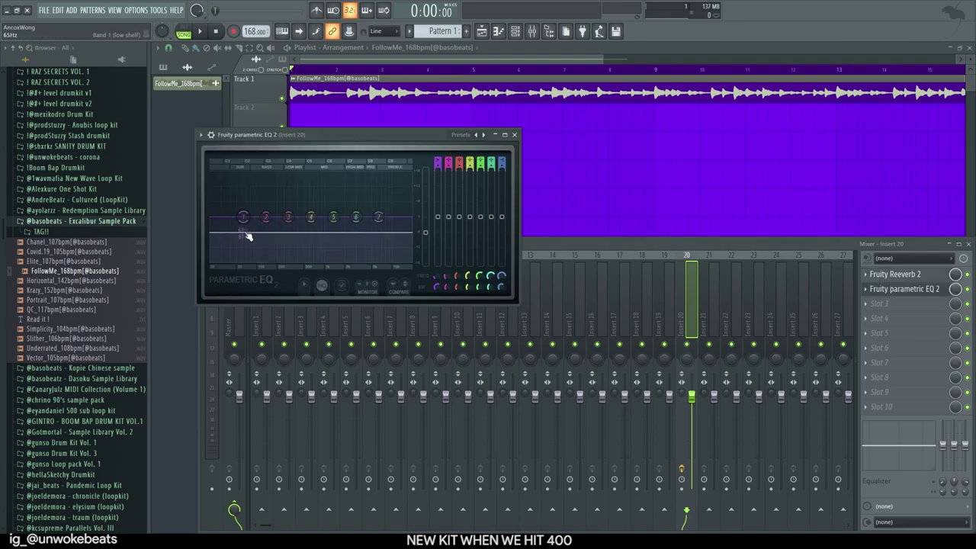
left_click_drag(426, 234, 426, 218)
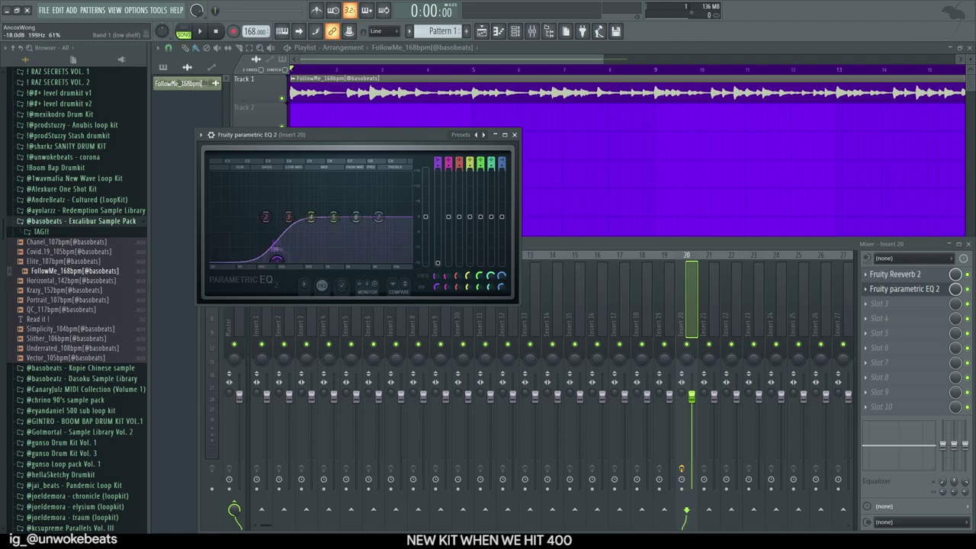
key("space")
left_click_drag(378, 217, 401, 248)
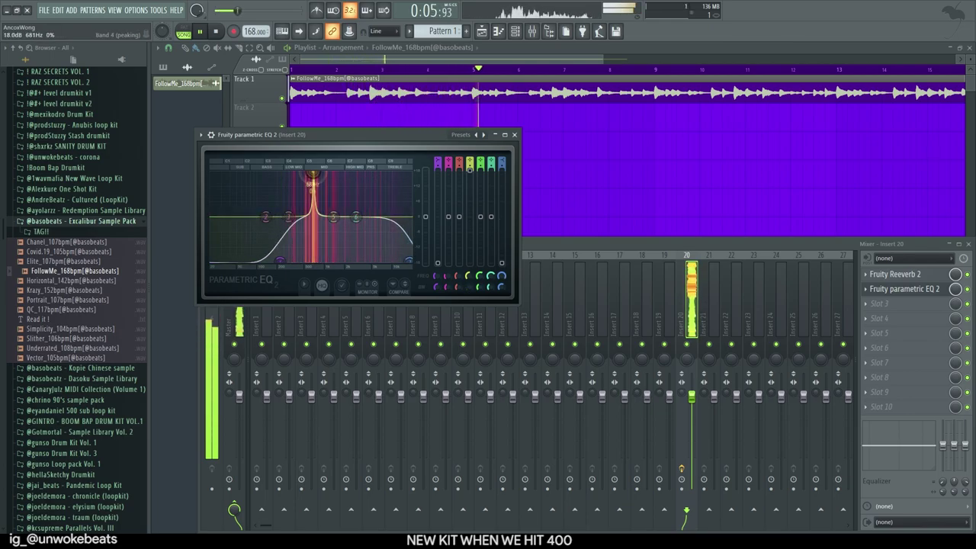
Sweep narrow EQ peaks through the mids, then cut with band 4 and with band 5 at about 1326 Hz, -7.6 dB.
mouse_move(312, 174)
left_mouse_down()
mouse_move(312, 230)
mouse_move(331, 178)
left_mouse_up()
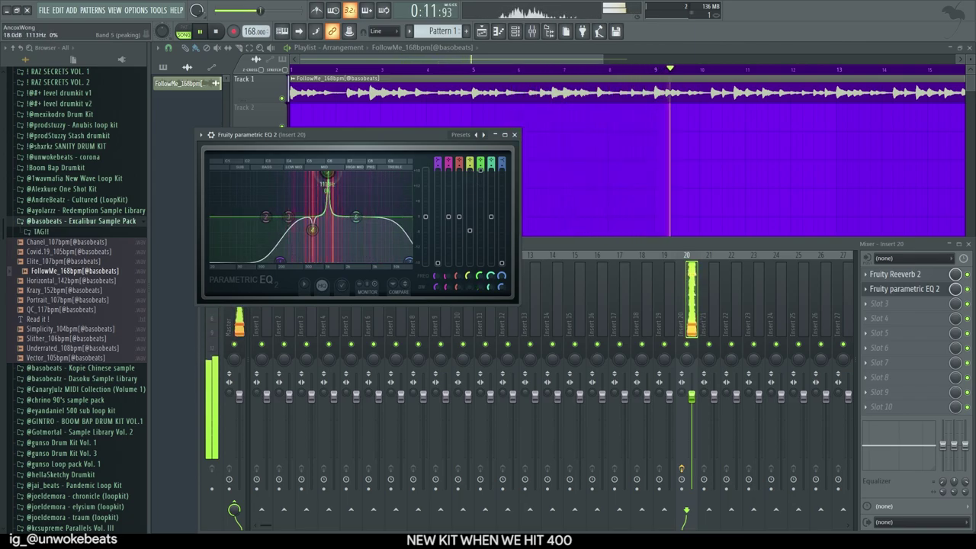
left_click_drag(323, 175, 329, 175)
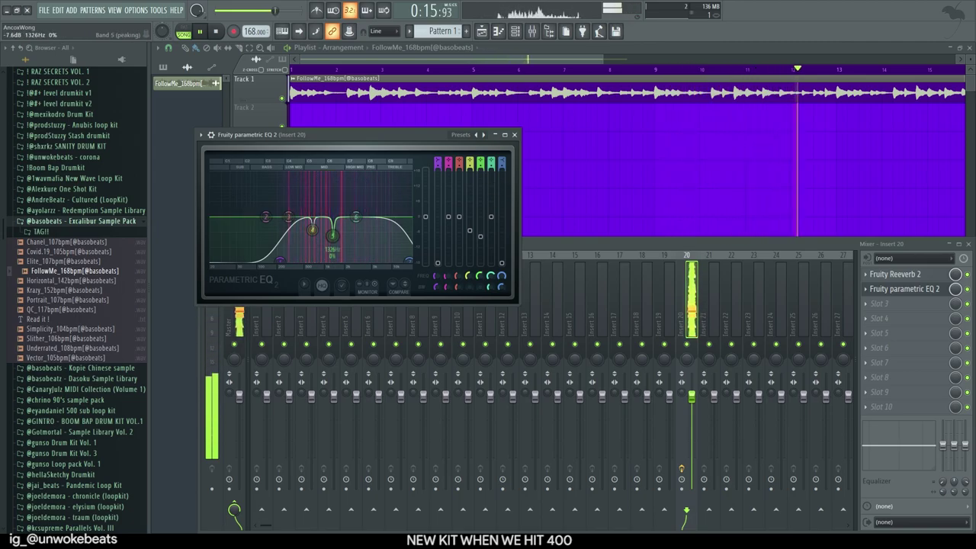
left_click(514, 135)
Add RC-20 Retro Color with the Vinyl 1 preset to Insert 20 and enable its Space module at 18%.
key("space")
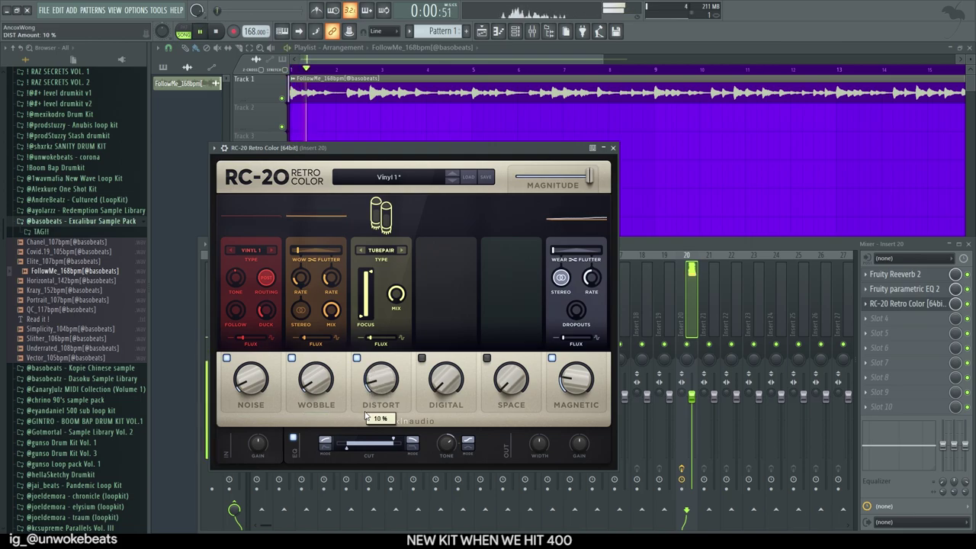
left_click(486, 357)
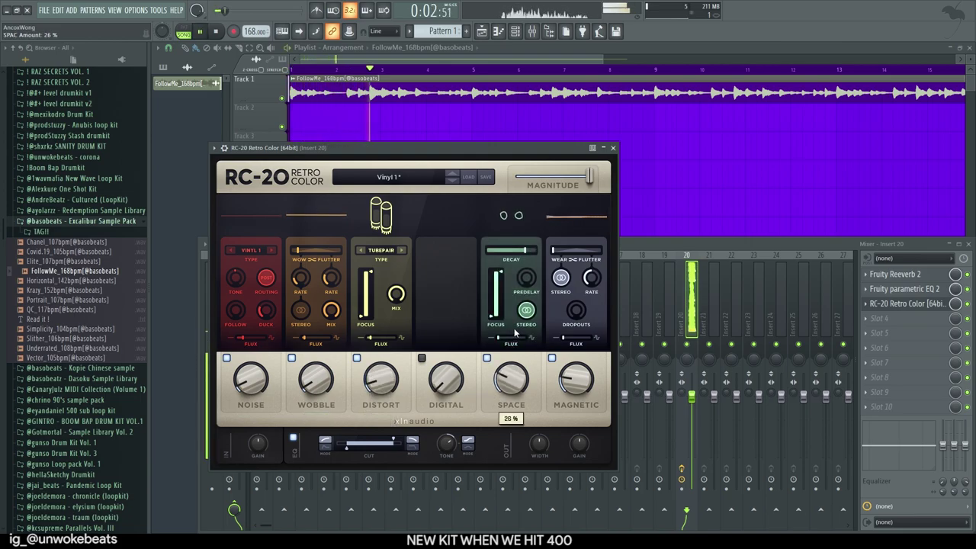
left_click_drag(510, 381, 511, 404)
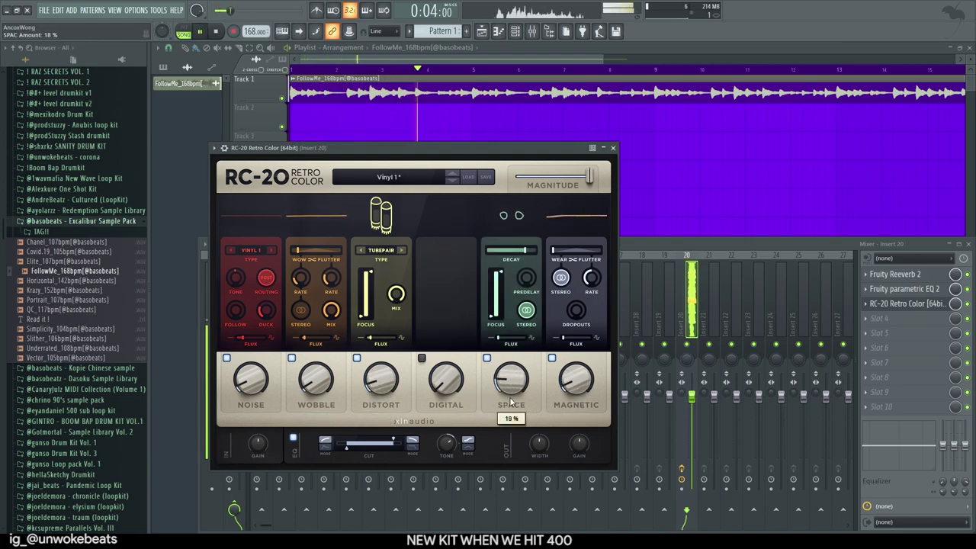
left_click_drag(394, 390, 409, 448)
left_click(614, 148)
Place Pattern 1 on Track 2 across the first eight bars, select those bars as the loop region, and restart playback.
key("F9")
double_click(396, 92)
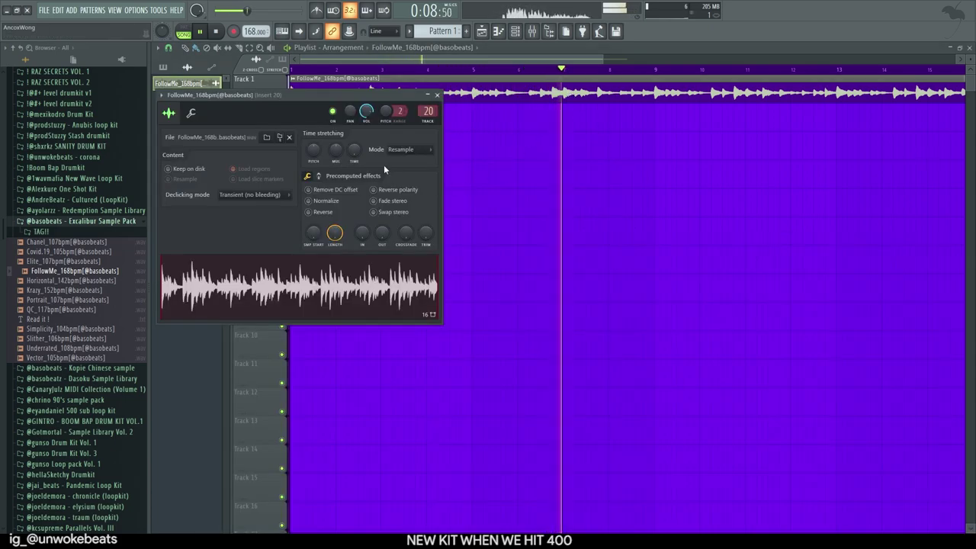
left_click(428, 94)
left_click(515, 30)
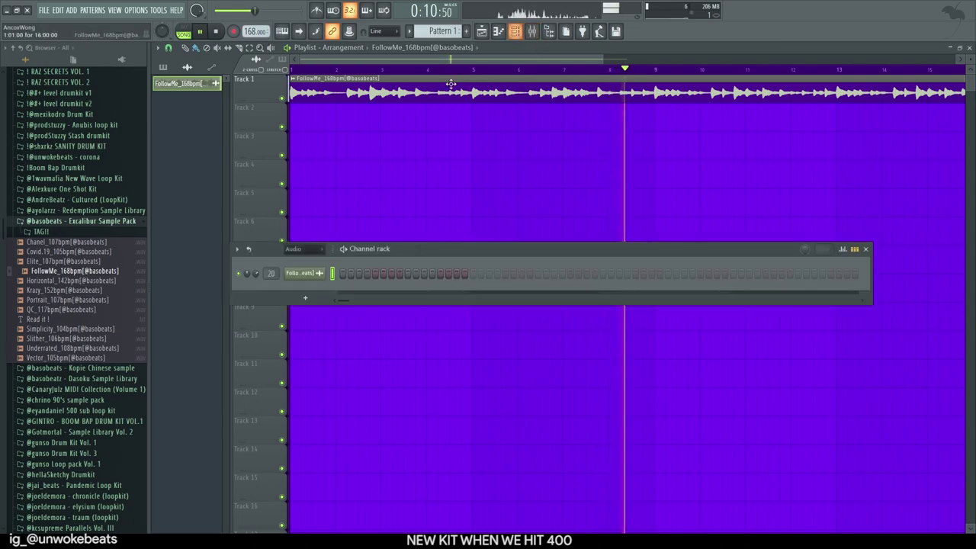
left_click_drag(415, 118, 661, 130)
left_click(342, 121)
right_click(336, 120)
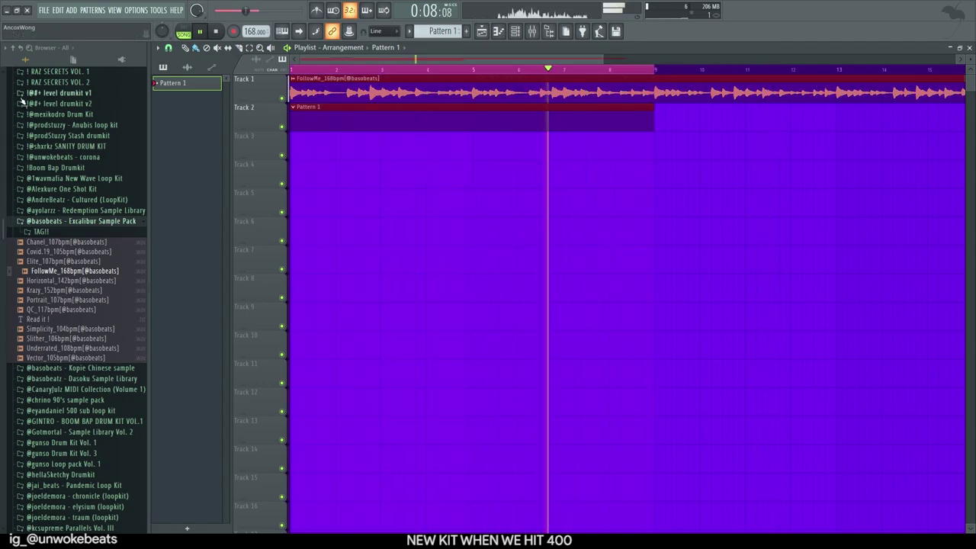
key("space")
key("space")
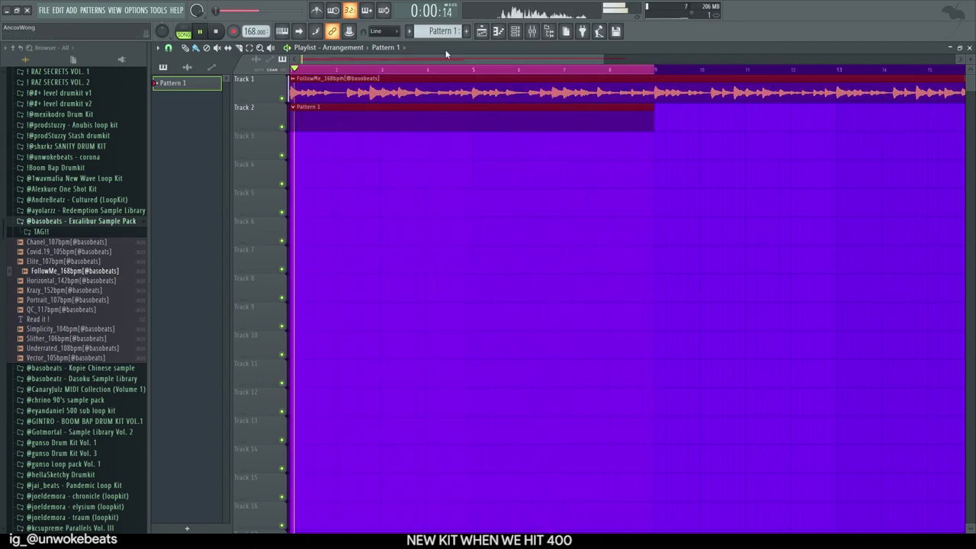
Add the Wider effect to Insert 20 with its amount at 33%.
left_click(531, 31)
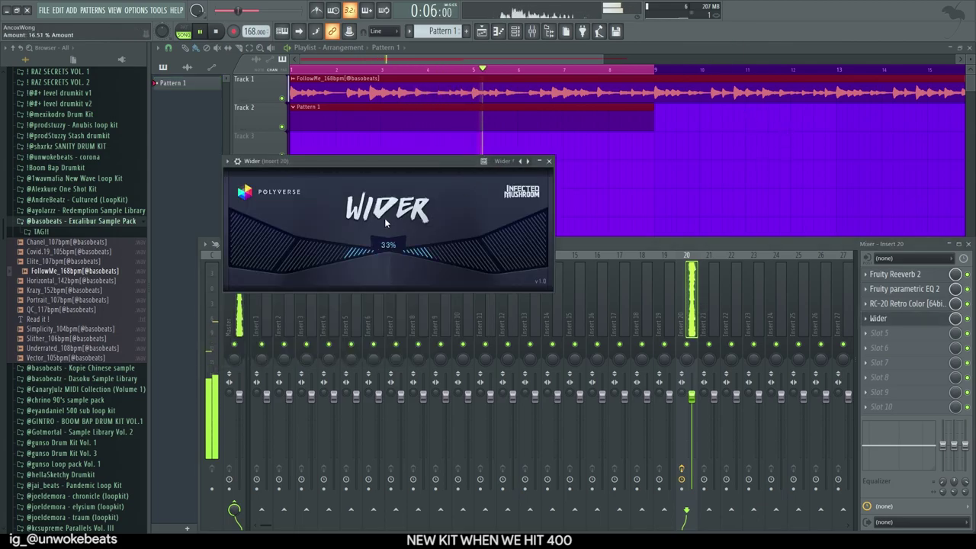
left_click(548, 160)
Show the Unsorted channels and replace the Clap sound with Basic Clap from the corona kit's Claps folder.
left_click(514, 31)
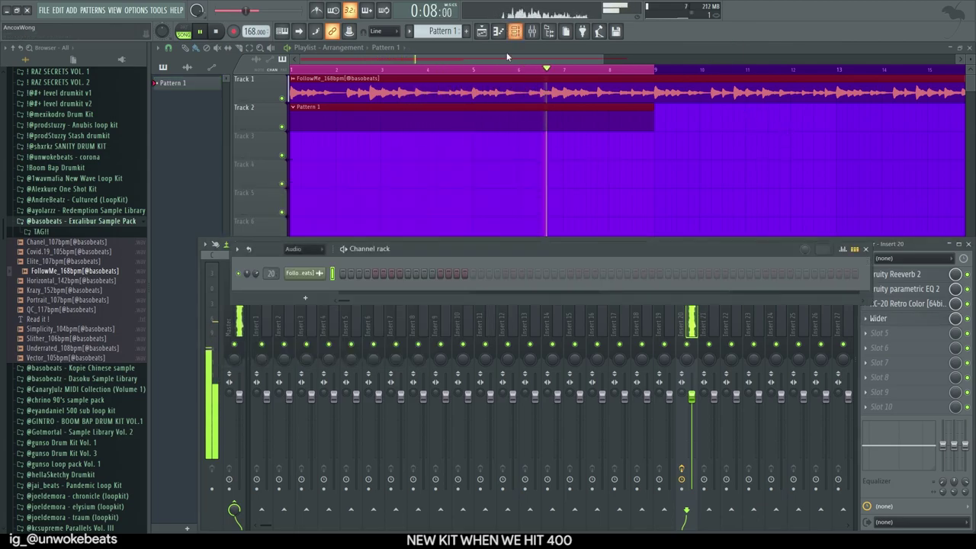
left_click(307, 249)
left_click(289, 283)
left_click(93, 222)
scroll(122, 230, "up", 2)
scroll(95, 203, "up", 2)
left_click(76, 234)
scroll(68, 228, "down", 7)
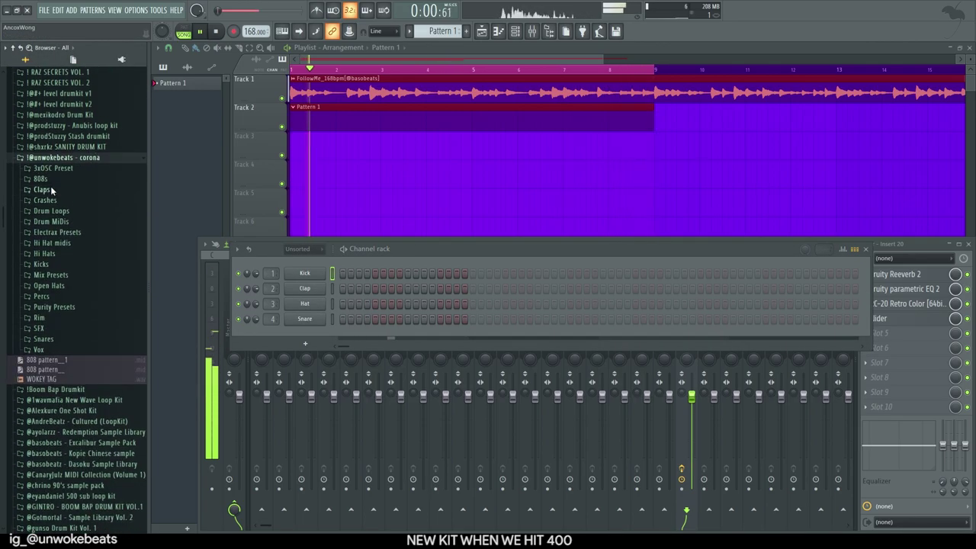
left_click(42, 189)
left_click(52, 200)
left_click_drag(55, 202, 305, 288)
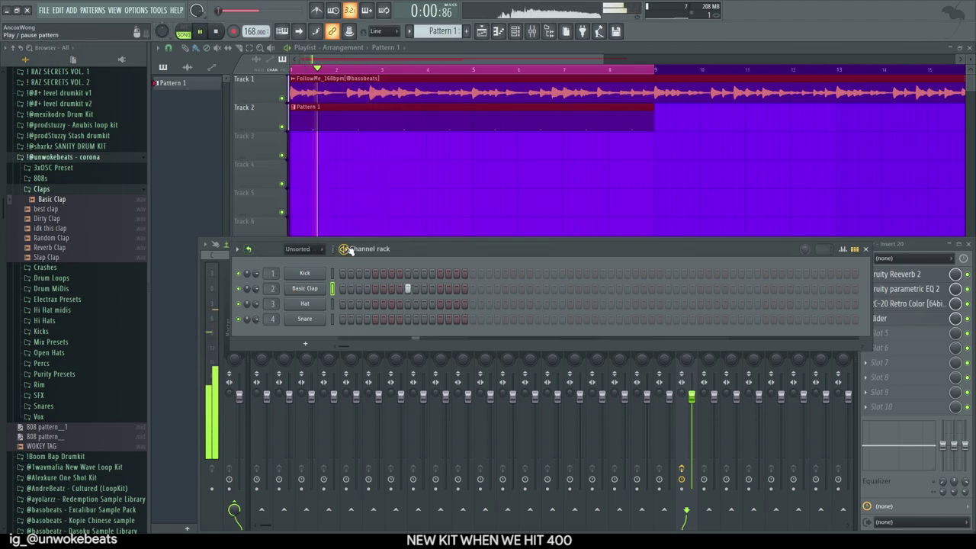
Program the Basic Clap channel with hits on steps 9, 25, 41 and 57.
left_click(537, 288)
left_click(667, 289)
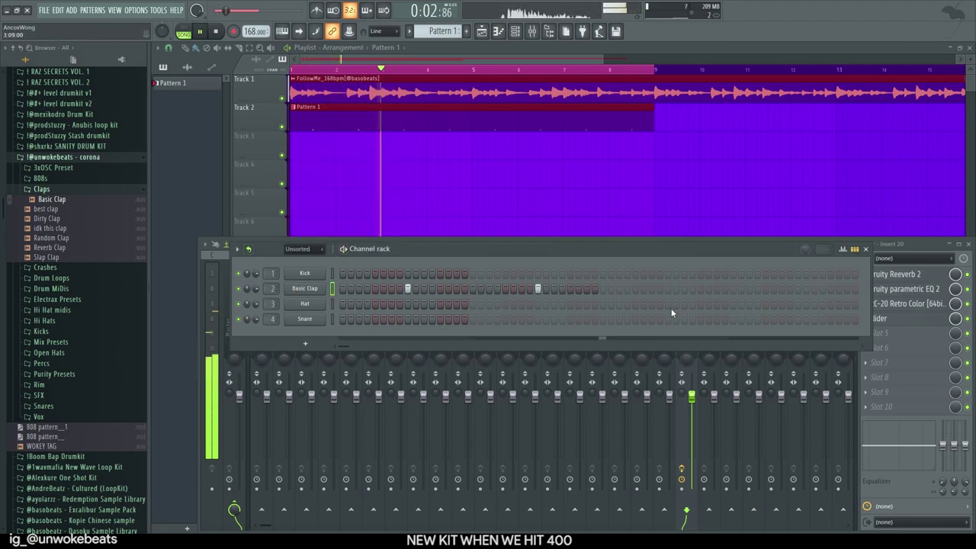
left_click(798, 289)
Load RAZ HH [ DRACO ] from the RAZ SECRETS VOL. 2 HH folder into the Hat channel and fill every second step.
left_click(66, 191)
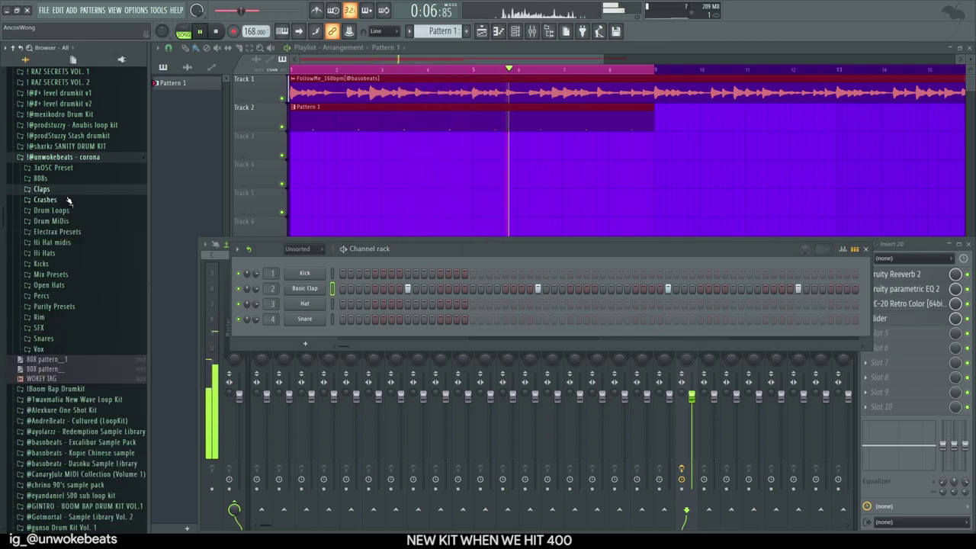
left_click(48, 253)
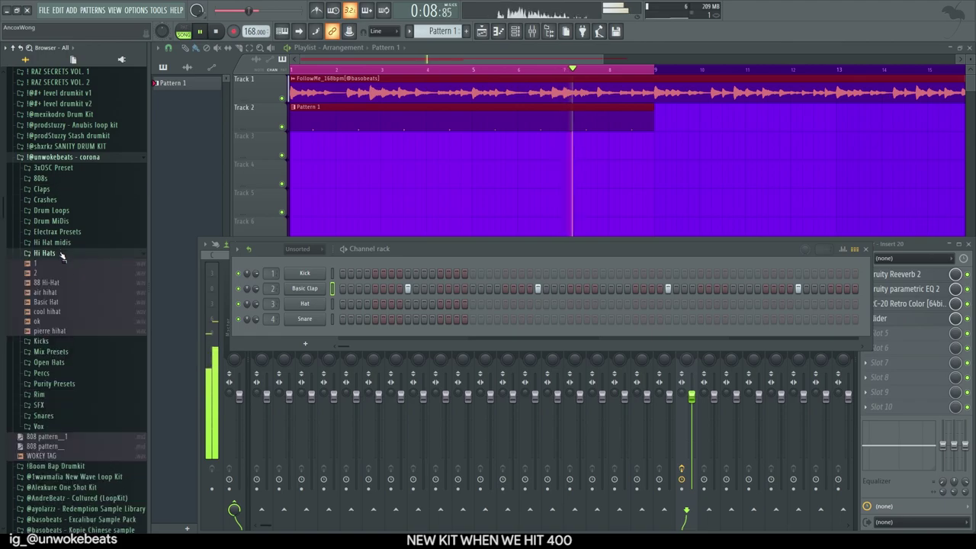
scroll(60, 278, "up", 3)
left_click(78, 232)
left_click(86, 160)
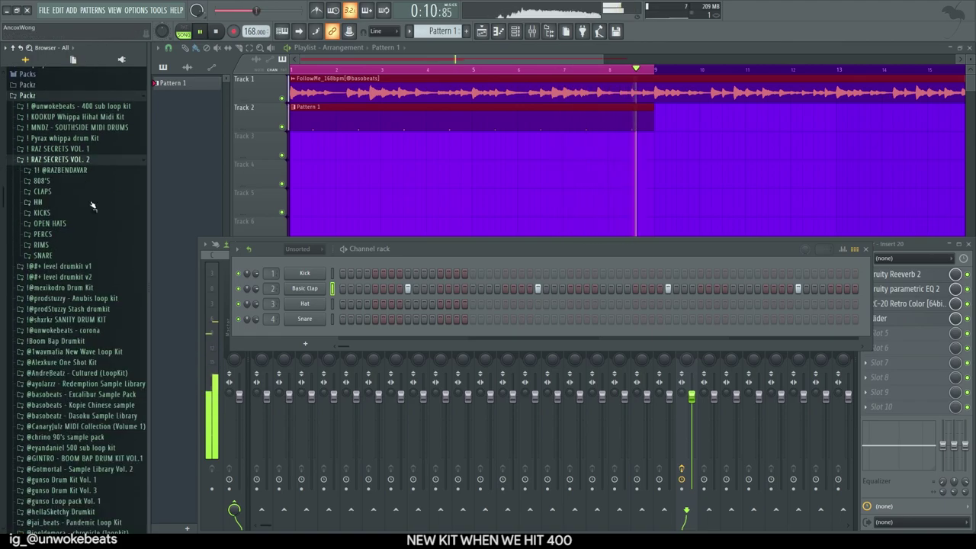
left_click(77, 204)
left_click(65, 251)
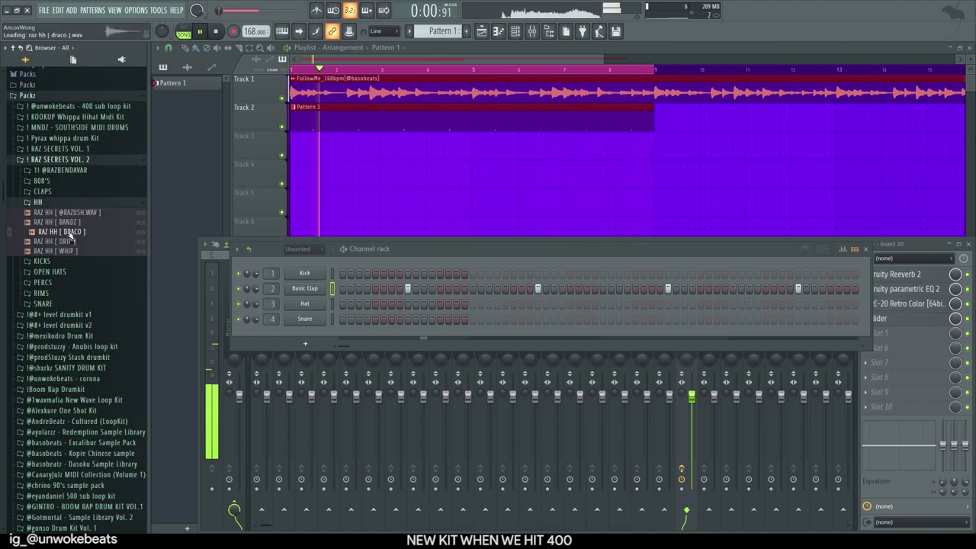
left_click(71, 222)
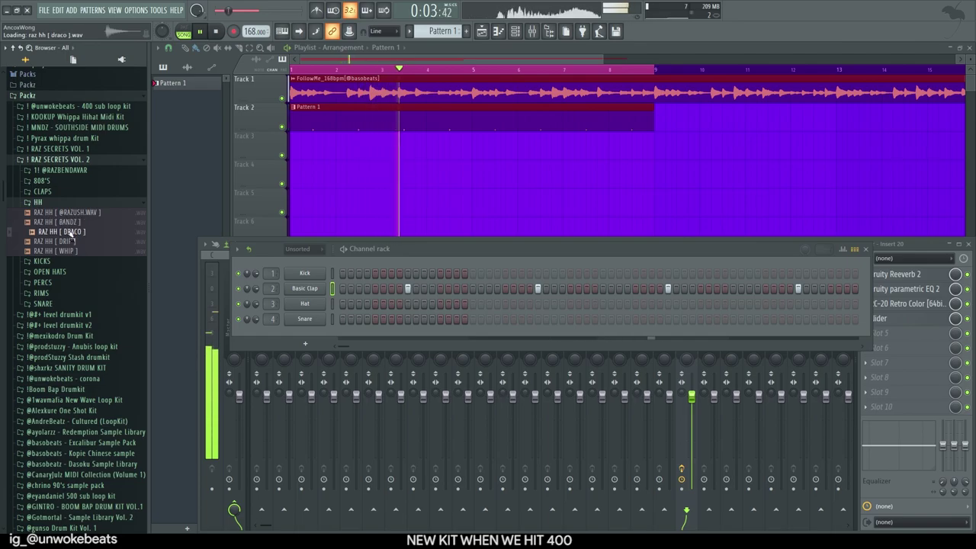
left_click_drag(318, 311, 313, 305)
key("space")
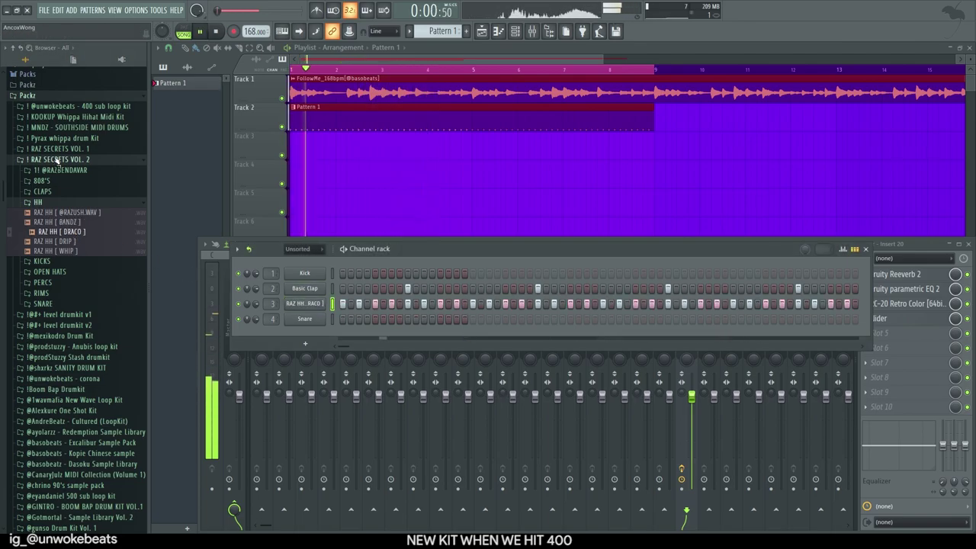
Reopen the corona kit folder and check the Basic Clap channel's sampler settings.
left_click(55, 160)
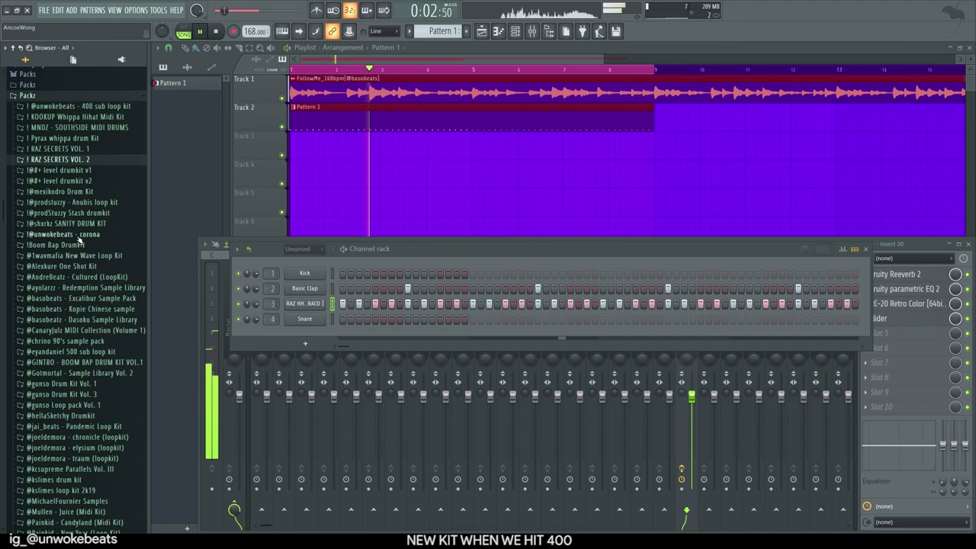
left_click(76, 236)
left_click(304, 288)
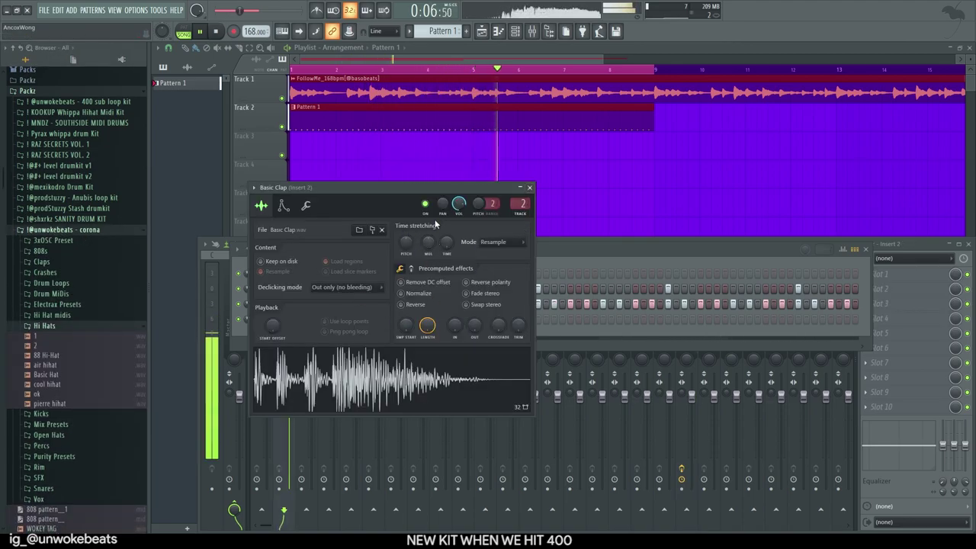
left_click(530, 188)
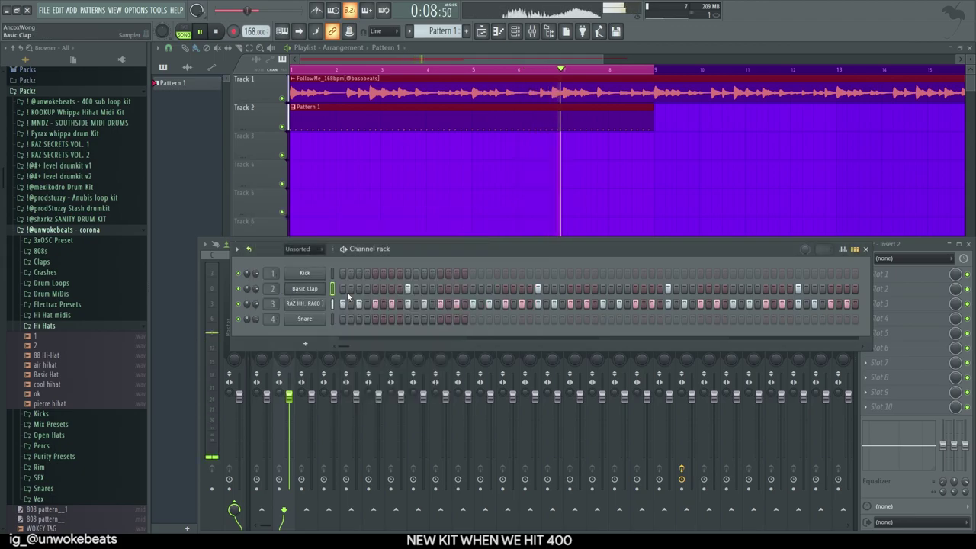
Raise the velocity of all four Basic Clap notes to maximum in the piano roll.
key("F7")
scroll(408, 300, "down", 2)
scroll(408, 300, "down", 1)
left_click_drag(333, 435, 329, 348)
left_click_drag(431, 435, 432, 389)
left_click_drag(528, 435, 534, 325)
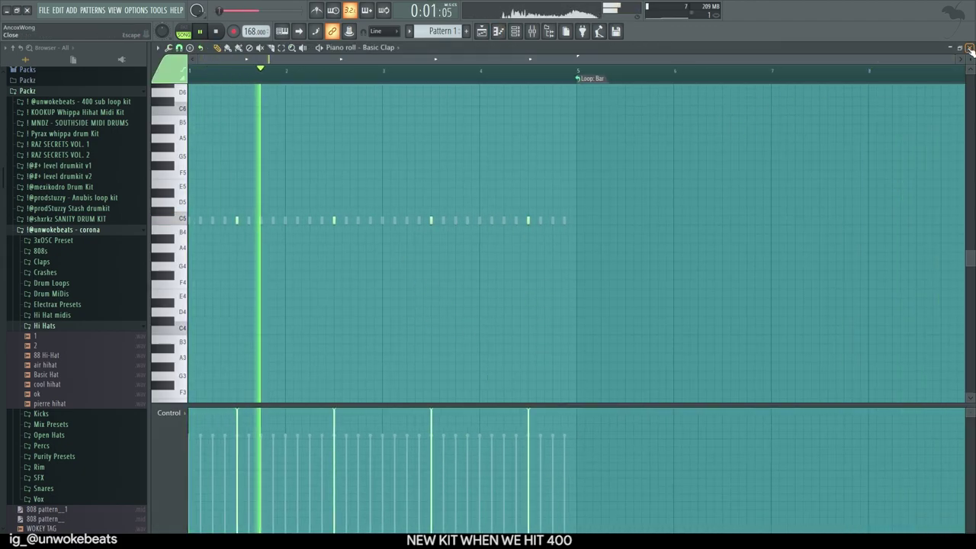
key("F7")
Extend the hi-hat notes into continuous legato up to bar 5, using a temporary C5 end note that is removed again.
key("F7")
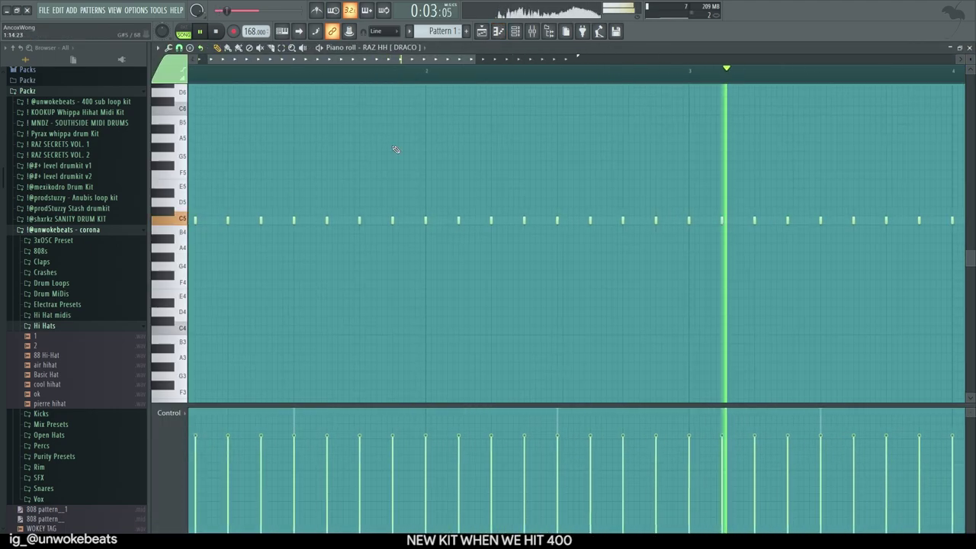
scroll(628, 218, "up", 1)
left_click(635, 220)
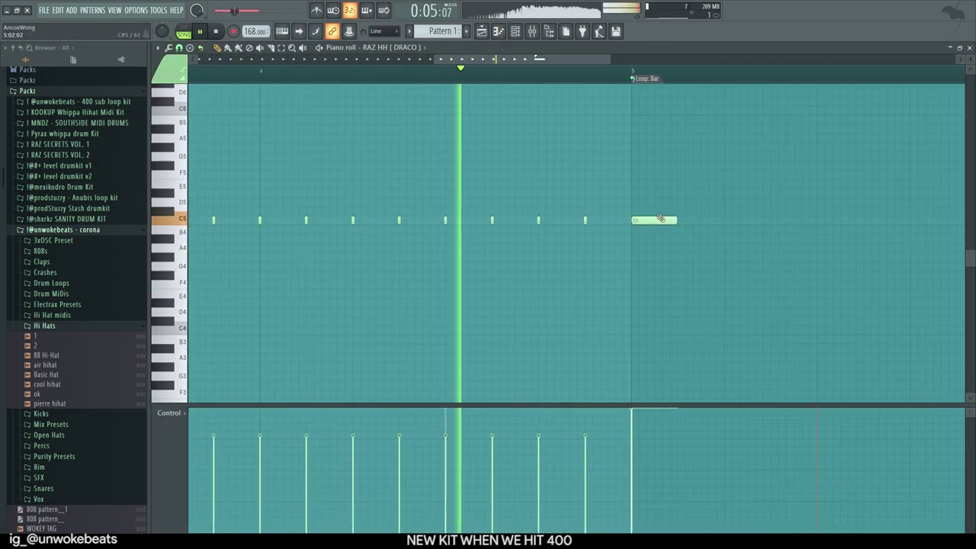
key("ctrl+l")
right_click(661, 220)
scroll(130, 152, "down", 5)
scroll(190, 128, "down", 4)
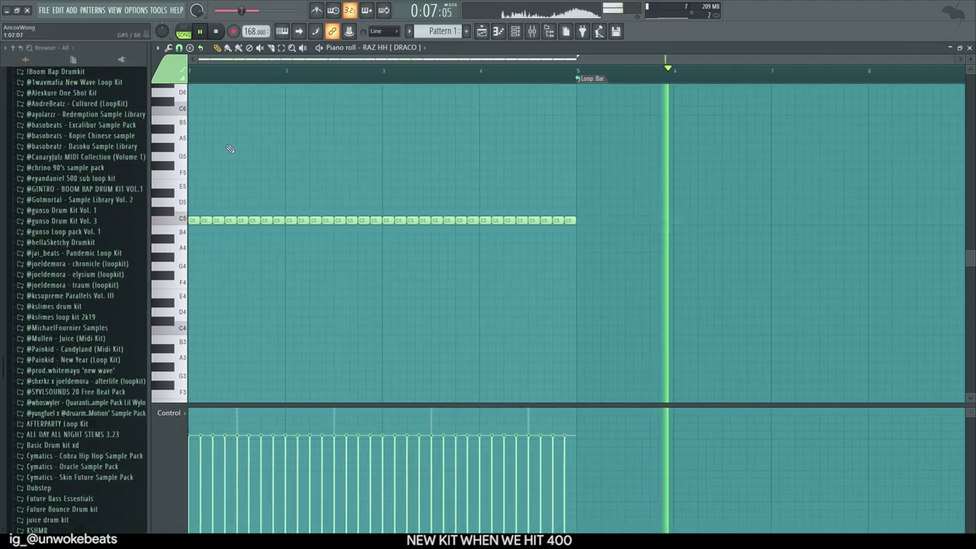
In bar 1 of the hi-hat pattern, lower the third note to G#4 and replace the fourth with two short F4 hits.
scroll(212, 150, "up", 3)
scroll(221, 145, "up", 3)
left_click_drag(404, 61, 351, 61)
scroll(264, 203, "down", 3)
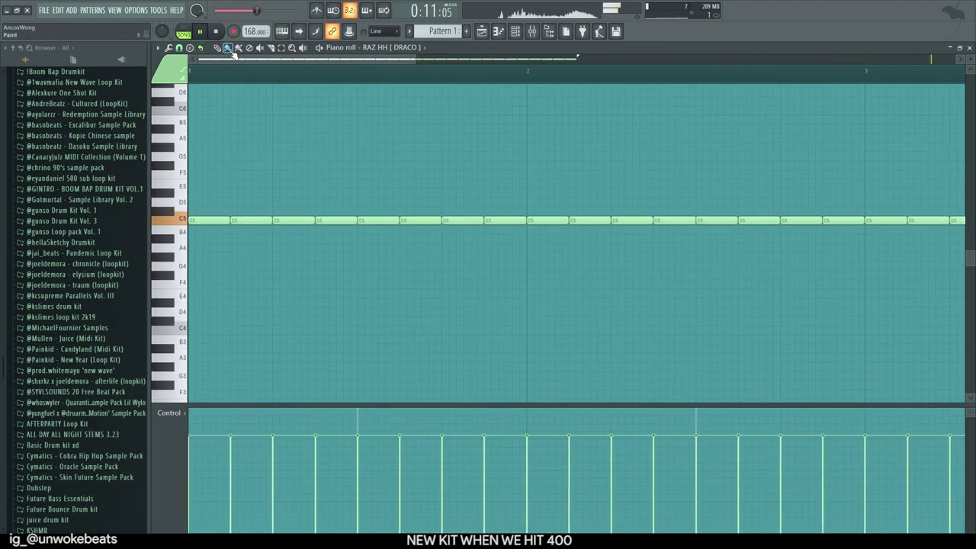
scroll(290, 252, "up", 2)
left_click_drag(294, 275, 295, 311)
scroll(259, 309, "down", 3)
left_click_drag(257, 274, 256, 338)
scroll(259, 309, "up", 3)
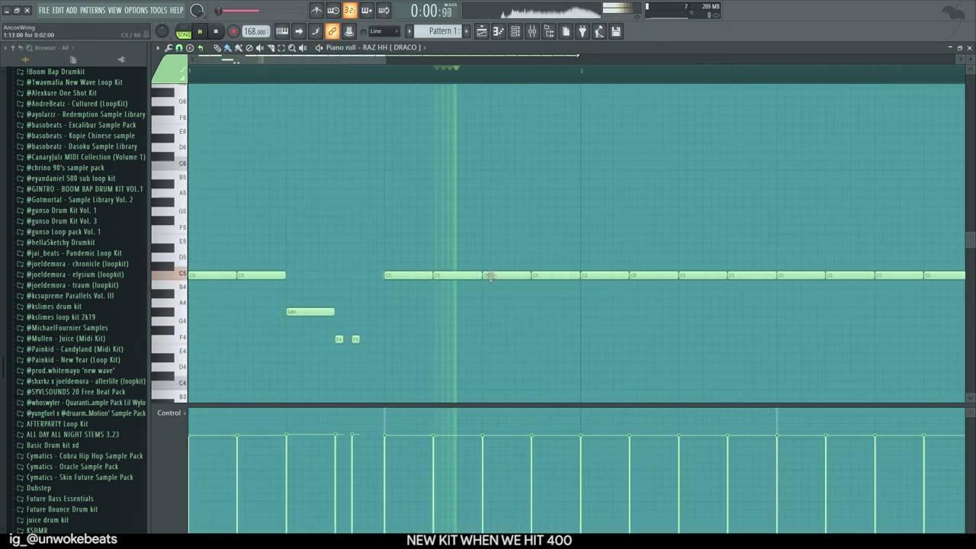
Turn the end of bar 1 into a three-hit D#5 roll followed by short G#4 hits.
left_click_drag(490, 274, 490, 247)
scroll(490, 272, "up", 2)
left_click_drag(580, 274, 579, 311)
left_click(419, 311)
left_click(542, 275)
left_click_drag(579, 274, 580, 311)
left_click(613, 275)
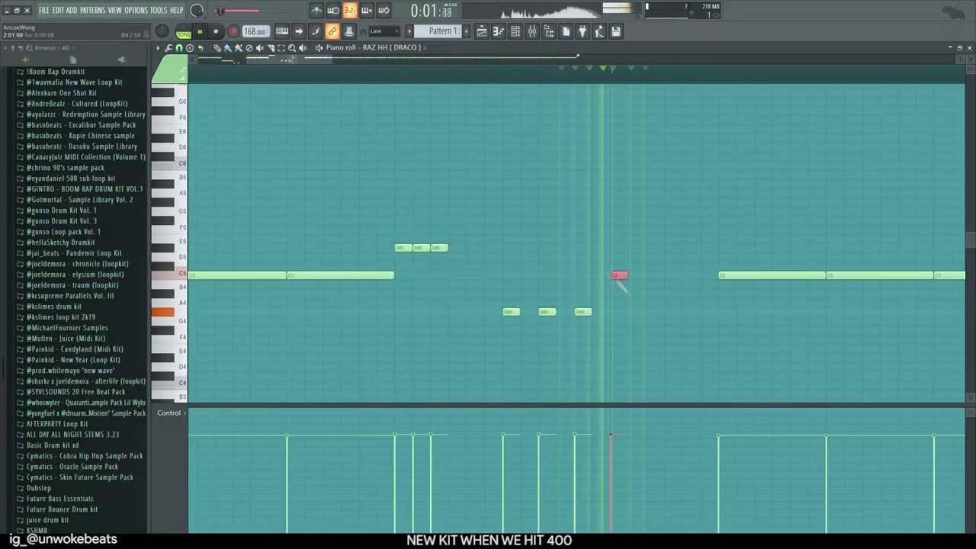
Program bar 2's hi-hat rolls: three G4 hits at its start, then five E5 hits and three G4 hits at its end.
scroll(613, 274, "down", 3)
left_click_drag(331, 320, 396, 320)
scroll(523, 274, "down", 3)
right_click(537, 275)
left_click_drag(507, 238, 553, 239)
left_click_drag(571, 320, 596, 320)
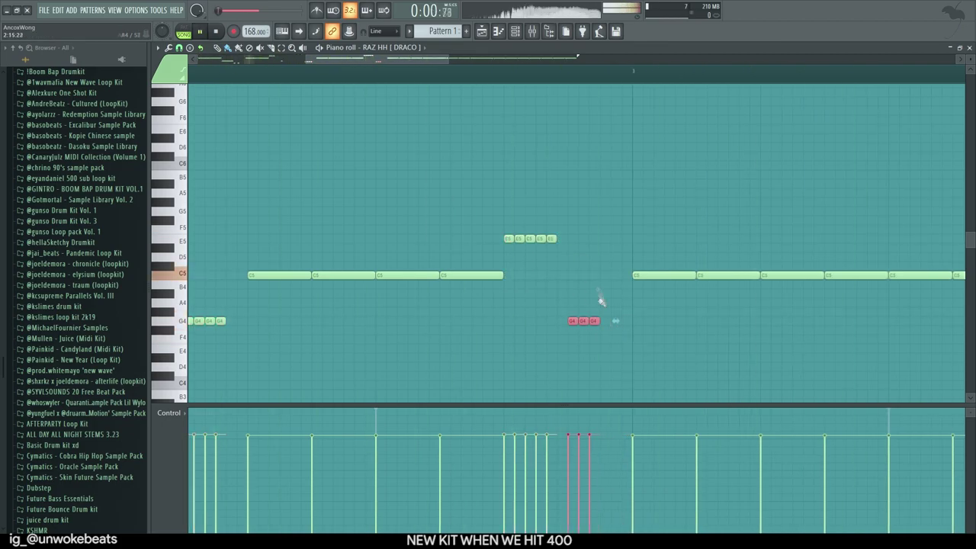
Break up the bar 3 hi-hats into runs of short notes descending from C5 down to F4.
scroll(616, 321, "down", 3)
left_click(535, 275)
scroll(525, 282, "up", 3)
left_click_drag(486, 275, 290, 229)
left_click(535, 311)
left_click(559, 330)
left_click(584, 339)
Finish bar 4 with four-hit hi-hat rolls on F#4, D#5 and B4, followed by a single short C5 hit.
scroll(450, 282, "down", 3)
scroll(450, 282, "up", 3)
right_click(708, 237)
left_click_drag(304, 237, 693, 237)
scroll(553, 266, "down", 2)
right_click(580, 237)
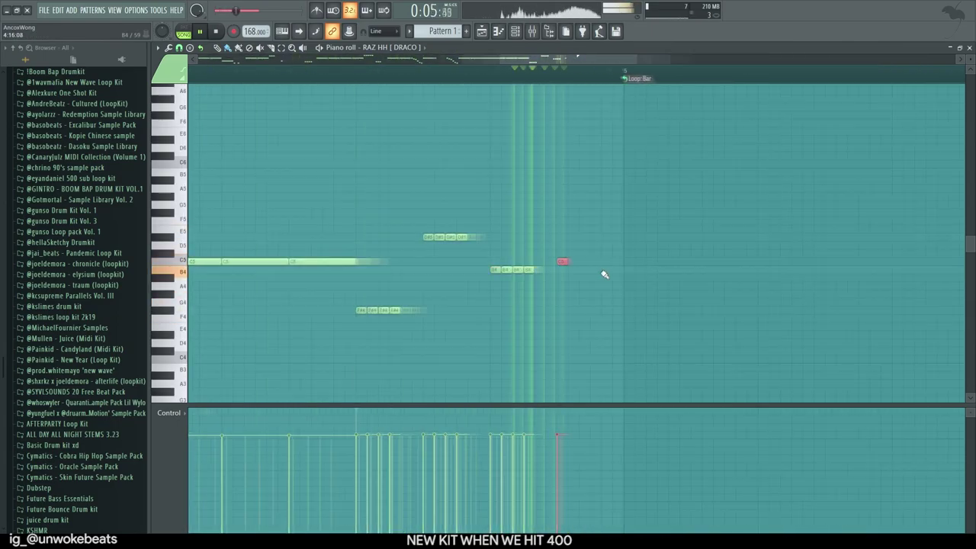
scroll(644, 202, "down", 1)
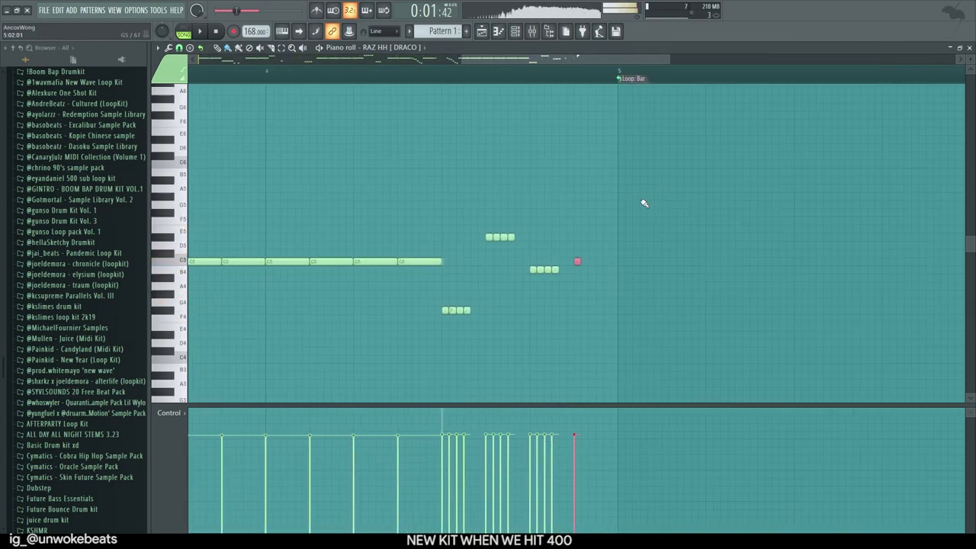
Remove the loop marker at bar 5 and duplicate the entire four-bar hi-hat pattern into bars 5 to 8.
scroll(644, 203, "down", 3)
key("space")
right_click(605, 78)
key("ctrl+a")
key("ctrl+b")
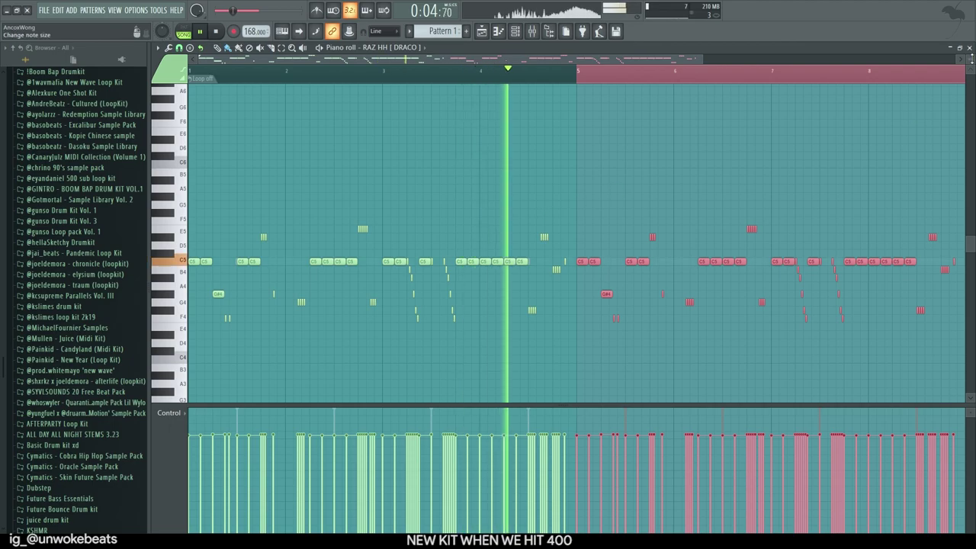
Select all hi-hat notes below C5 and lower their velocities by slightly varying amounts.
scroll(599, 266, "up", 2)
left_click(726, 353, "ctrl")
scroll(705, 285, "down", 2)
left_click_drag(705, 286, 190, 404)
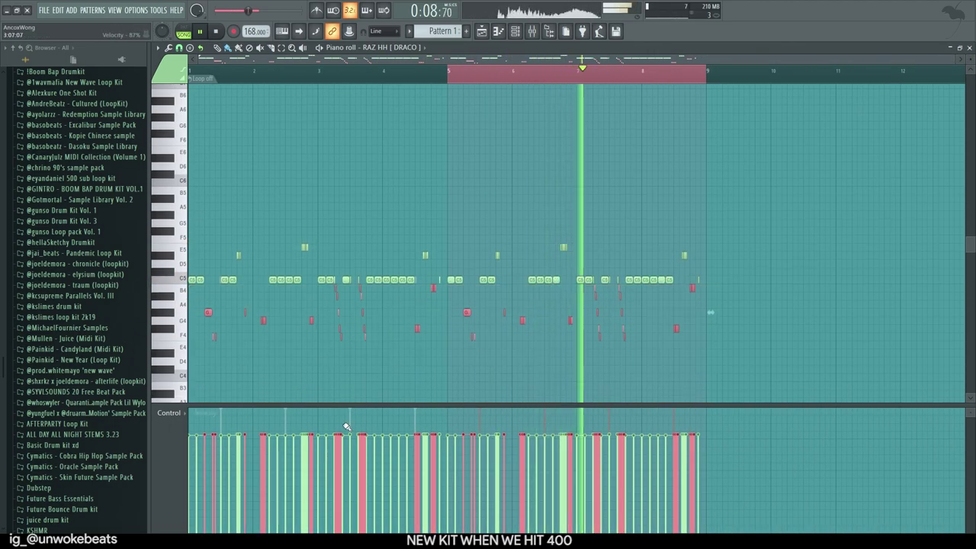
scroll(359, 309, "down", 3)
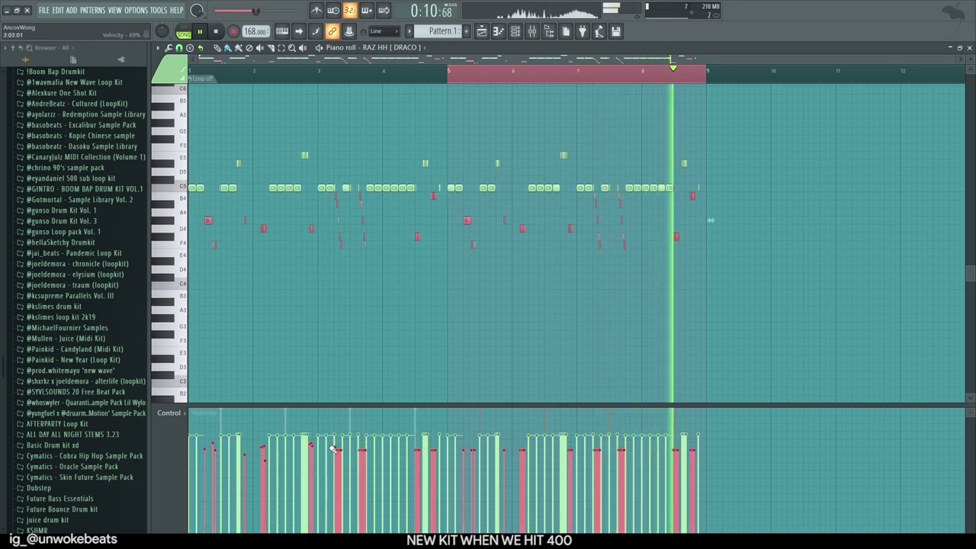
scroll(539, 281, "up", 3)
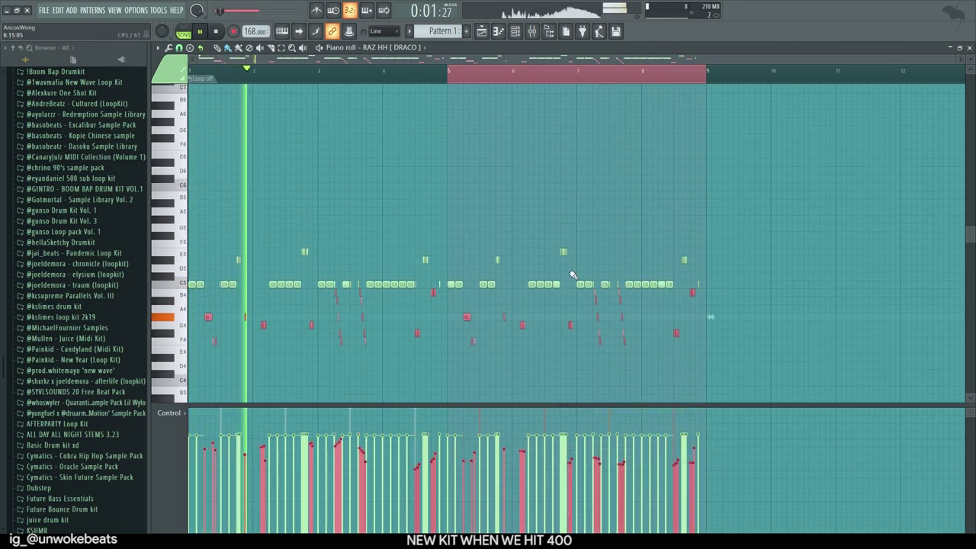
Lower the velocities of all hi-hat rolls above C5 by varying amounts and close the piano roll.
left_click_drag(719, 282, 131, 193)
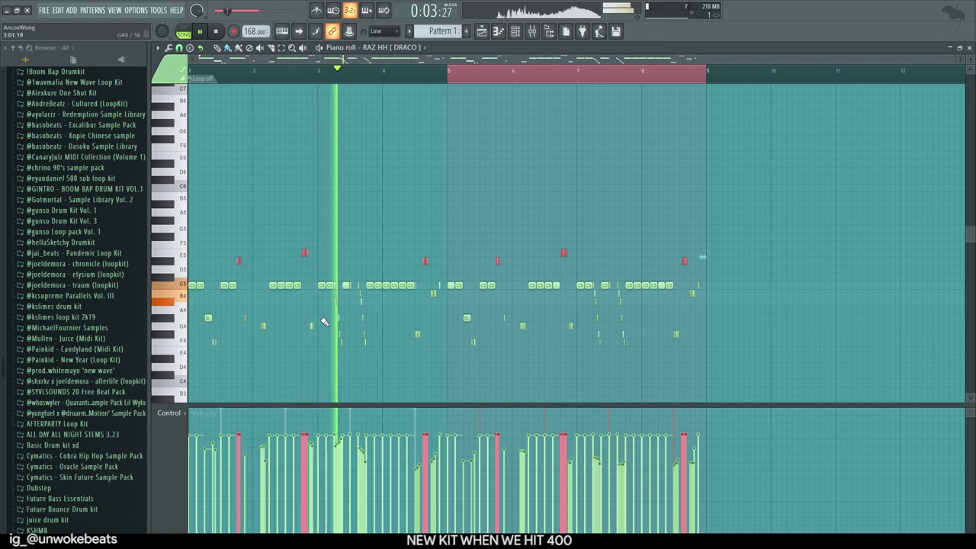
mouse_move(231, 446)
left_mouse_down()
mouse_move(349, 473)
mouse_move(698, 450)
left_mouse_up()
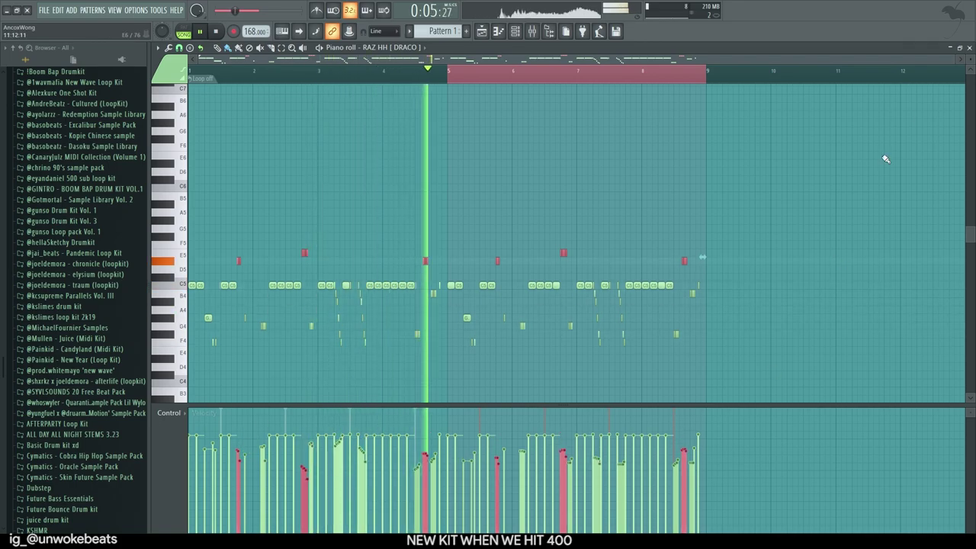
key("Escape")
Stop playback and audition samples in the corona kit's Snares folder.
scroll(89, 209, "up", 10)
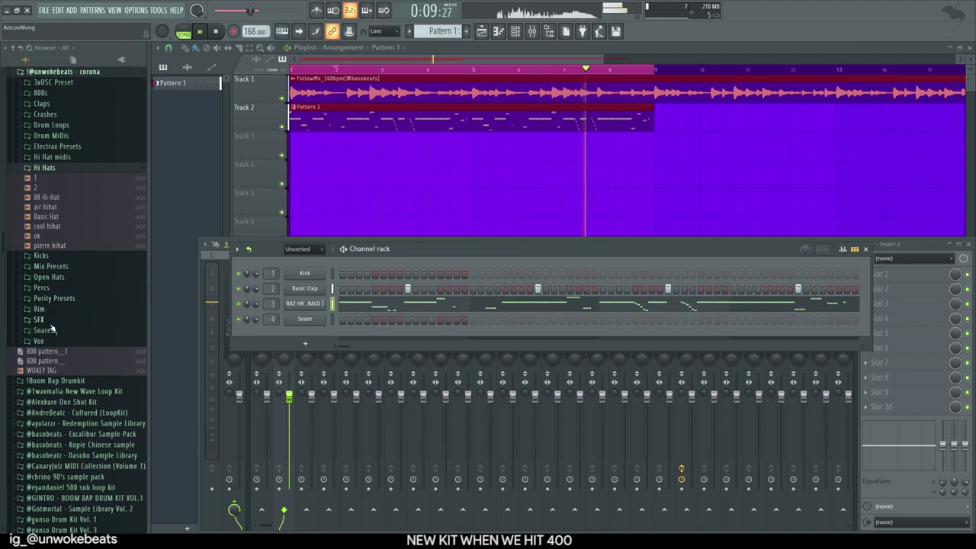
key("space")
left_click(68, 331)
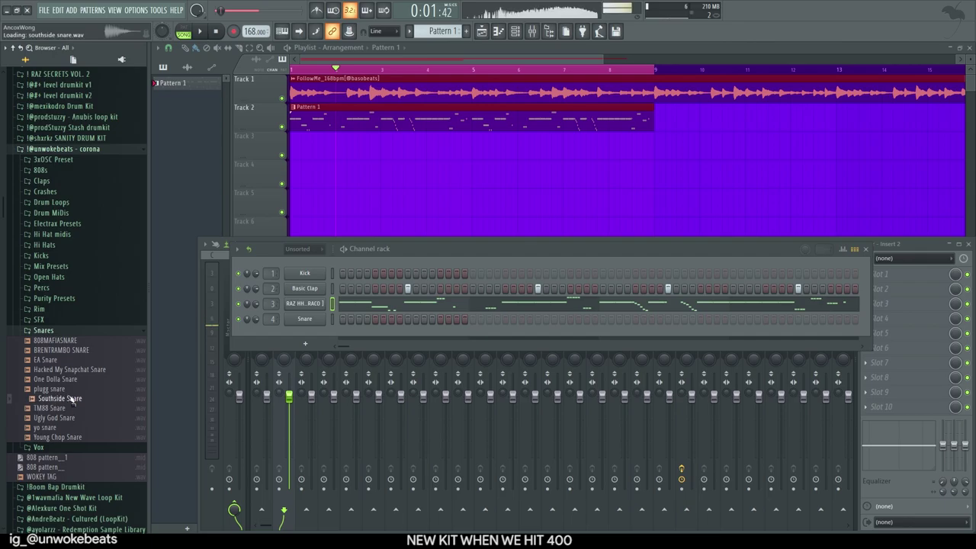
scroll(74, 331, "up", 4)
Browse the RAZ SECRETS VOL. 2 kit and audition samples in its SNARE folder.
left_click(76, 154)
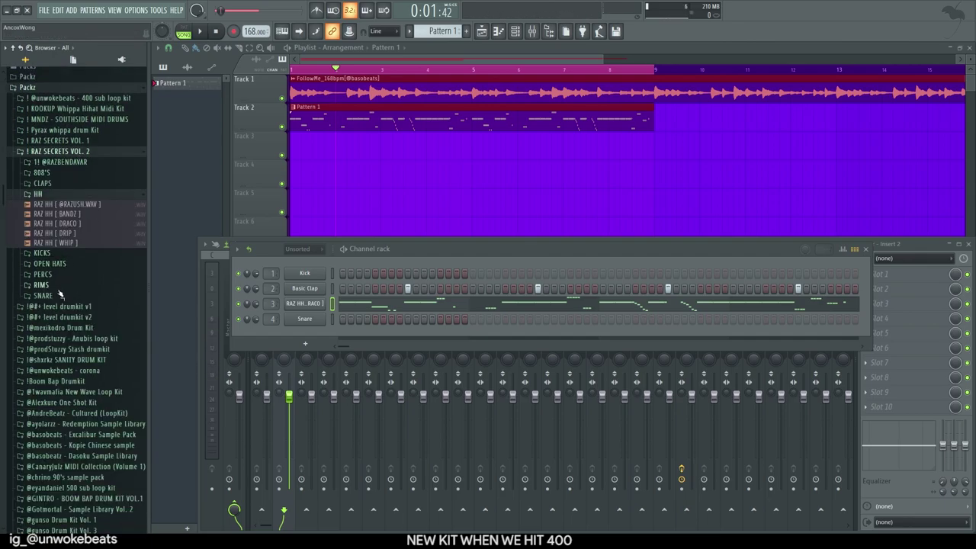
left_click(60, 285)
left_click(62, 285)
left_click(65, 307)
left_click(67, 295)
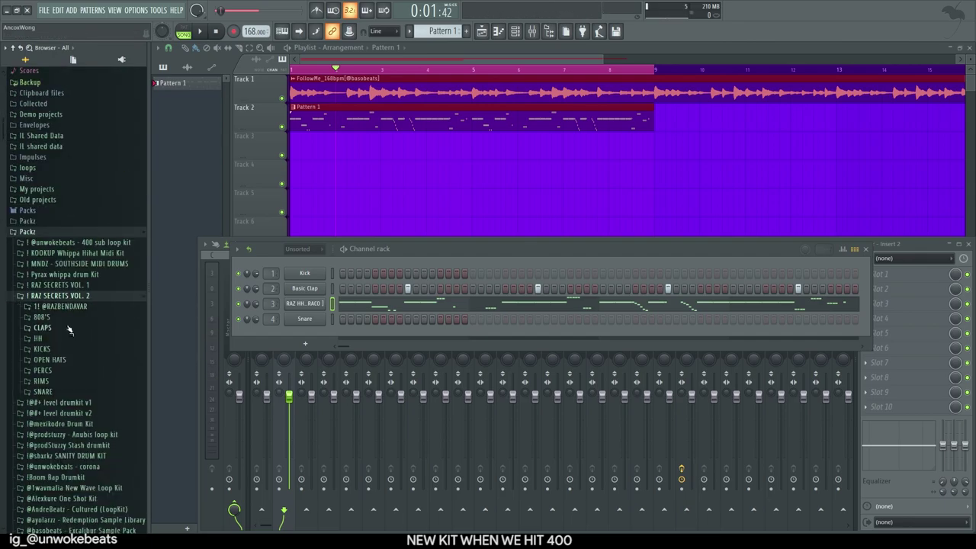
left_click(54, 391)
scroll(65, 365, "down", 5)
left_click(60, 321)
scroll(61, 320, "down", 1)
left_click(63, 308)
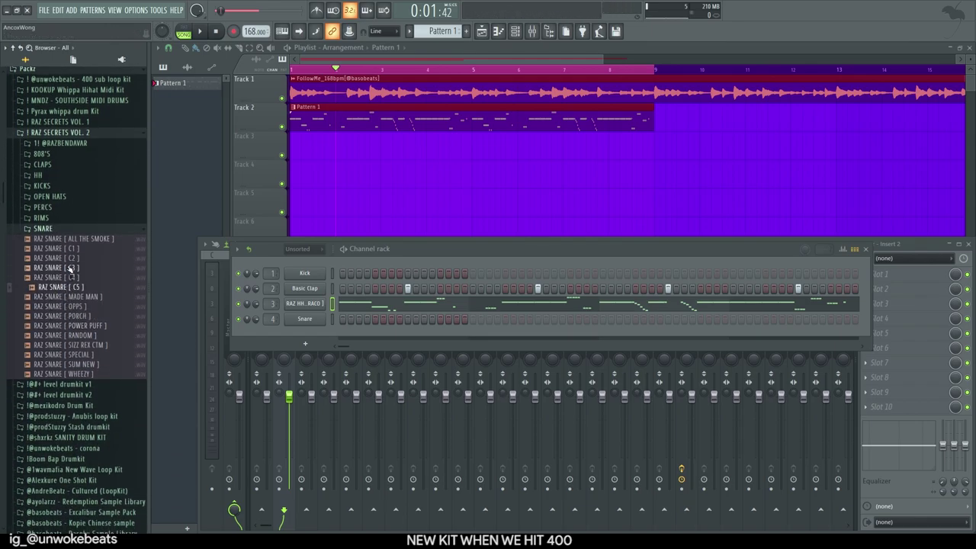
Load plugg snare from the level drumkit v2 snares folder into the Snare channel.
scroll(85, 294, "down", 2)
left_click(80, 319)
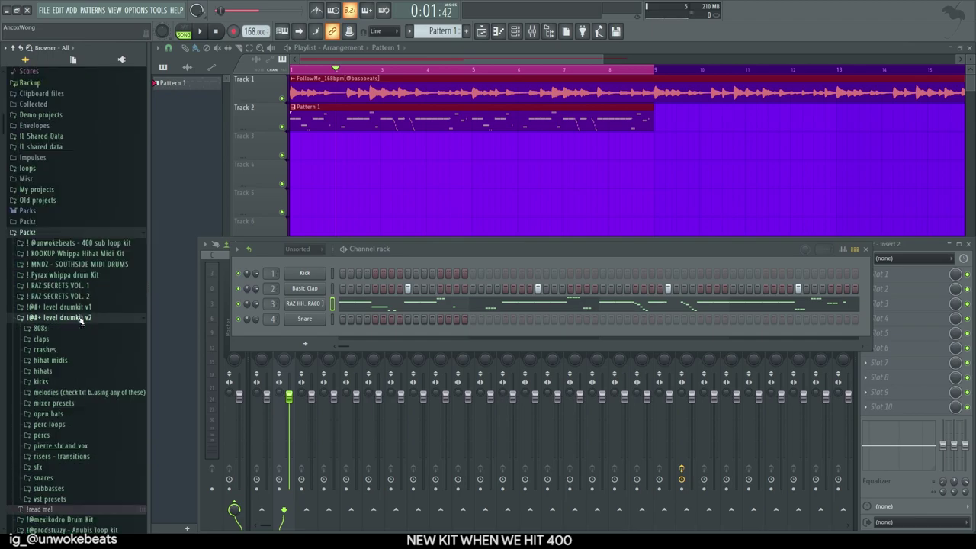
scroll(75, 335, "down", 4)
left_click(46, 323)
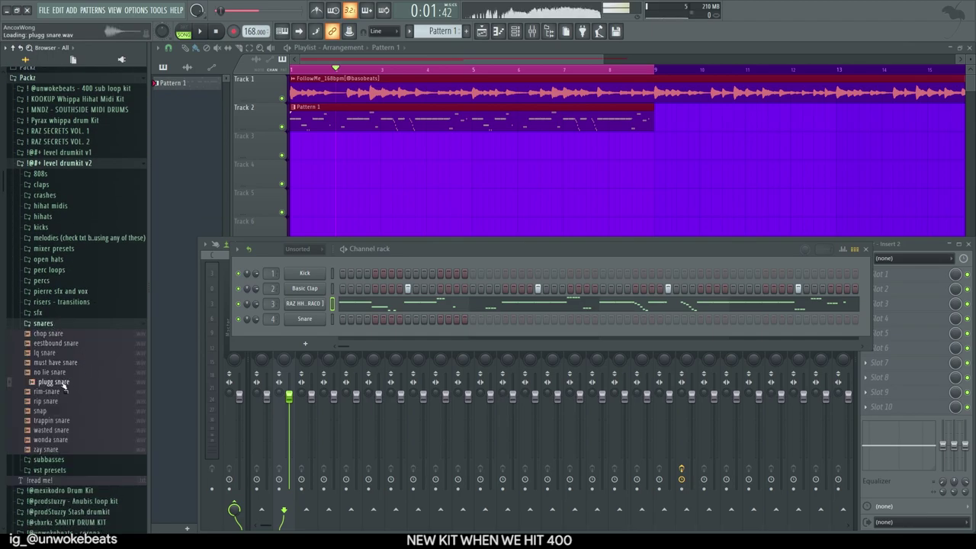
left_click_drag(312, 322, 313, 320)
Play the arrangement, hide the mixer, and place plugg snare hits on steps 15 and 19.
key("space")
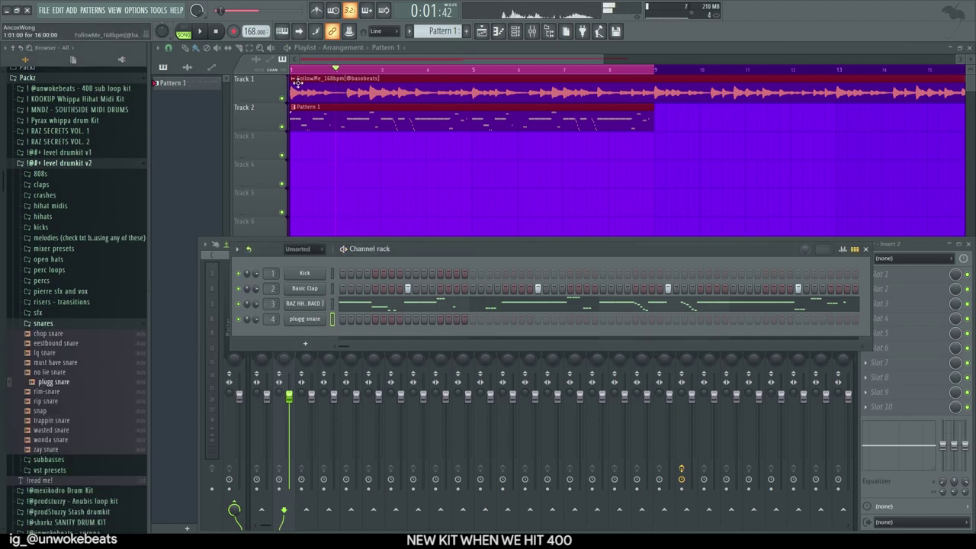
left_click(295, 86)
key("space")
key("F6")
key("space")
key("space")
left_click(488, 321)
left_click(457, 321)
key("space")
key("space")
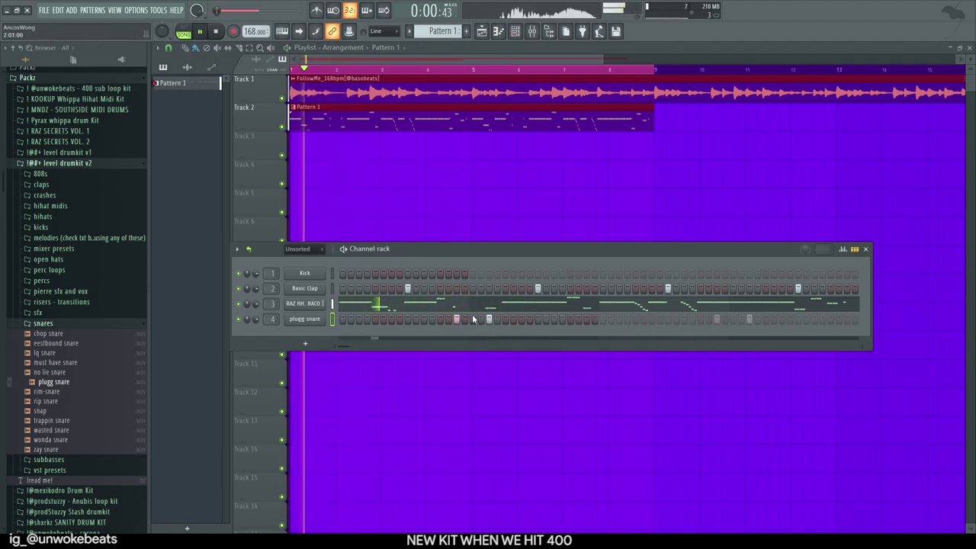
Add plugg snare hits on steps 47 and 51 and check them in the piano roll.
left_click(717, 319)
left_click(749, 320)
key("F7")
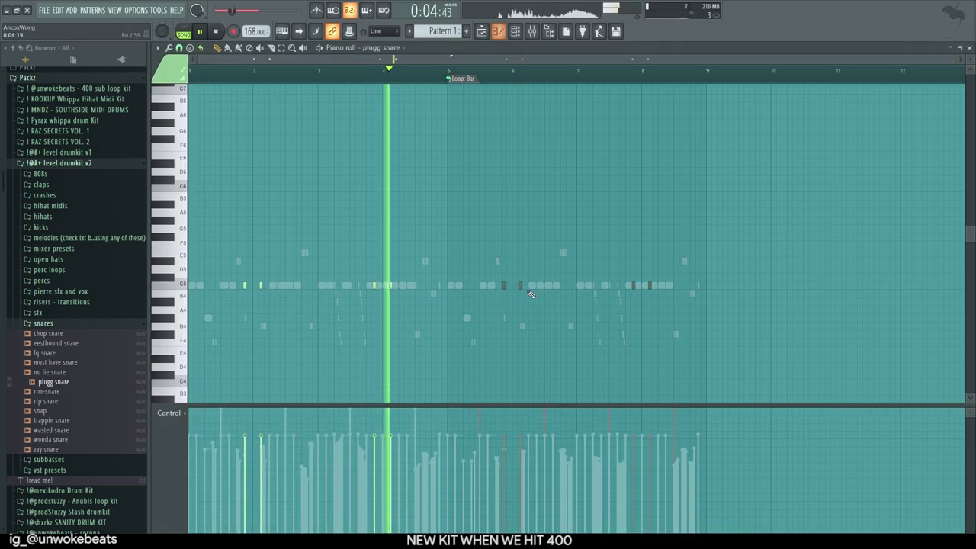
left_click(970, 48)
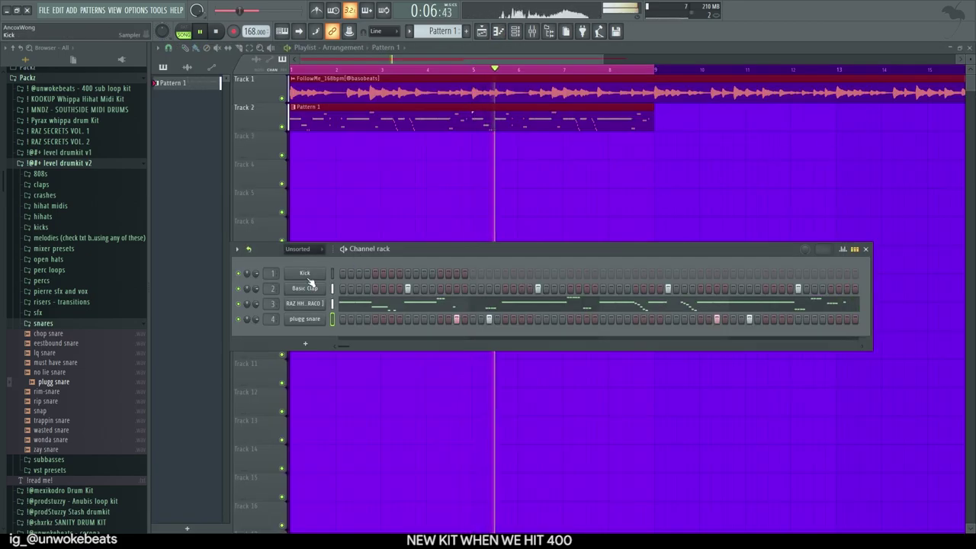
Look through the level drumkit v2 folders during playback and open its 808s folder.
left_click(84, 323)
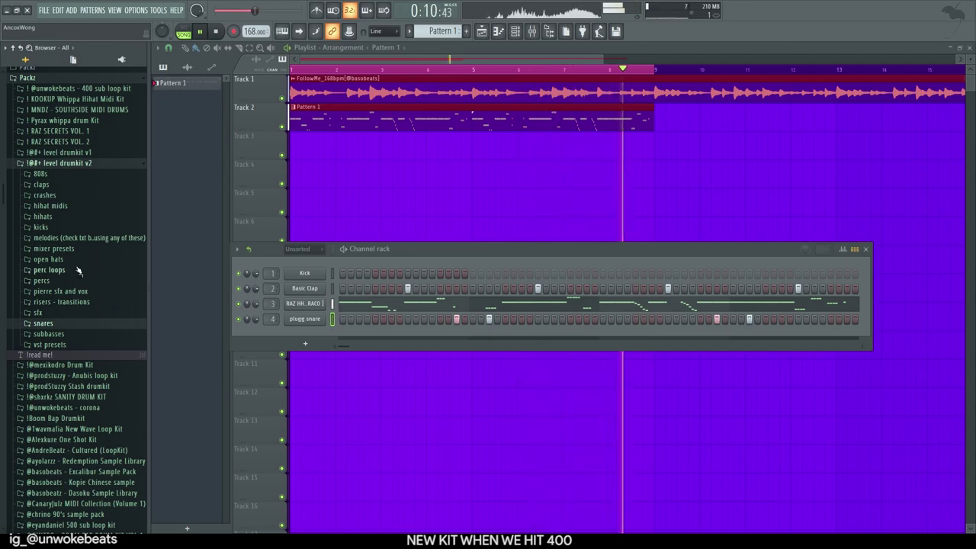
left_click(78, 163)
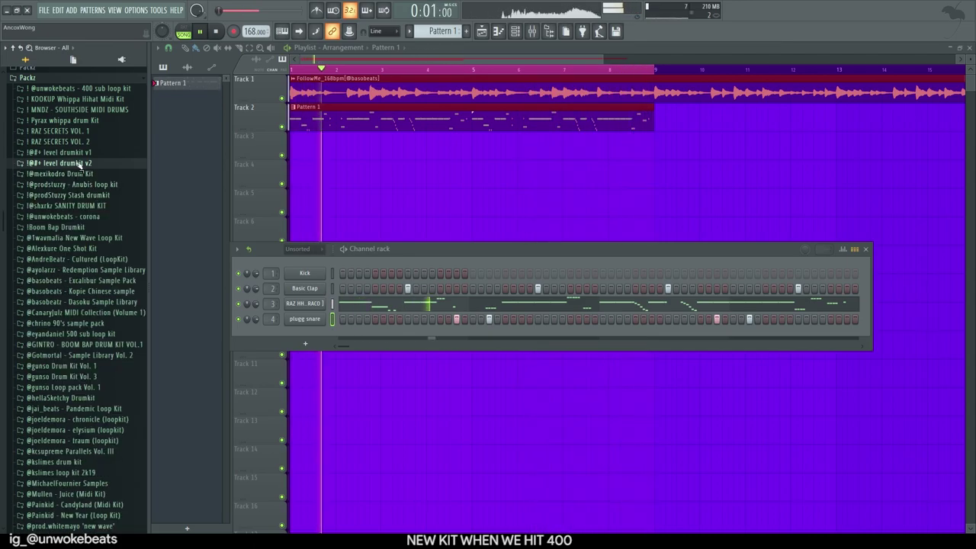
left_click(78, 164)
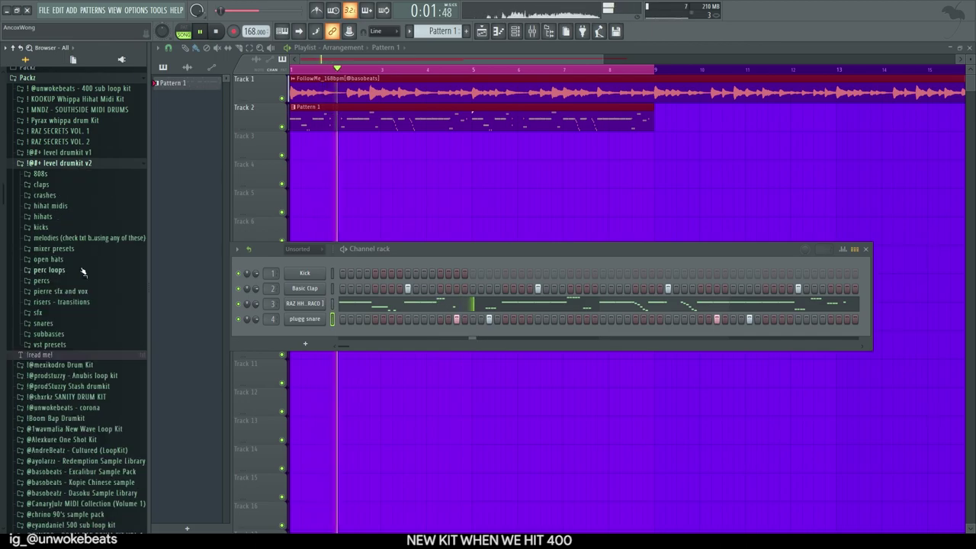
left_click(66, 334)
left_click(66, 334)
scroll(67, 336, "down", 3)
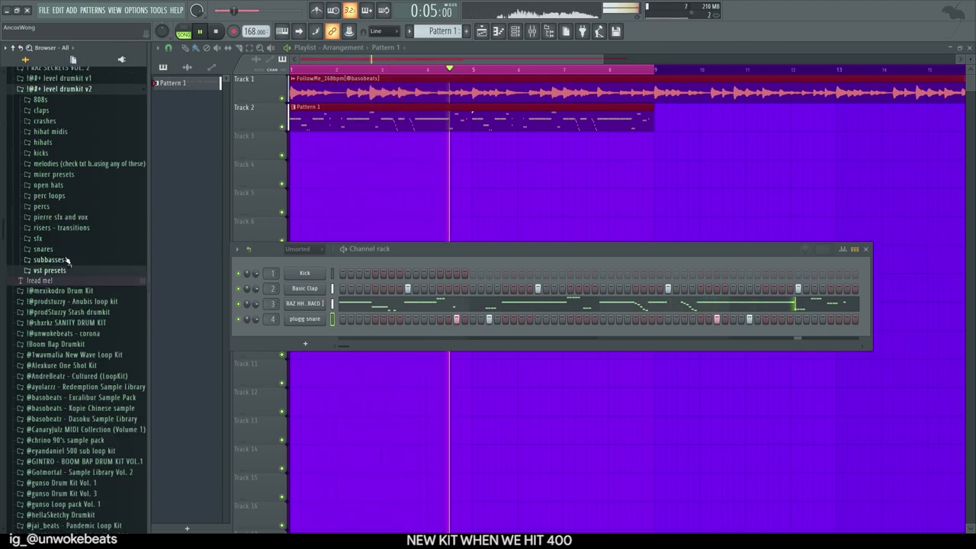
left_click(66, 260)
left_click(66, 261)
scroll(76, 267, "up", 3)
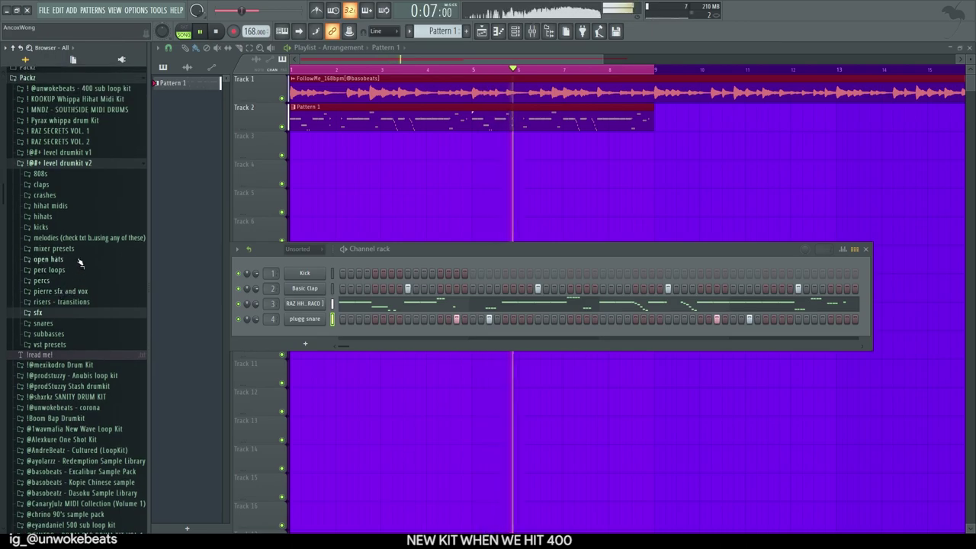
left_click(63, 174)
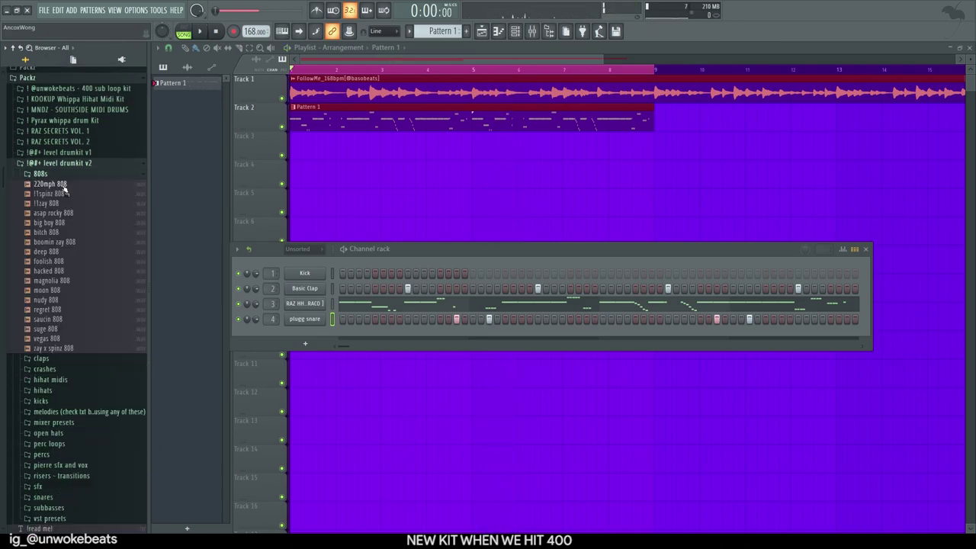
Add RAZ 808 4 [ EVEN SHORTER ZAY ] from the RAZ SECRETS VOL. 2 808'S folder as a new channel.
left_click(73, 163)
left_click(82, 141)
left_click(61, 163)
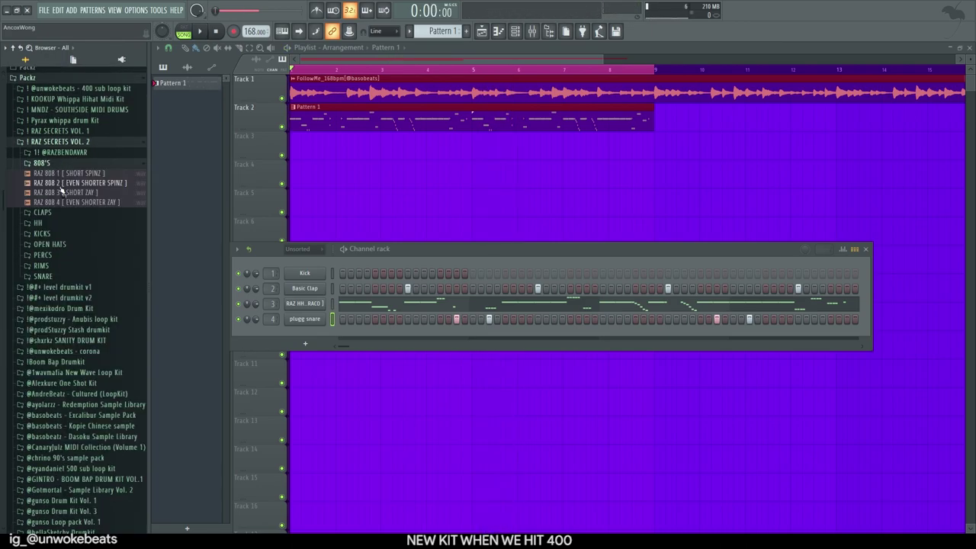
left_click(64, 233)
left_click(46, 201)
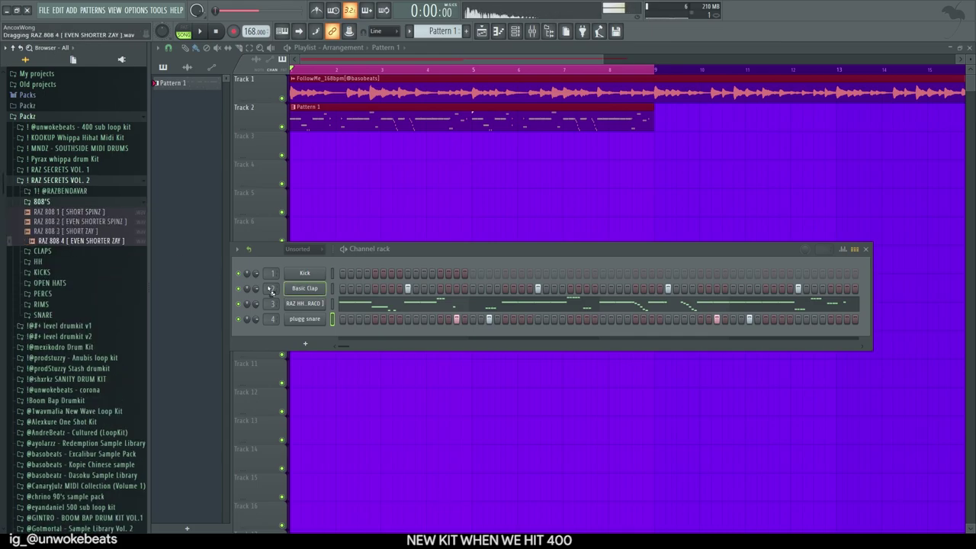
left_click_drag(308, 337, 308, 337)
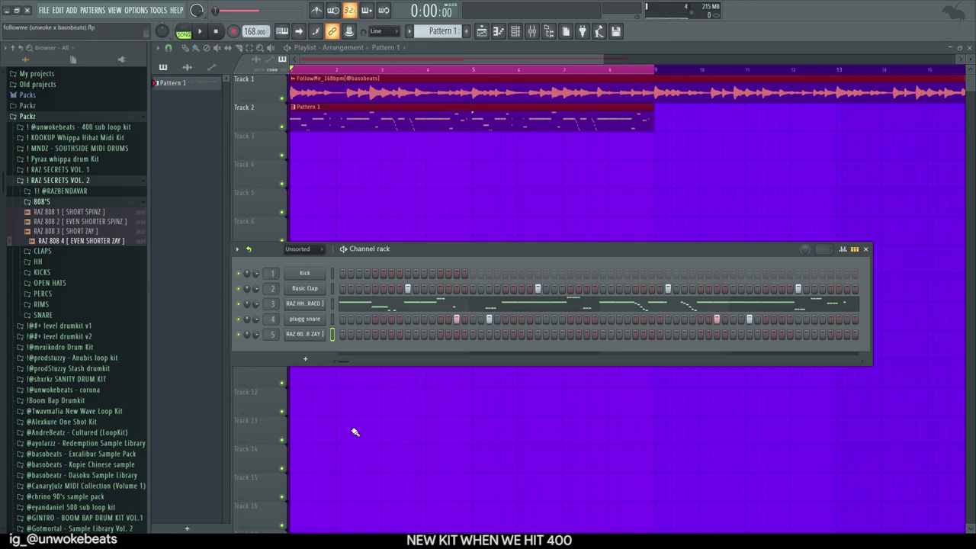
Play back the beat briefly, then enable Reverse polarity in the RAZ 808 4 channel's sampler settings.
key("space")
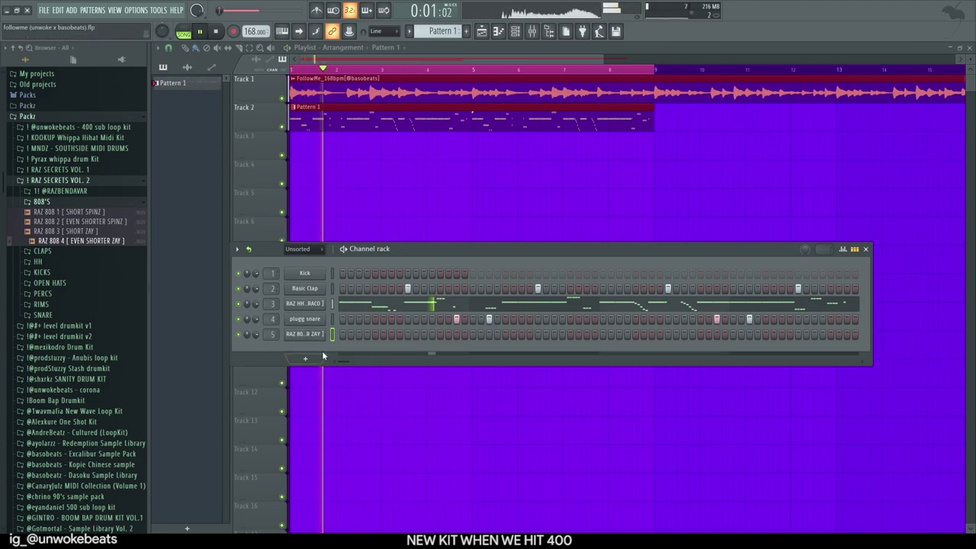
key("space")
left_click(304, 333)
left_click_drag(304, 114, 523, 157)
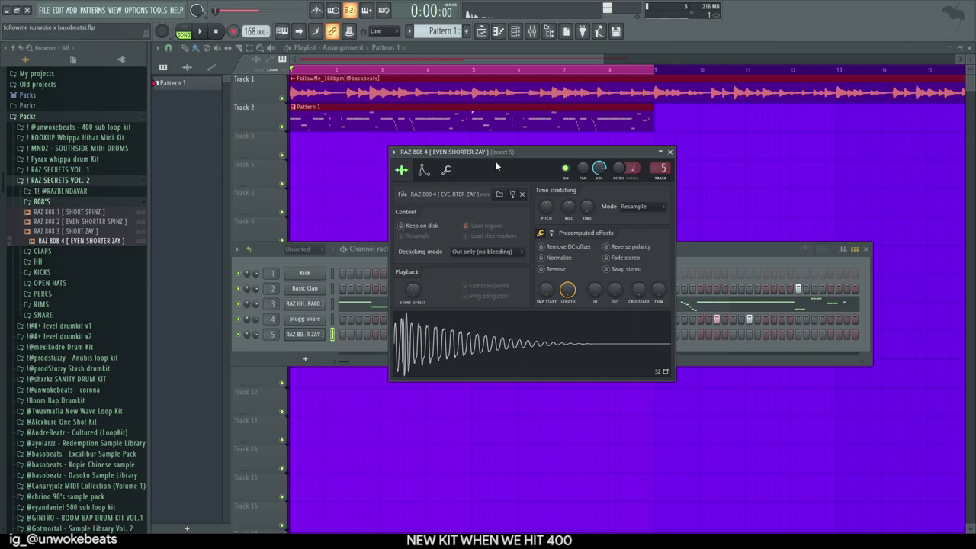
left_click(446, 170)
left_click(401, 170)
left_click(606, 247)
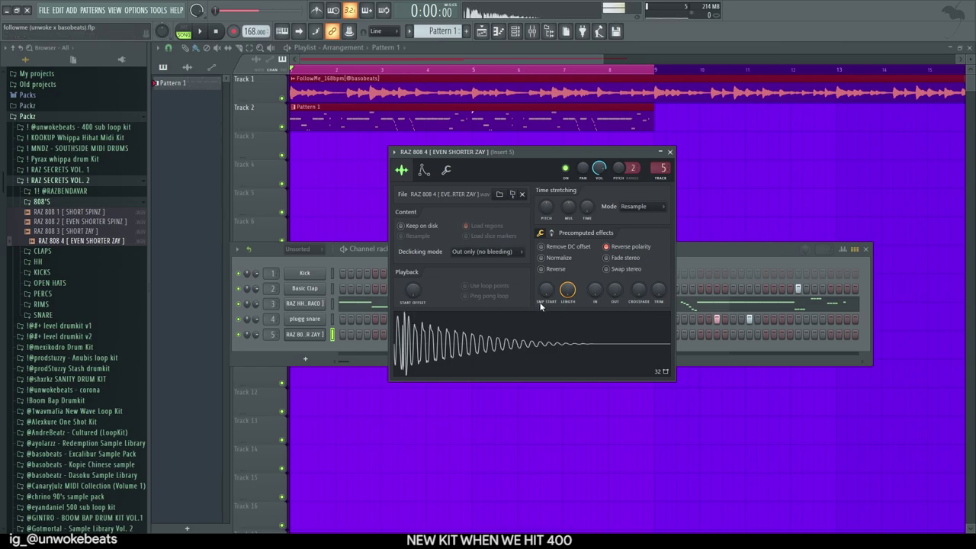
Compare the RAZ 808 4 sample with Reverse polarity off and on, leave it enabled, and raise the sample's boost.
left_click(621, 250)
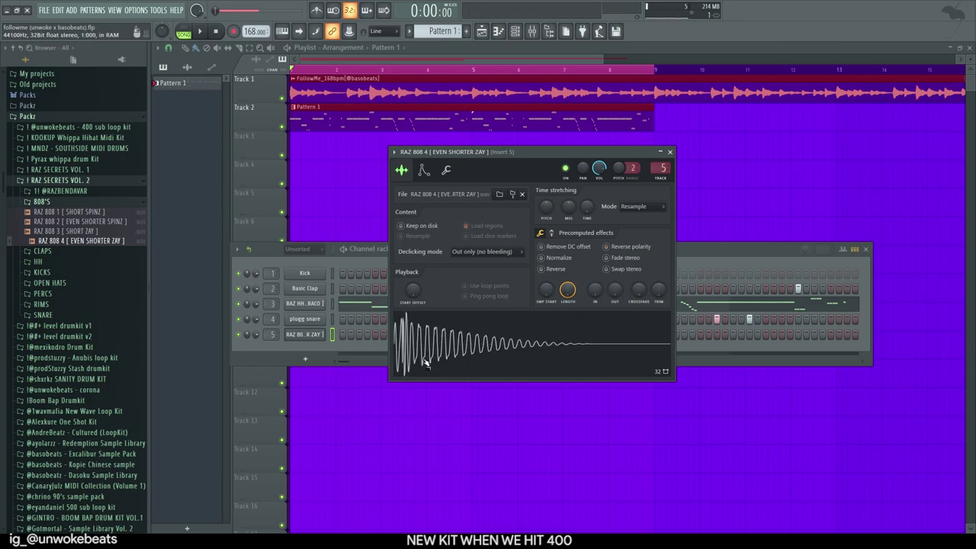
left_click(630, 244)
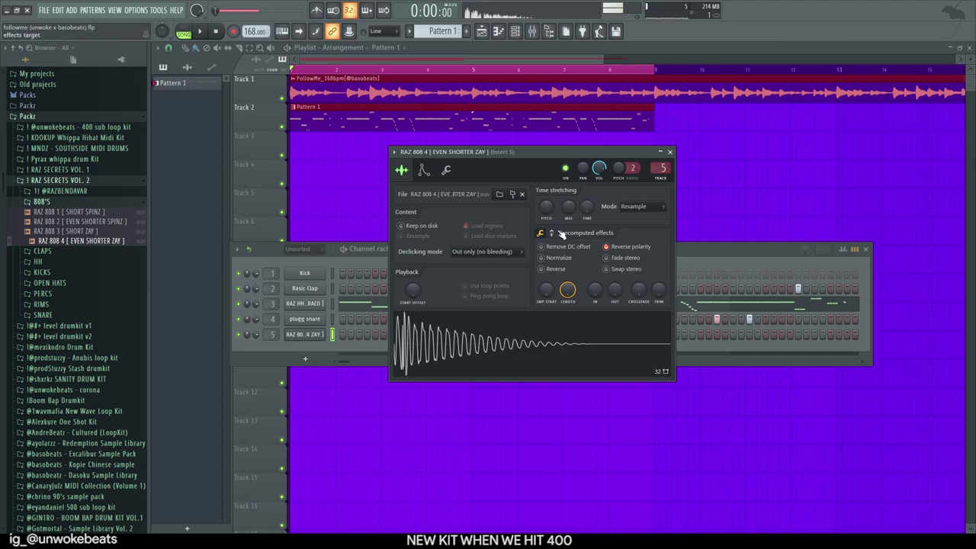
left_click(552, 233)
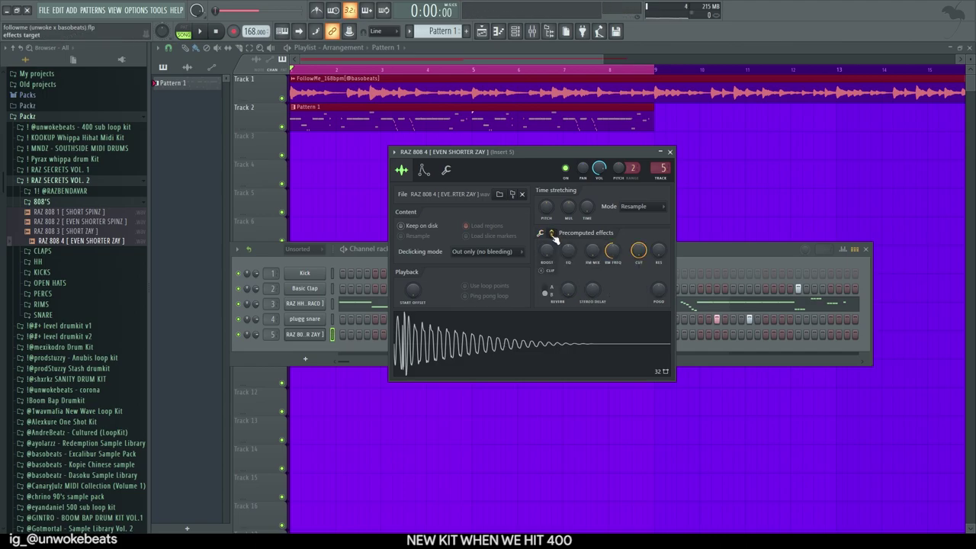
left_click_drag(549, 253, 548, 244)
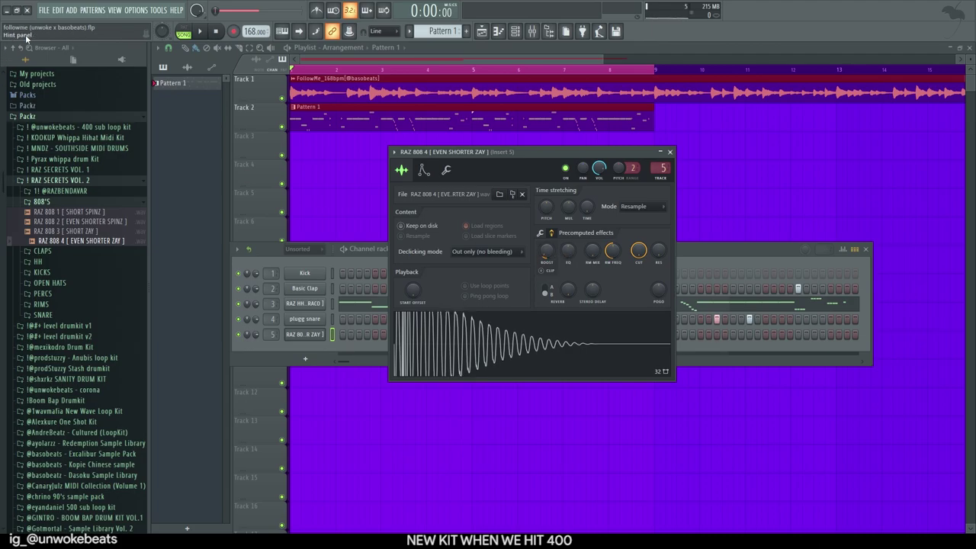
mouse_move(549, 245)
left_mouse_down()
mouse_move(548, 235)
mouse_move(549, 243)
left_mouse_up()
left_click_drag(550, 231, 551, 236)
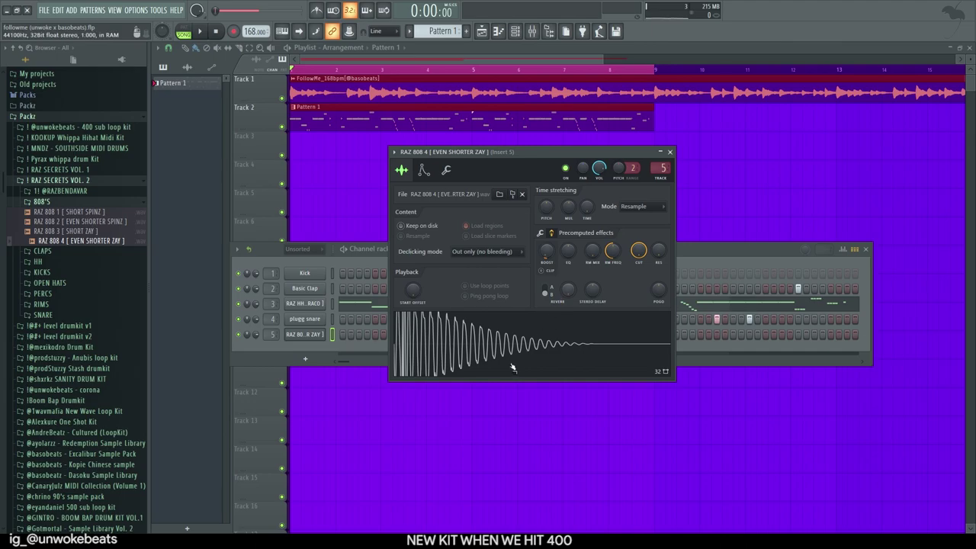
left_click(669, 152)
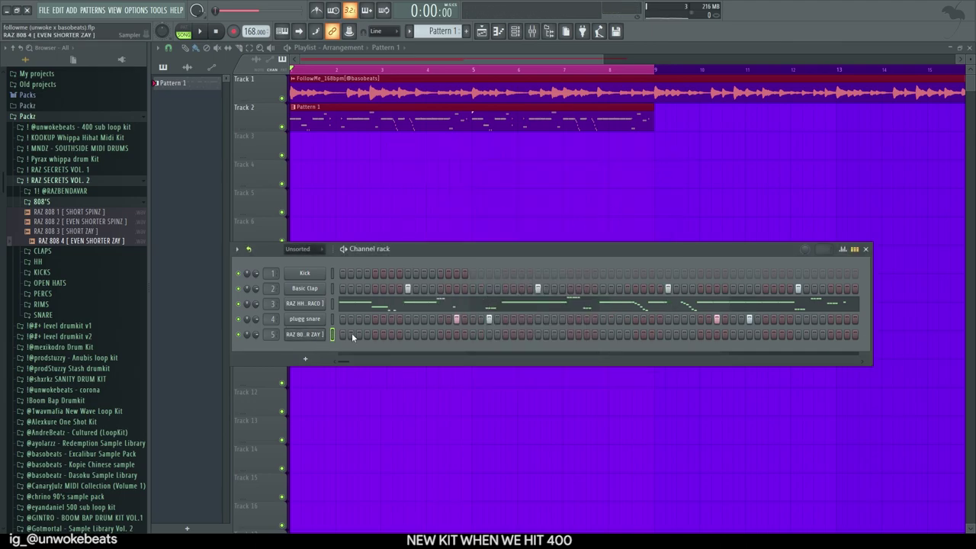
Try a short C7 note at the start of the RAZ 808 4 piano roll against the loop.
key("F7")
scroll(243, 212, "up", 6)
left_click_drag(226, 60, 209, 59)
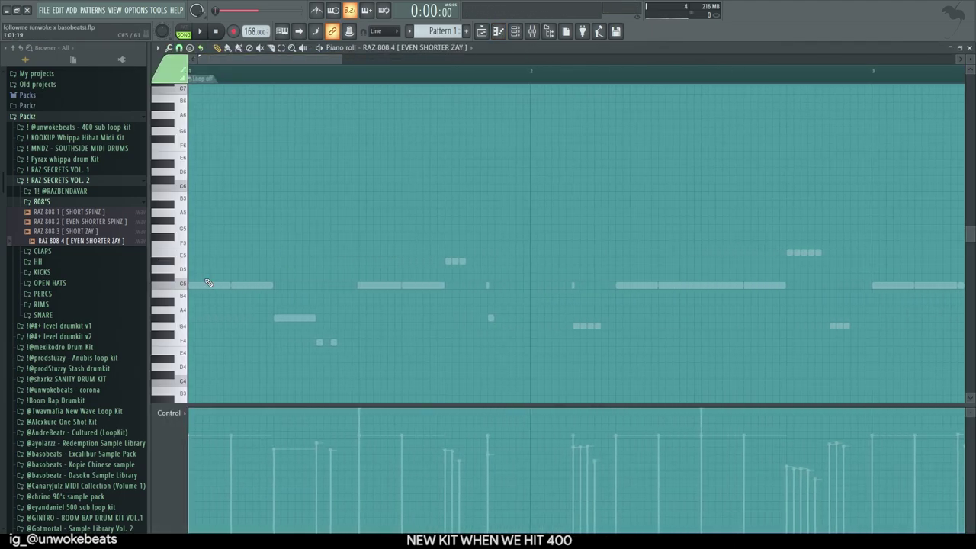
key("space")
key("space")
key("space")
key("space")
key("space")
key("space")
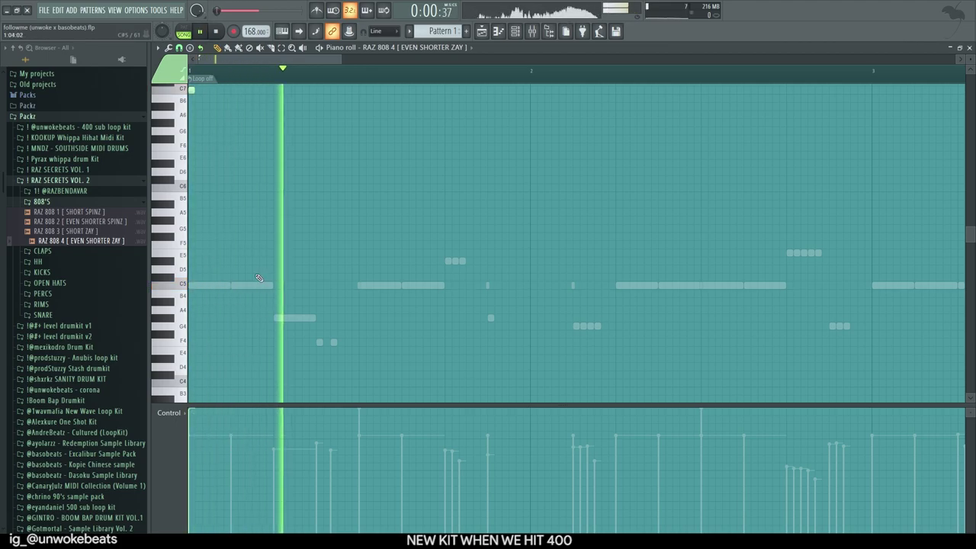
scroll(190, 159, "up", 5)
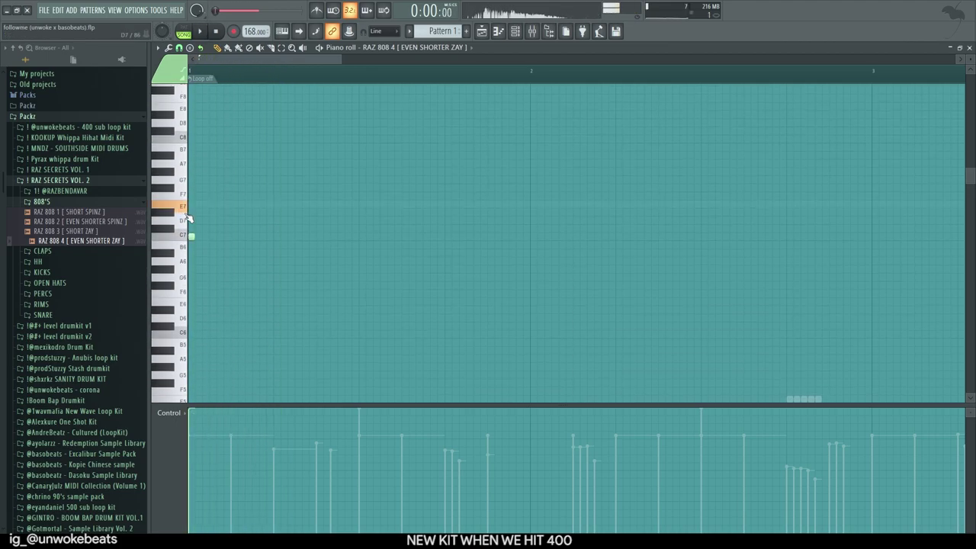
Check the FollowMe sample's channel settings and return to the RAZ 808 4 piano roll.
left_click(969, 48)
double_click(425, 95)
left_click_drag(322, 300, 327, 548)
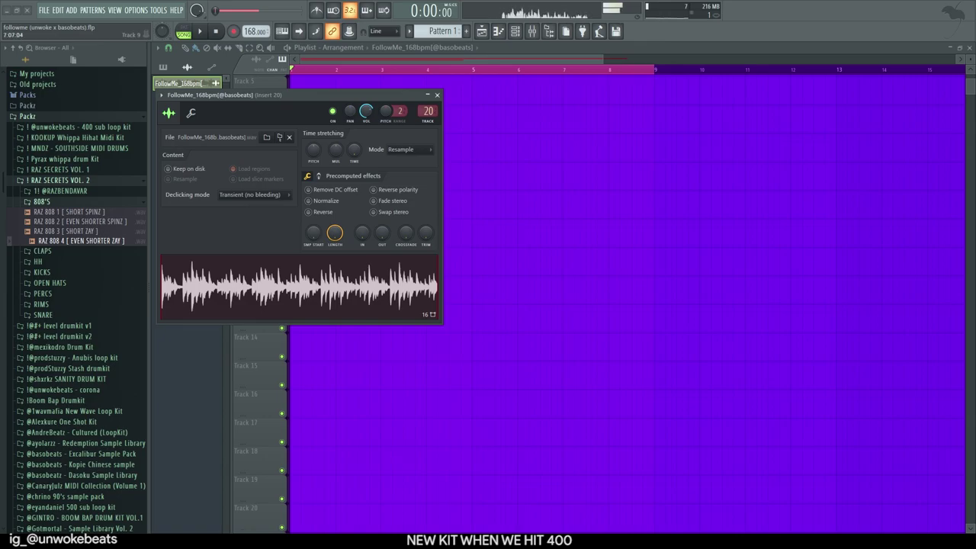
key("Escape")
scroll(340, 229, "up", 4)
left_click(515, 33)
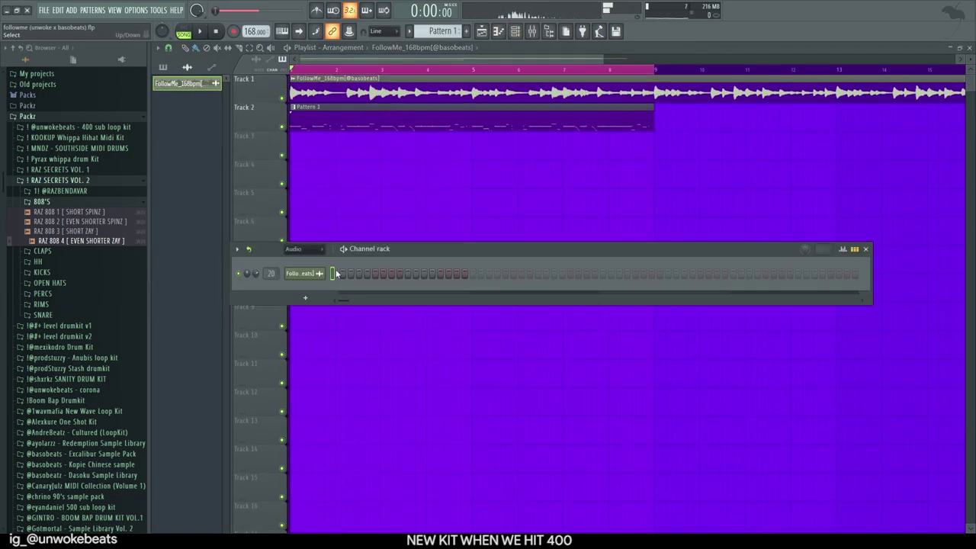
left_click(310, 284)
left_click(370, 336)
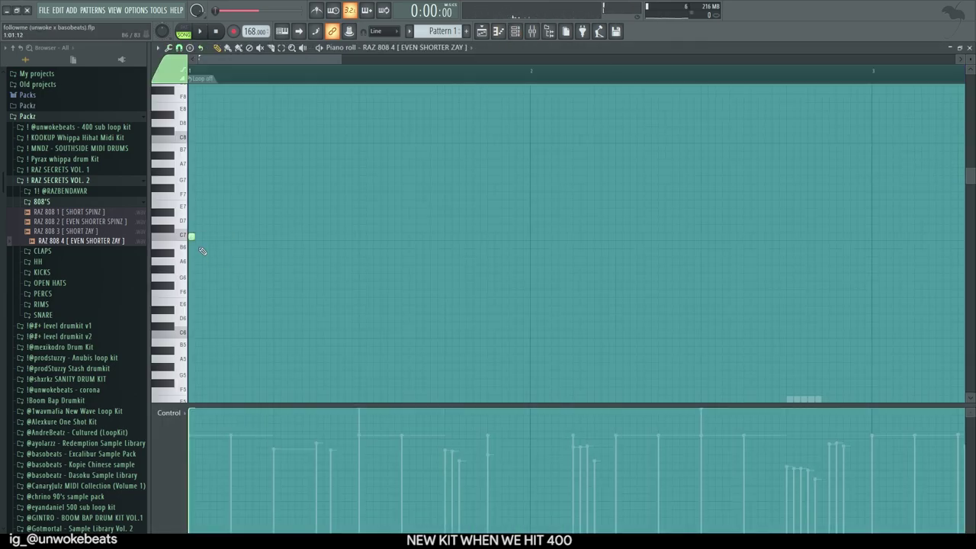
Replace the C7 note with F7 808 notes on steps 1, 7 and 13 of bar 1, checking against playback.
key("space")
left_click(192, 196)
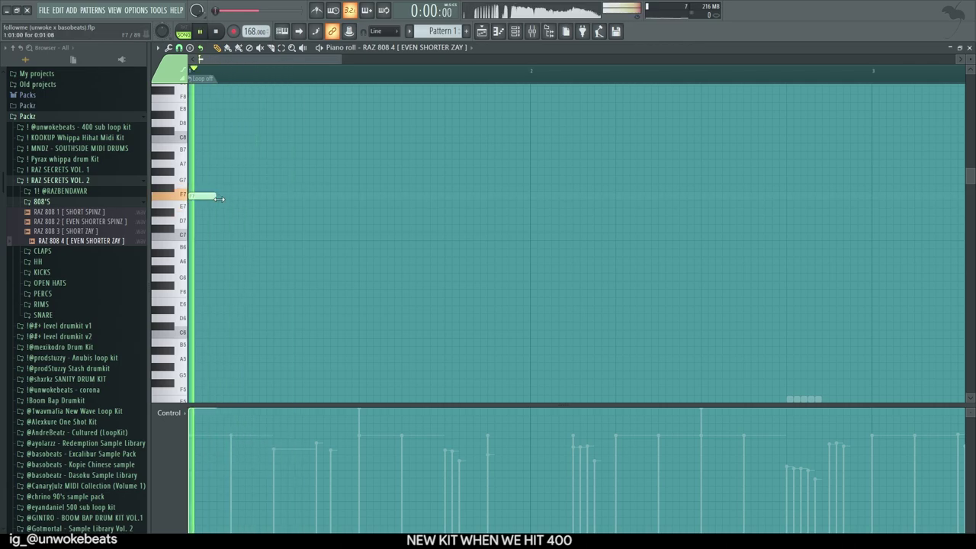
key("space")
key("space")
left_click(320, 196)
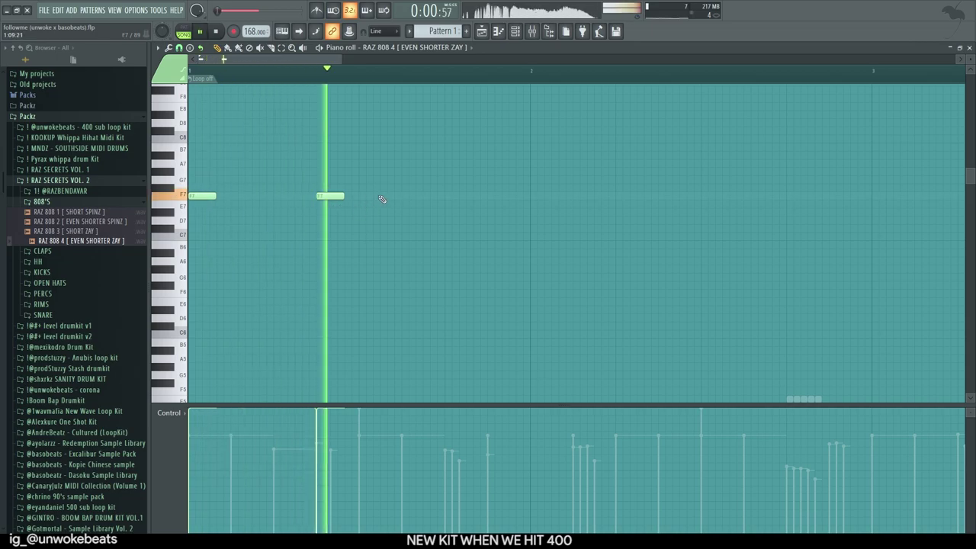
left_click(445, 196)
key("space")
key("space")
Add F7 808 notes on steps 5 and 11 of bar 2 and shorten the one on step 11.
scroll(383, 217, "down", 3)
scroll(387, 217, "up", 3)
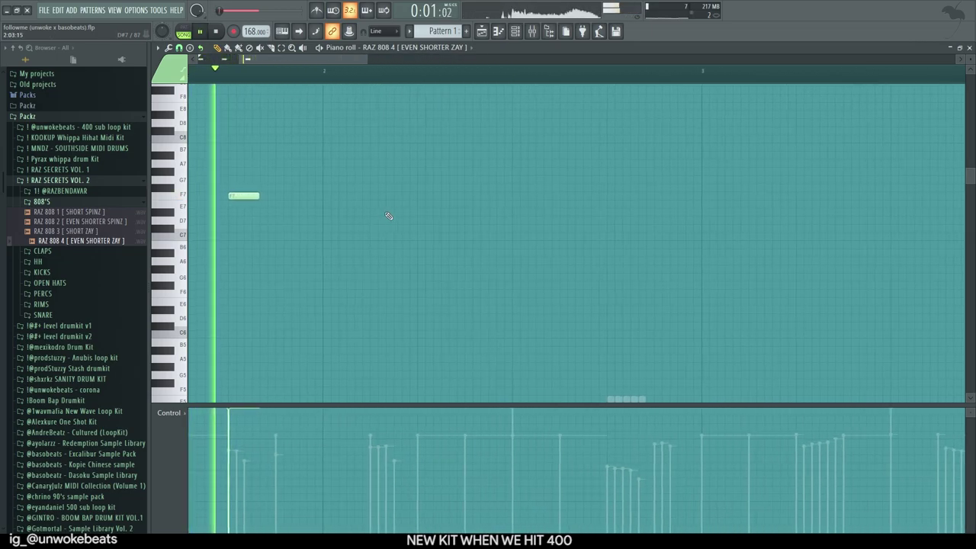
left_click(479, 197)
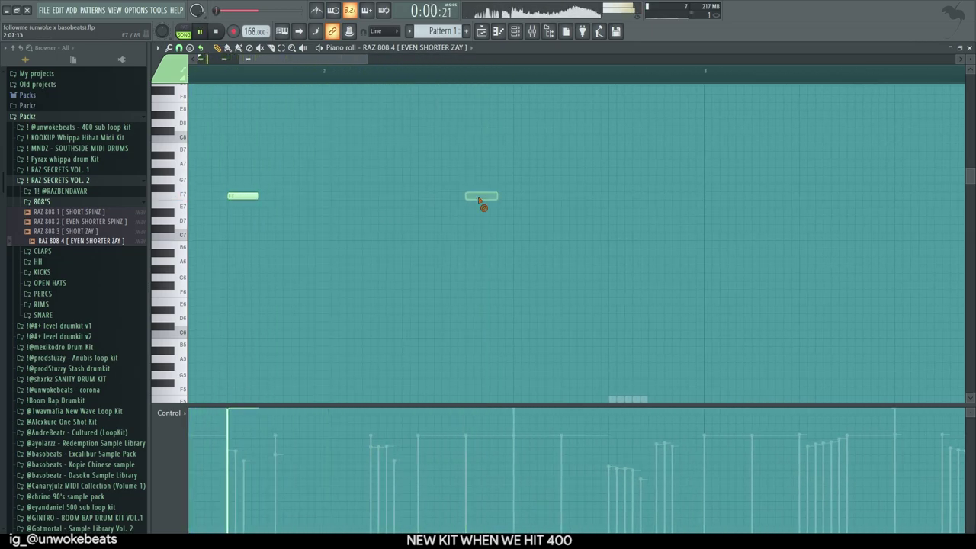
left_click(425, 196)
left_click(570, 197)
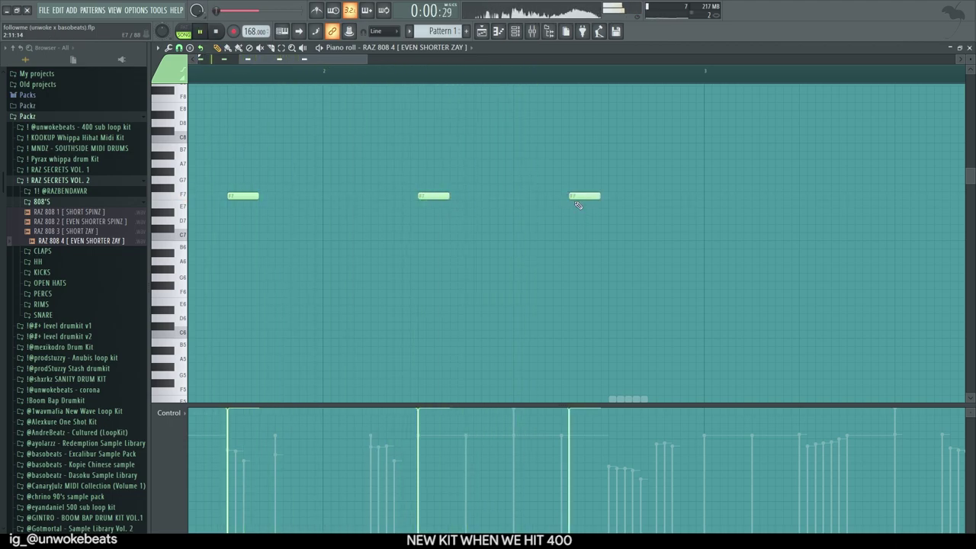
mouse_move(583, 198)
left_mouse_down()
mouse_move(606, 198)
mouse_move(577, 203)
left_mouse_up()
scroll(625, 202, "down", 5)
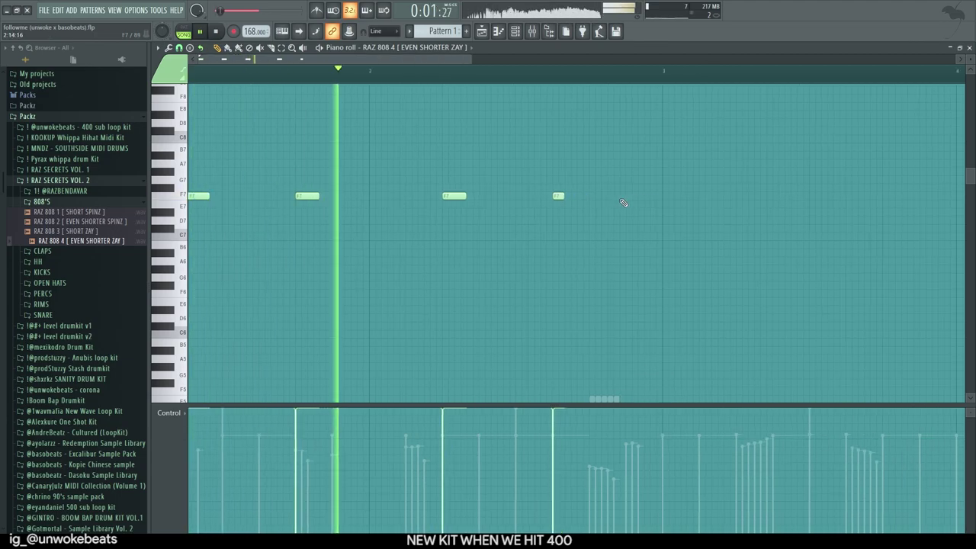
Place short F7 808 notes on steps 1, 7 and 13 of bar 3, checking their timing in playback.
scroll(438, 233, "up", 3)
left_click(460, 196)
key("space")
left_click(517, 196)
key("space")
left_click_drag(597, 197, 549, 196)
right_click(518, 196)
left_click_drag(607, 196, 639, 197)
key("space")
key("space")
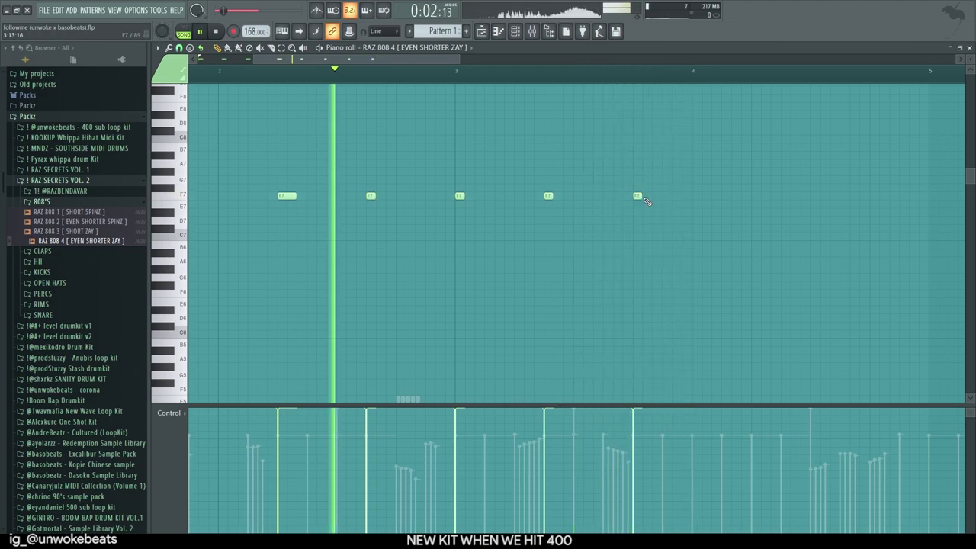
Add another short F7 808 note on step 11 of bar 3.
scroll(646, 200, "down", 3)
scroll(723, 218, "up", 2)
scroll(505, 255, "down", 2)
scroll(508, 253, "up", 3)
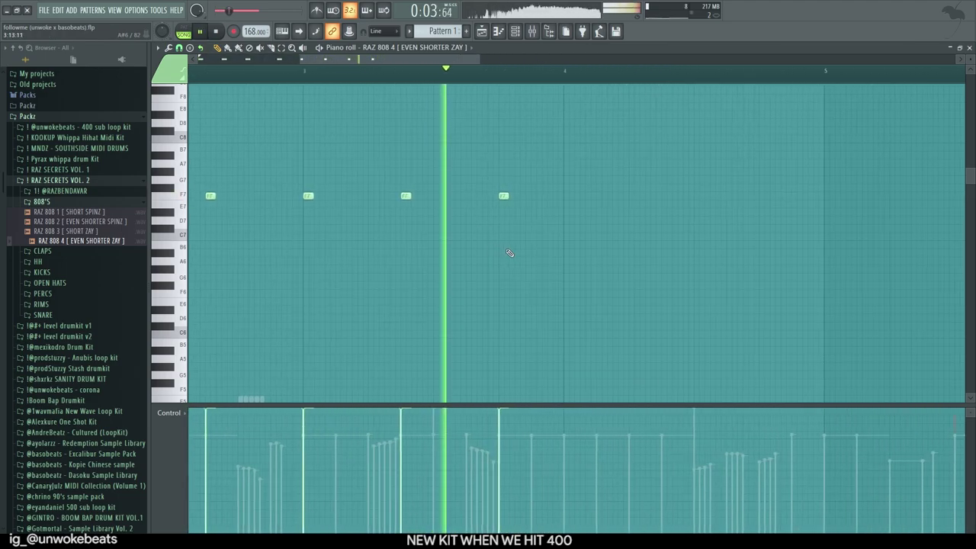
scroll(509, 253, "up", 2)
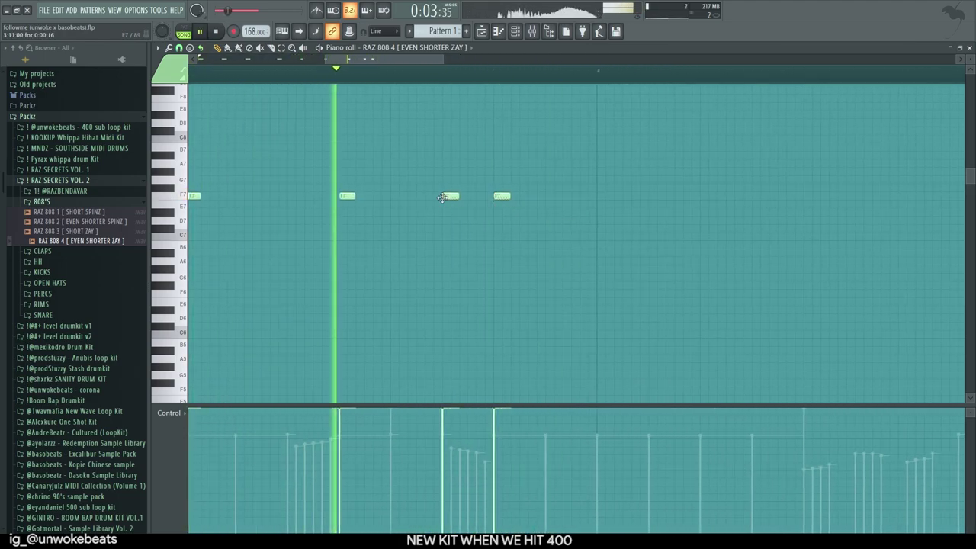
left_click(450, 197)
Add short F7 808 notes on steps 5 and 11 of bar 4 and at the start of bar 5.
scroll(487, 209, "down", 4)
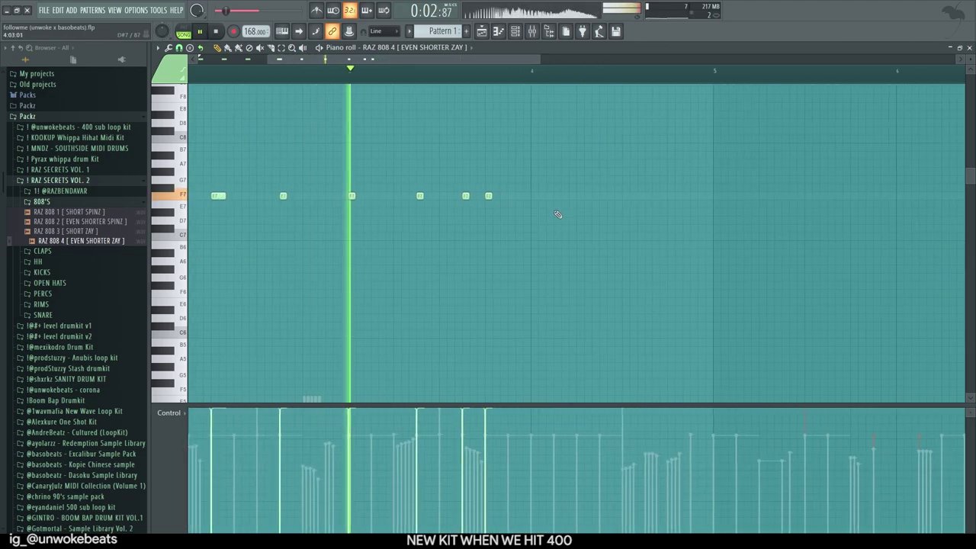
scroll(534, 223, "up", 4)
left_click(522, 195)
key("space")
key("space")
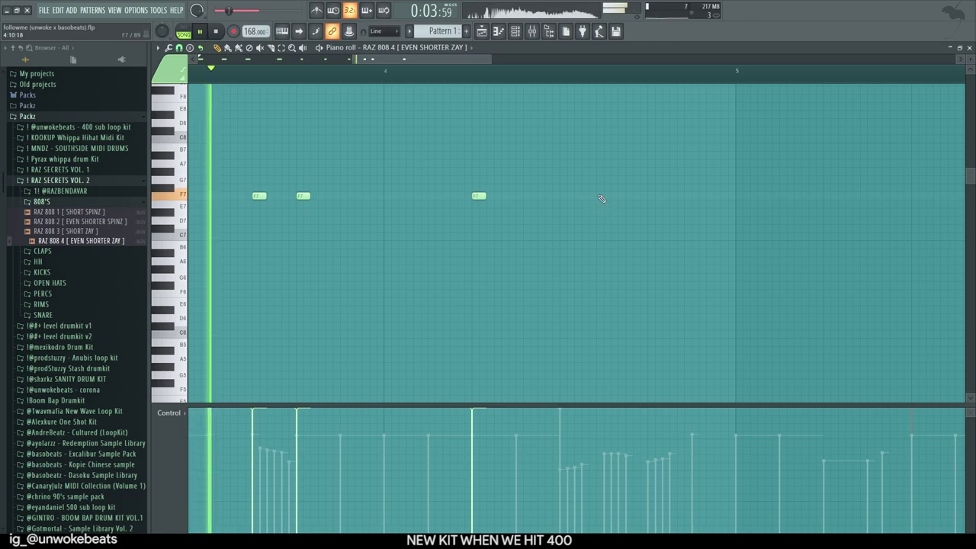
left_click(610, 196)
key("space")
key("space")
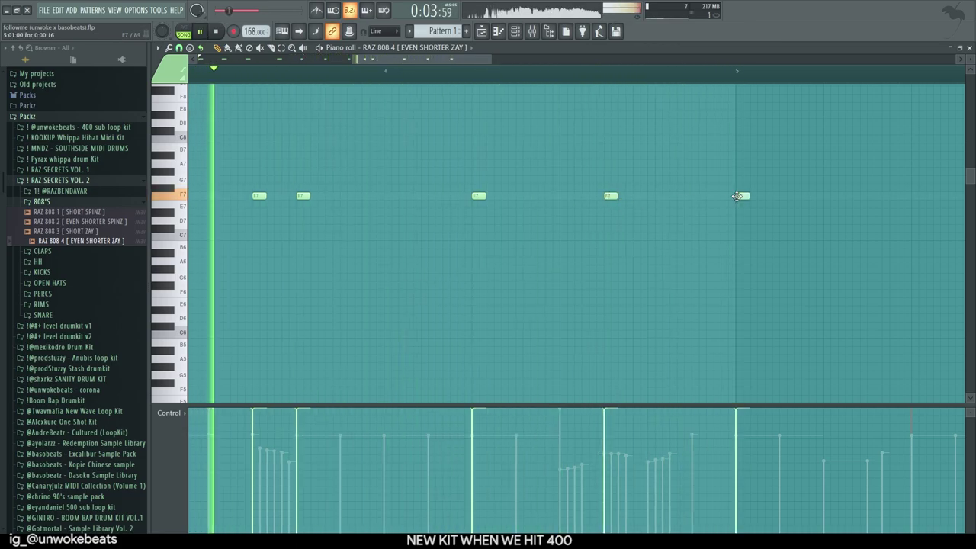
Apply quick legato so the 808 notes fill the gaps up to bar 5, without the extra note at bar 5.
key("ctrl+l")
scroll(656, 177, "down", 5)
key("space")
Try transposing all the 808 notes two octaves down to F5 and listen to the loop.
key("ctrl+a")
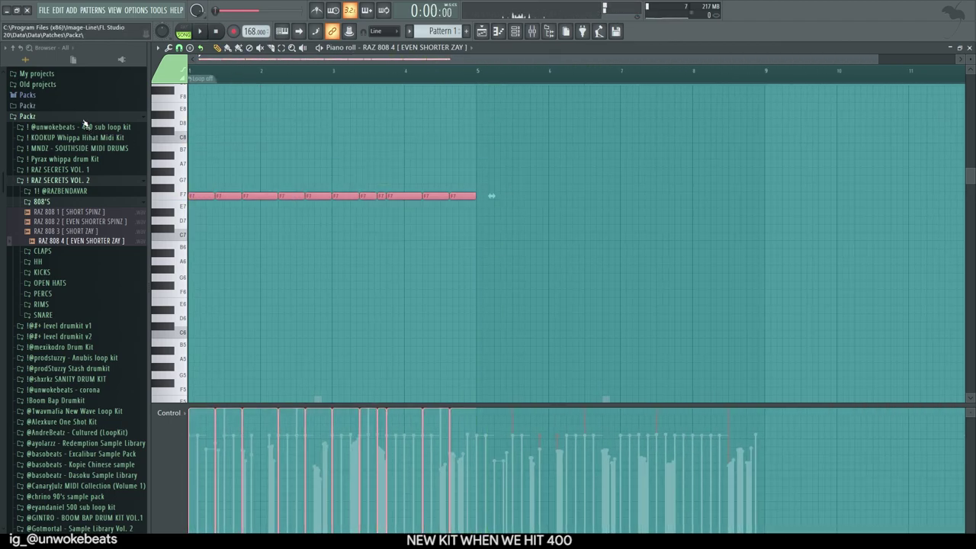
key("ctrl+Down")
key("ctrl+Down")
key("space")
scroll(199, 177, "down", 5)
scroll(199, 177, "up", 5)
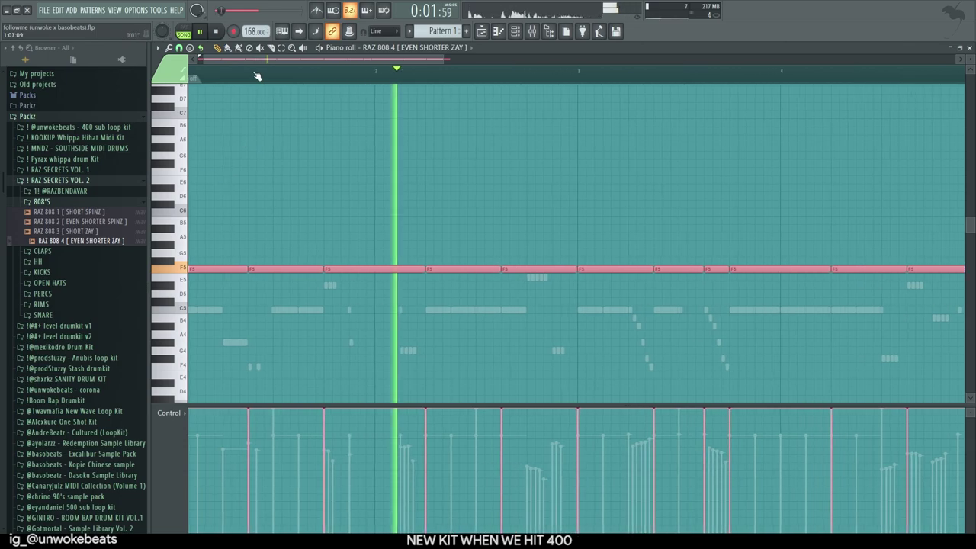
left_click_drag(256, 60, 240, 60)
left_click(241, 157, "ctrl")
key("space")
key("space")
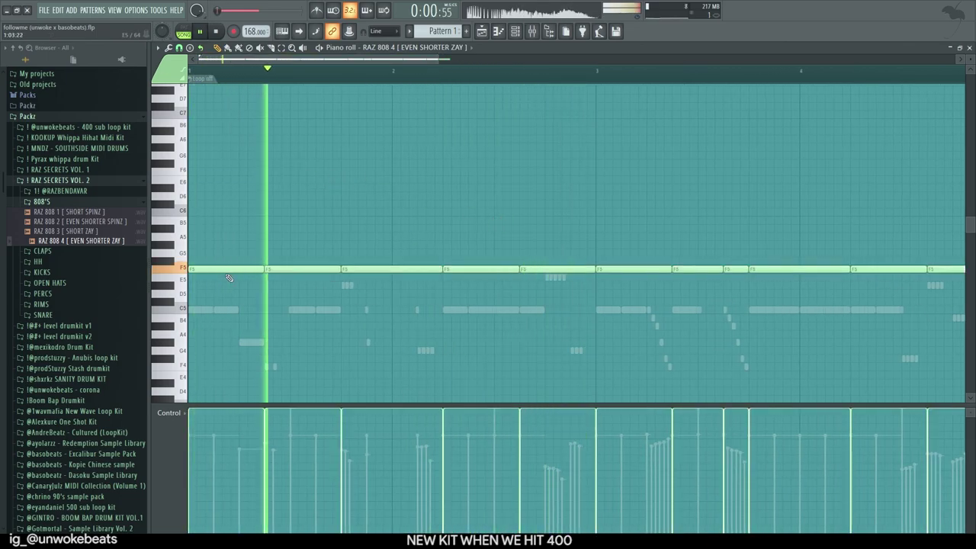
key("space")
key("space")
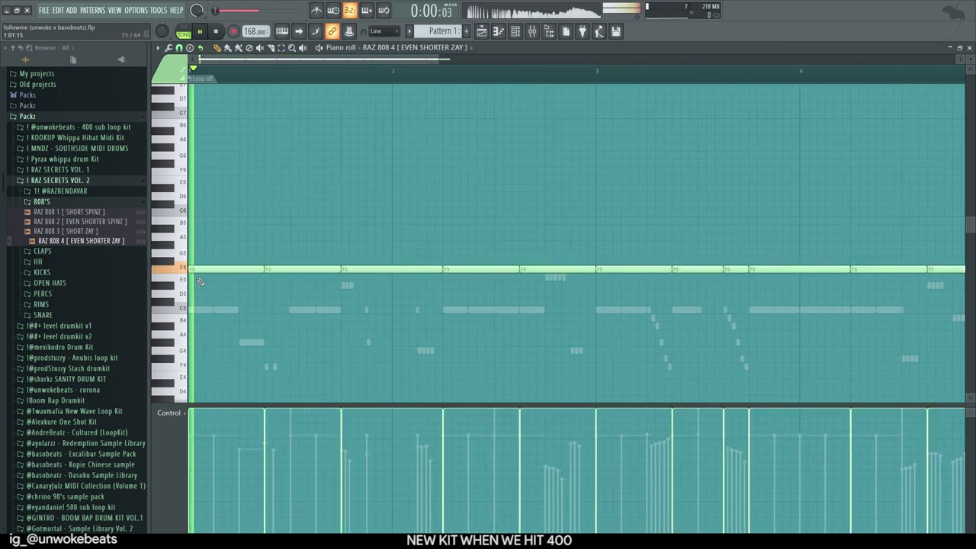
key("space")
Transpose the whole 808 line back up two octaves to F7.
mouse_move(461, 269)
left_mouse_down()
mouse_move(461, 288)
mouse_move(461, 266)
left_mouse_up()
key("ctrl+Up")
key("ctrl+Up")
key("space")
Lower the two 808 notes on steps 5 and 11 of bar 2 to D7.
scroll(465, 260, "up", 5)
scroll(435, 250, "up", 3)
left_click_drag(472, 195, 470, 219)
key("space")
left_click_drag(581, 196, 577, 219)
key("space")
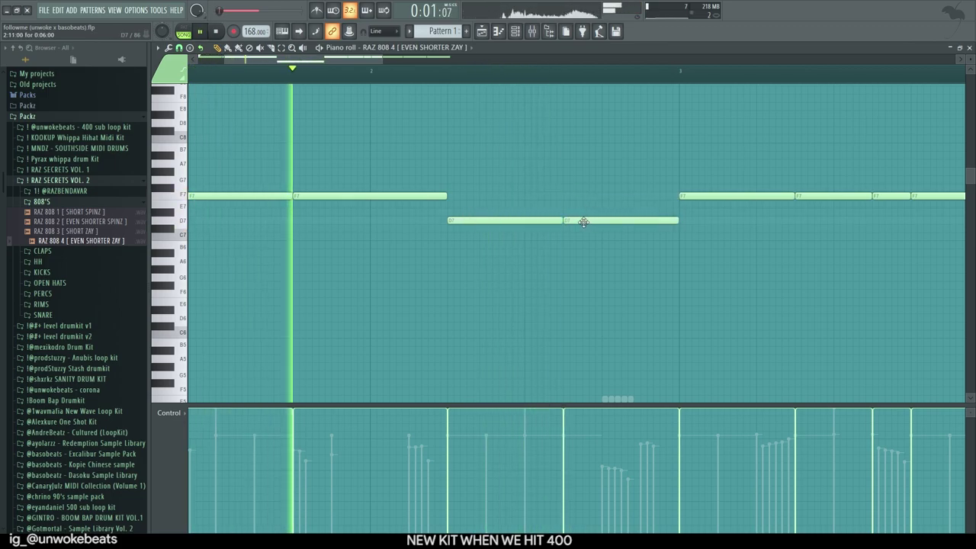
Lower the four 808 notes of bar 3 to E7, keeping their starts on the original steps.
scroll(400, 240, "down", 3)
scroll(397, 228, "up", 3)
key("space")
left_click_drag(388, 196, 387, 213)
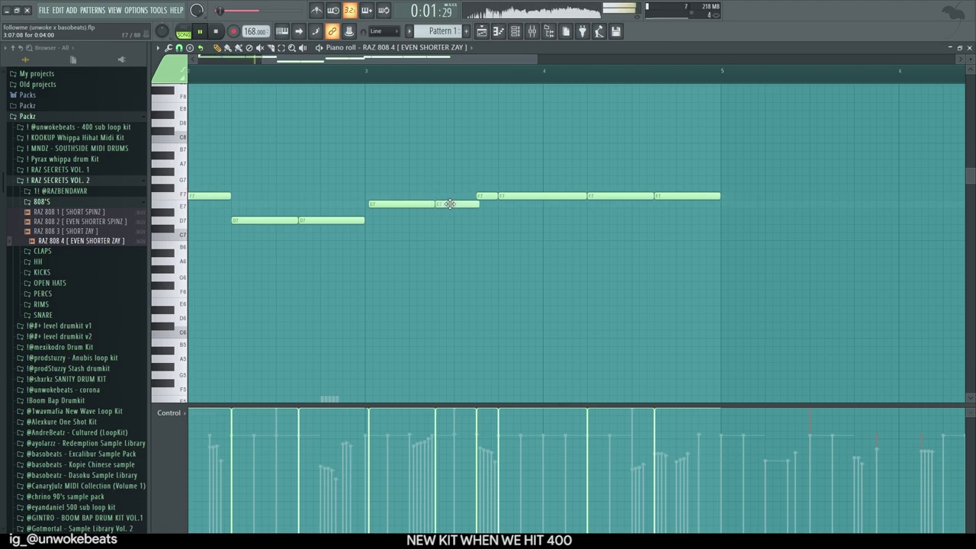
left_click_drag(386, 204, 383, 203)
left_click_drag(448, 203, 444, 203)
key("space")
key("space")
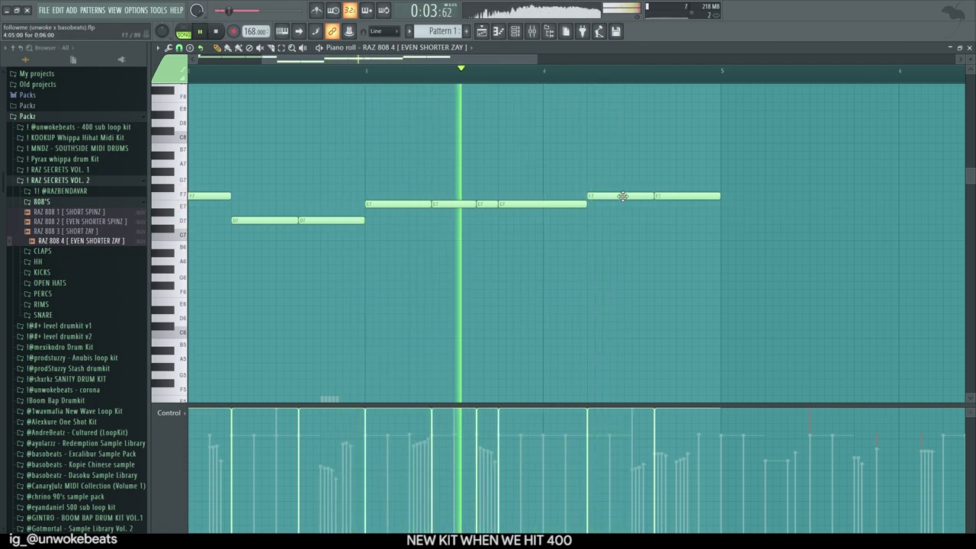
Raise the last 808 note of bar 4 to G7 and transpose the whole line down two octaves.
left_click_drag(686, 196, 690, 180)
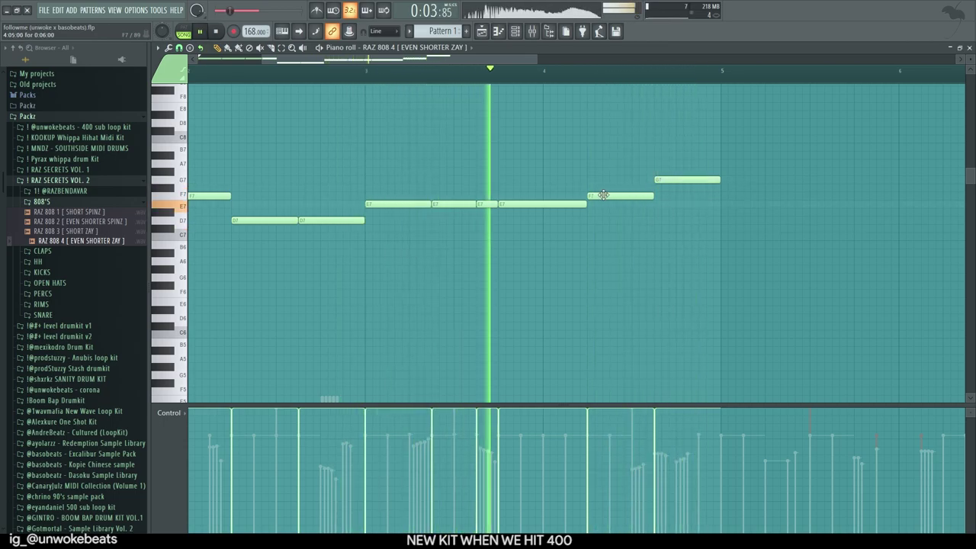
key("ctrl+Down")
key("ctrl+Down")
Play the transposed 808 line from the start and review its notes against the hi-hat pattern.
key("space")
left_click_drag(316, 60, 226, 79)
left_click(195, 73)
key("space")
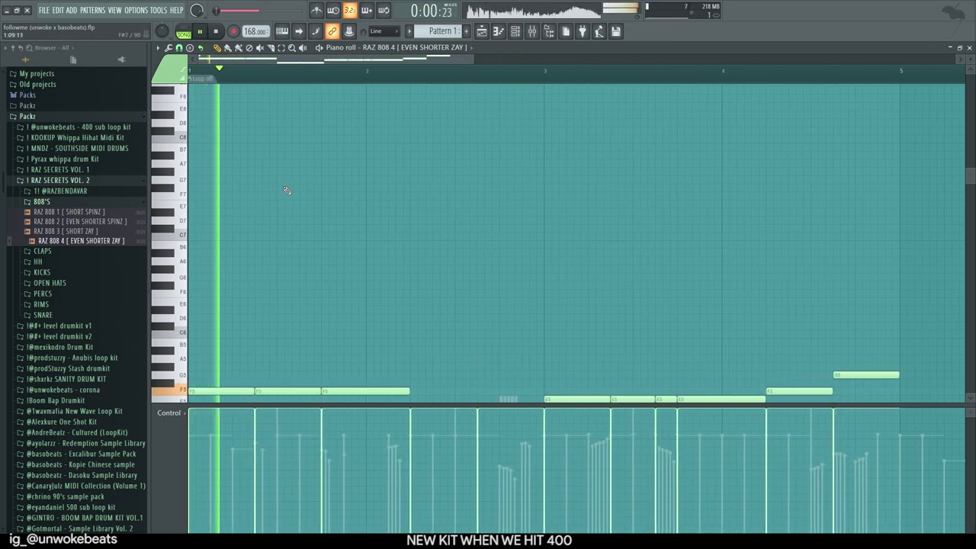
scroll(275, 171, "down", 4)
scroll(270, 162, "down", 3)
scroll(350, 196, "up", 4)
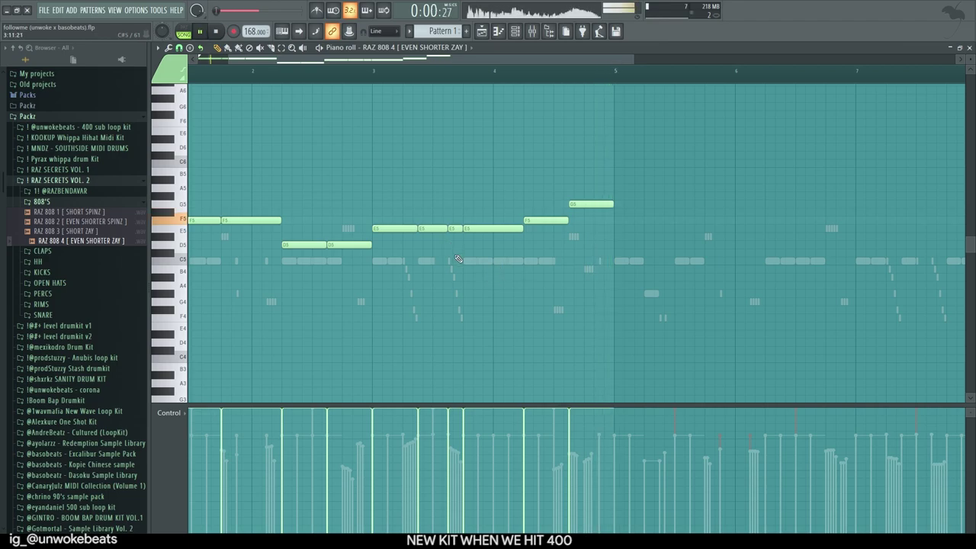
scroll(454, 343, "up", 4)
scroll(410, 314, "down", 5)
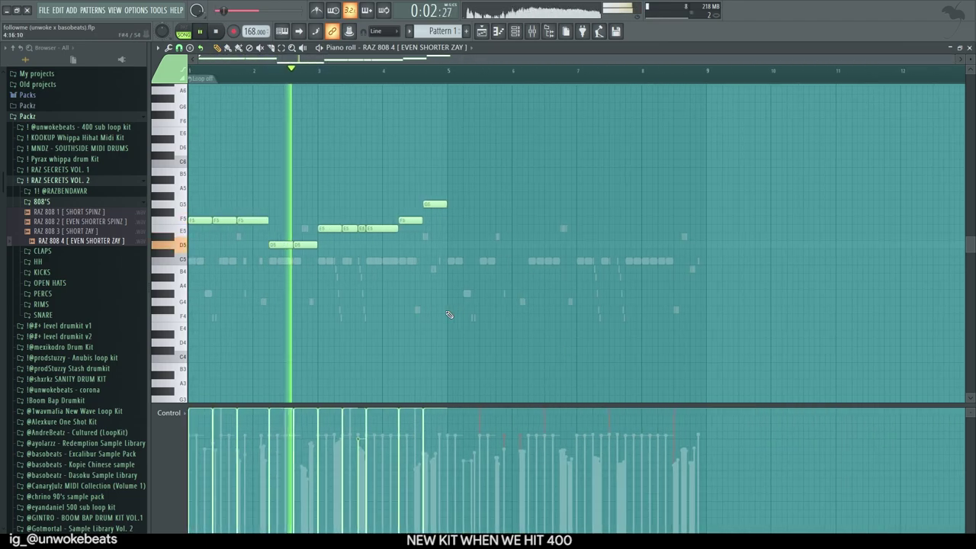
Duplicate the four-bar 808 line into bars 5 to 8 and leave the note editor.
left_click(411, 315, "ctrl")
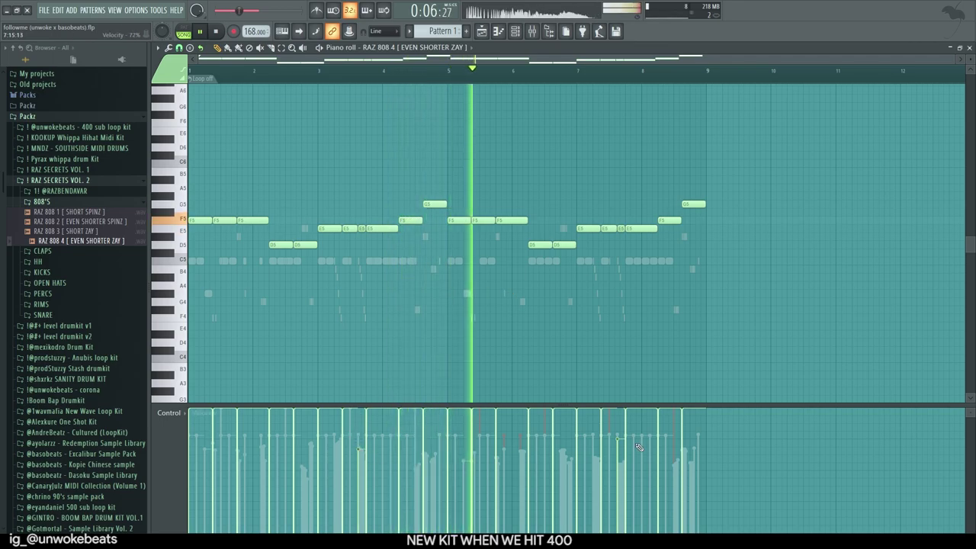
left_click(970, 47)
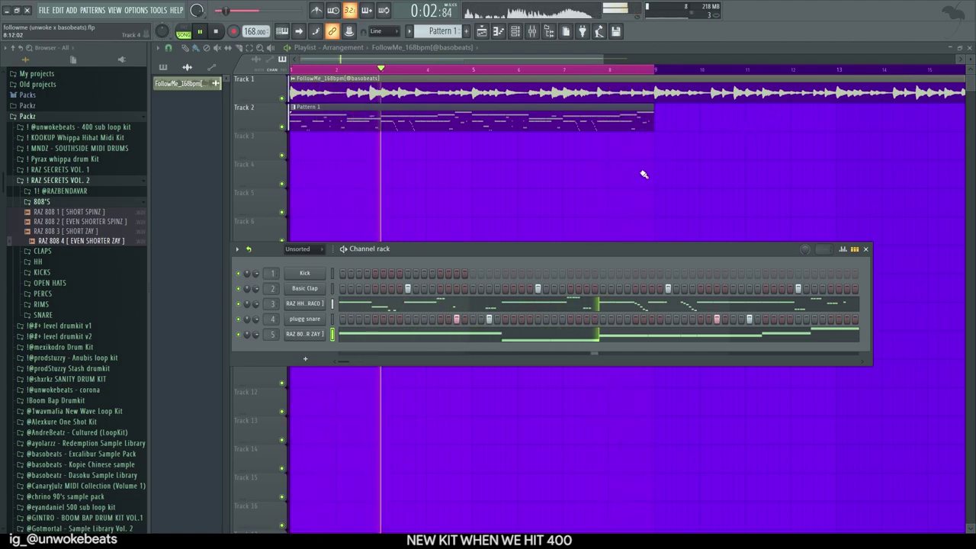
Add RAZ OPEN HAT 3 from the RAZ SECRETS VOL. 2 open hats as a new channel and start playback.
left_click(45, 202)
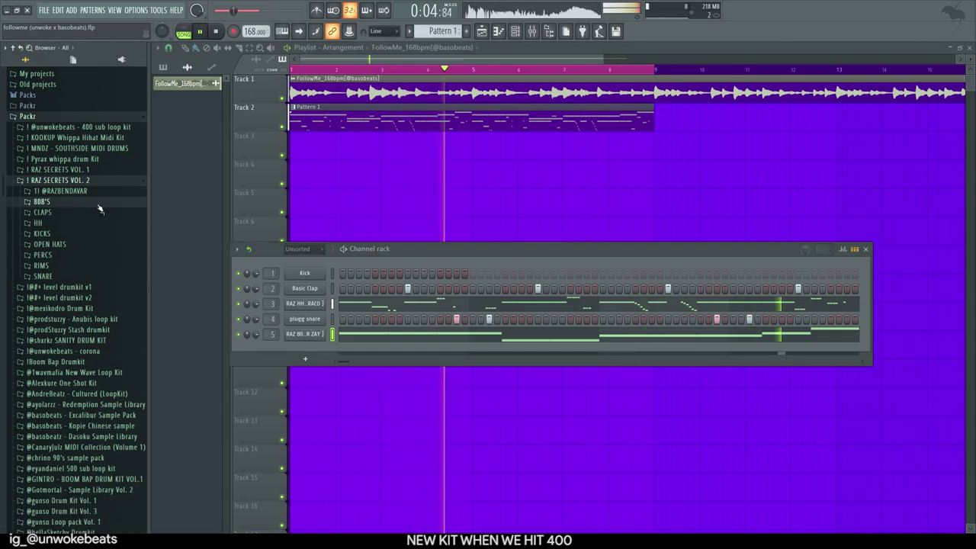
left_click(50, 245)
left_click(86, 274)
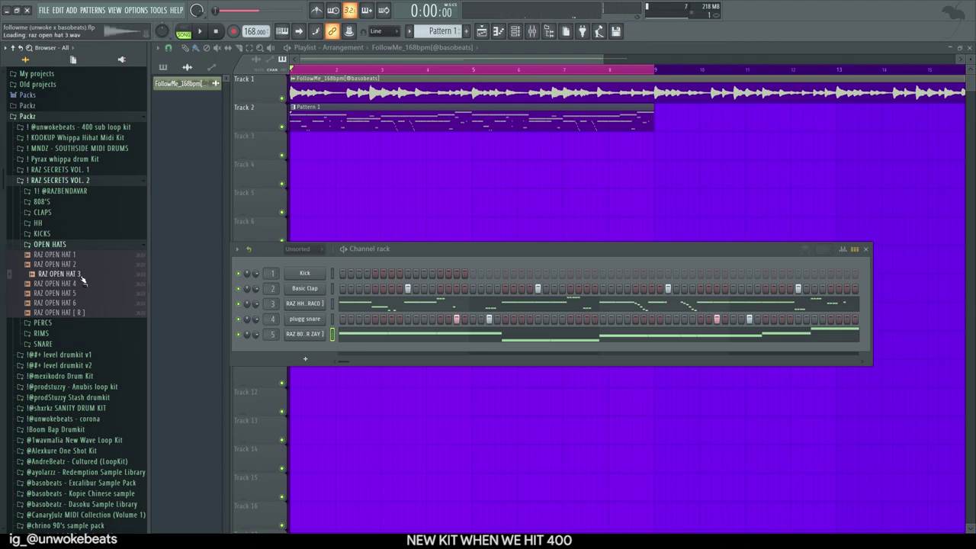
left_click_drag(318, 351, 319, 351)
key("space")
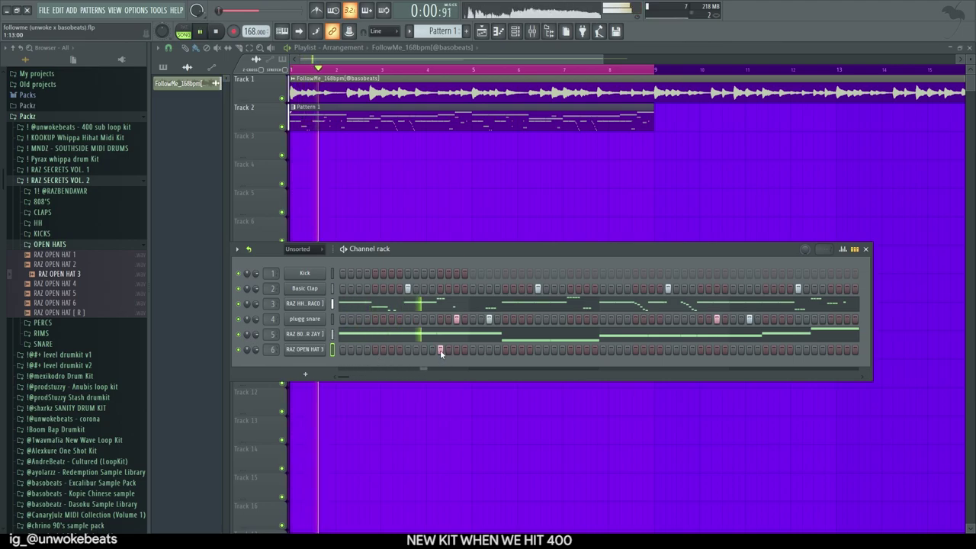
Place a RAZ OPEN HAT 3 hit on step 5 of each of the first four bars.
left_click(375, 349)
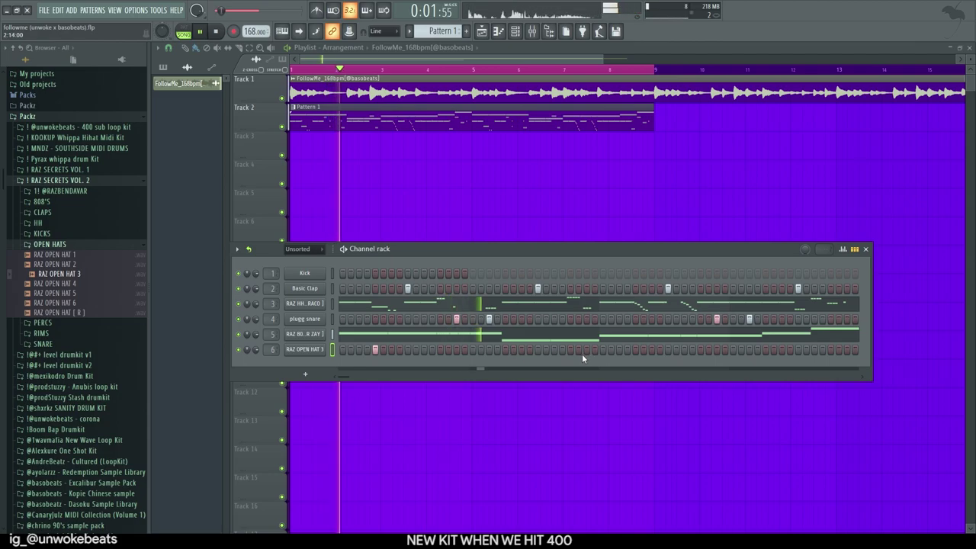
left_click(513, 349)
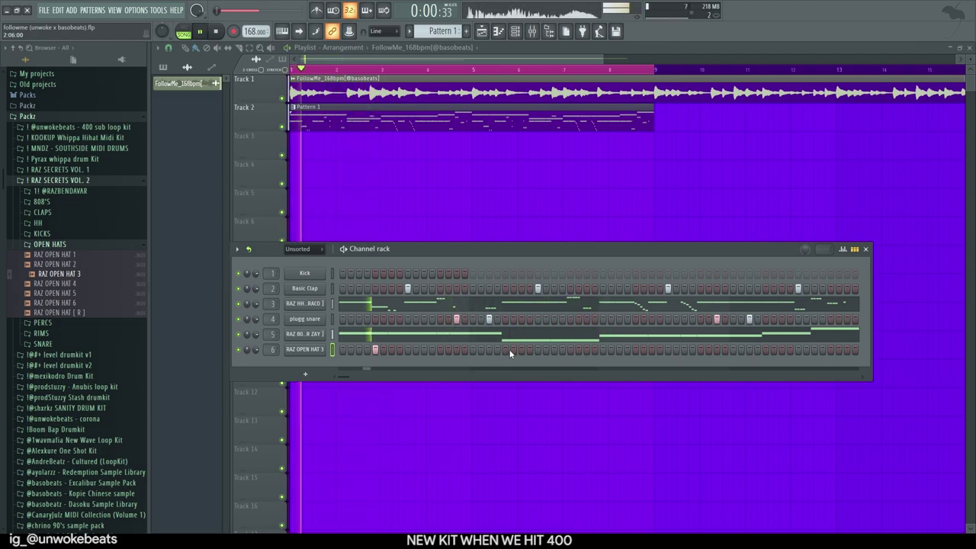
left_click(514, 349)
left_click(504, 349)
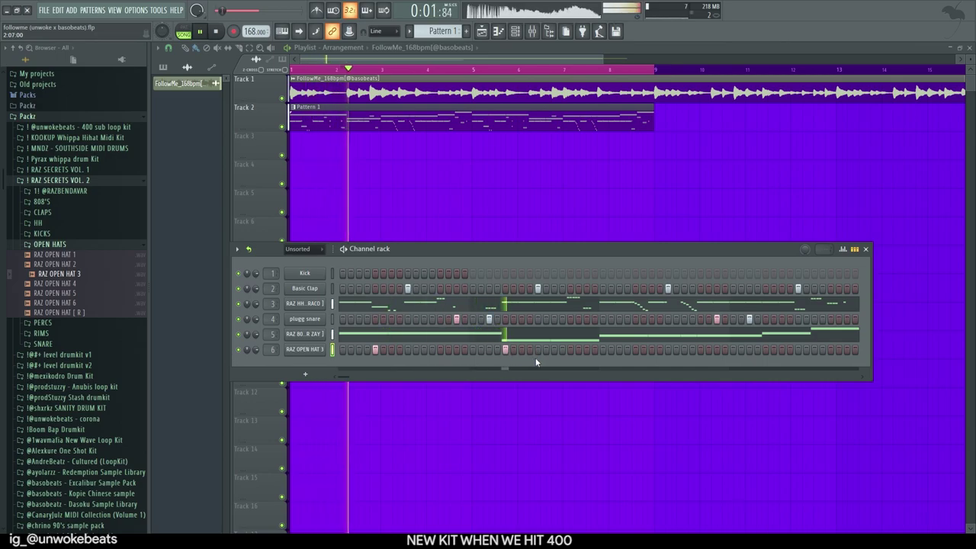
left_click(635, 349)
left_click(765, 349)
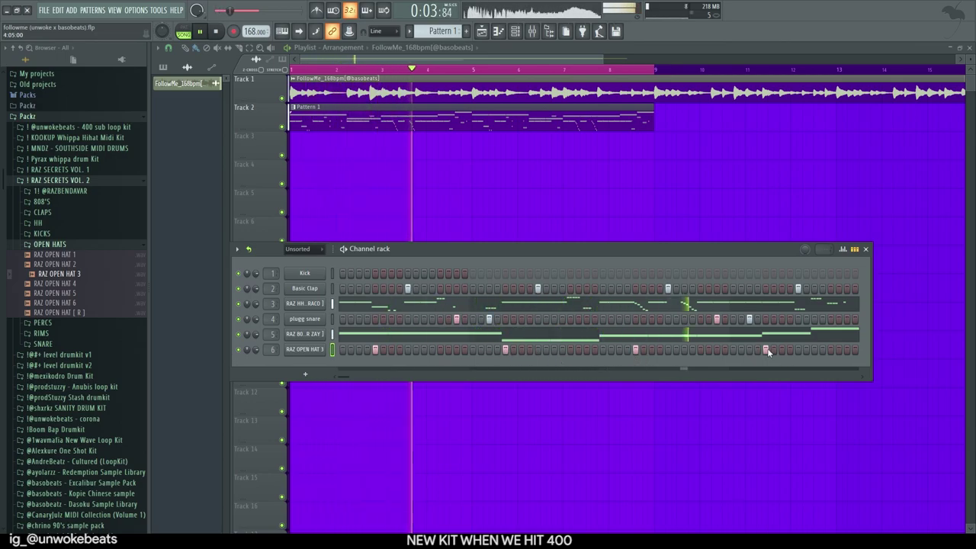
Duplicate the four-bar open hat pattern into bars 5 to 8.
key("F7")
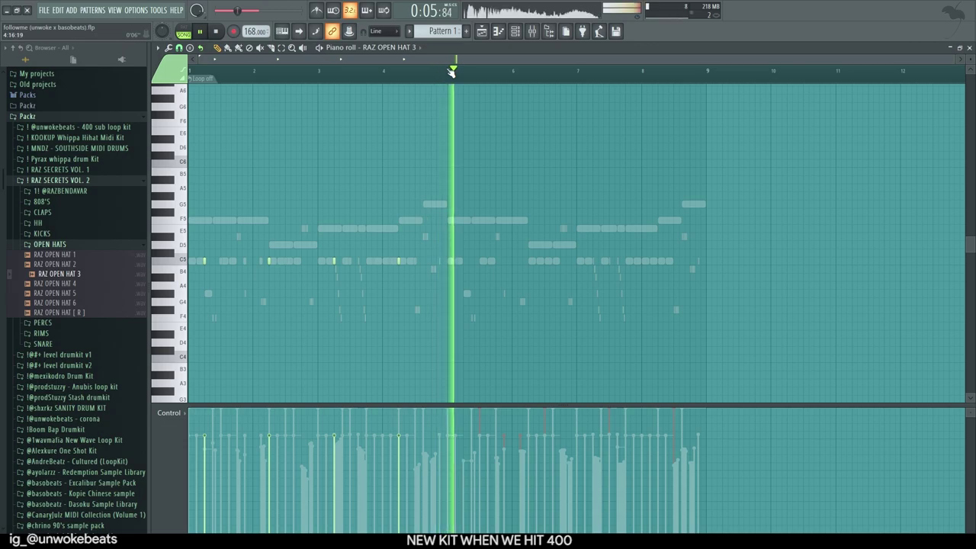
left_click_drag(450, 74, 44, 98)
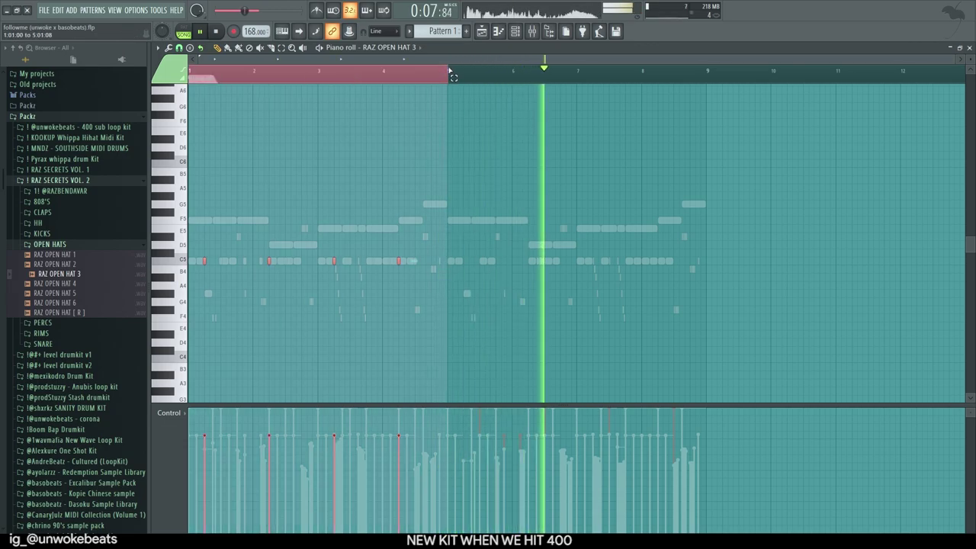
key("ctrl+b")
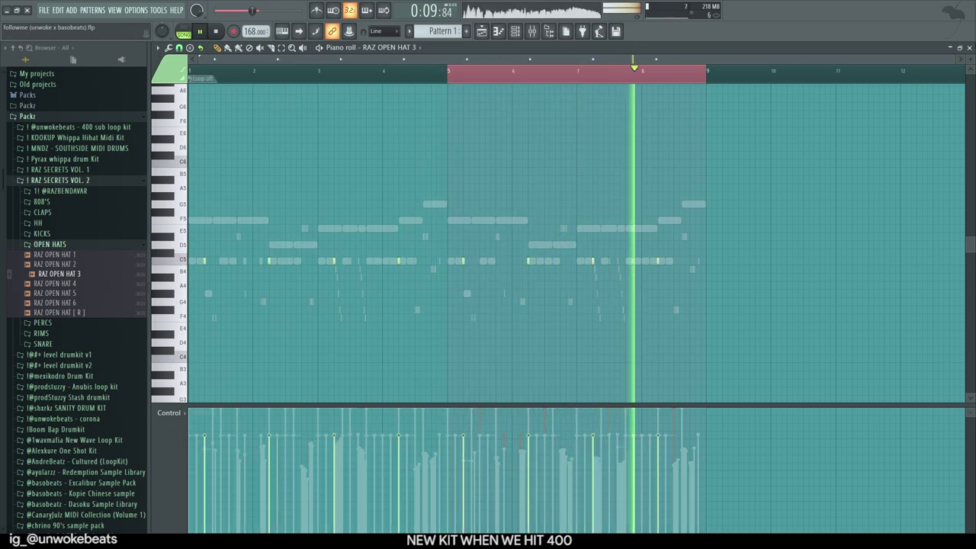
key("F7")
left_click(55, 244)
left_click(87, 181)
key("space")
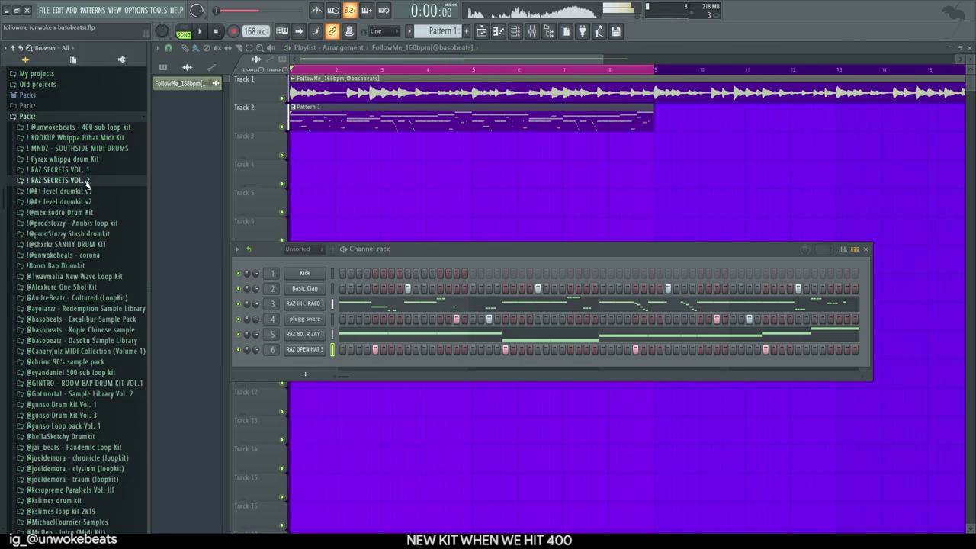
left_click(103, 256)
scroll(62, 308, "down", 5)
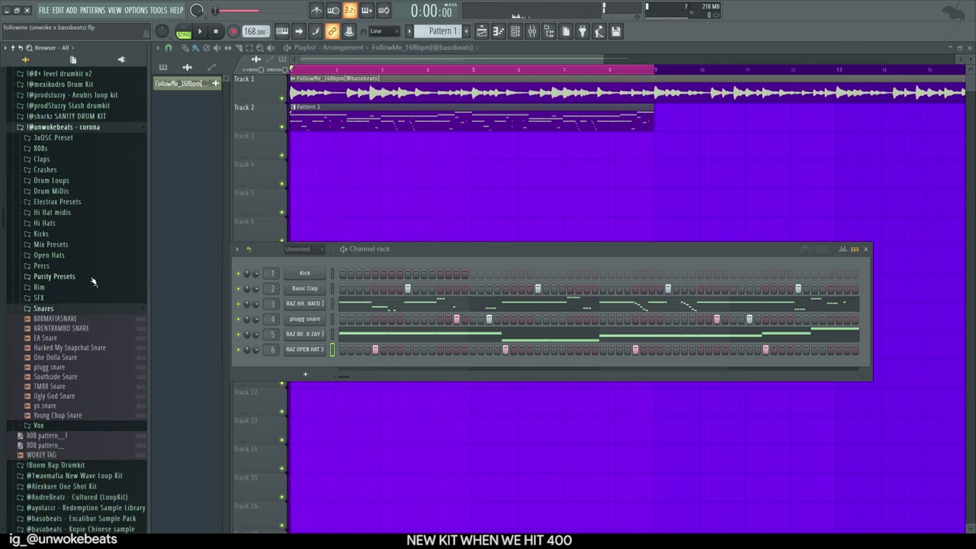
left_click(51, 317)
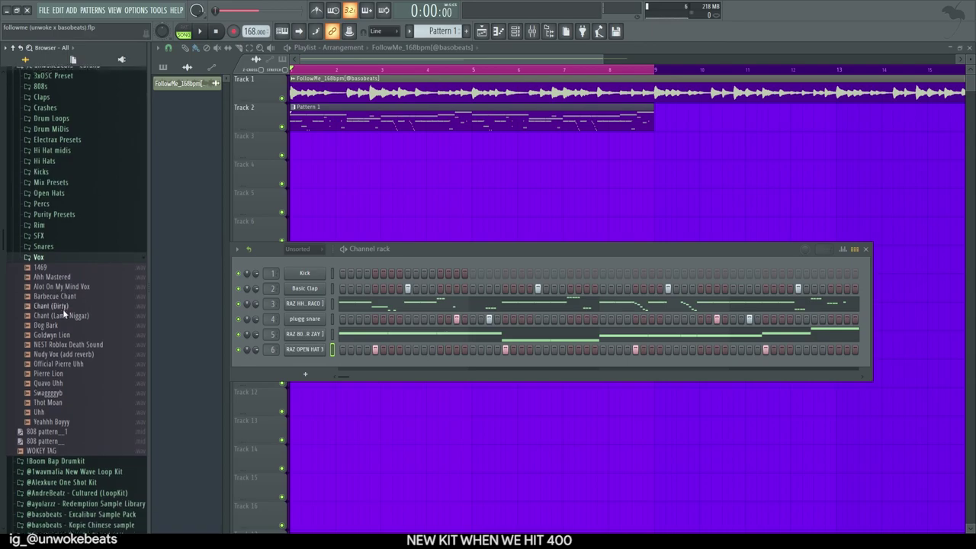
scroll(59, 314, "down", 3)
left_click_drag(297, 365, 282, 365)
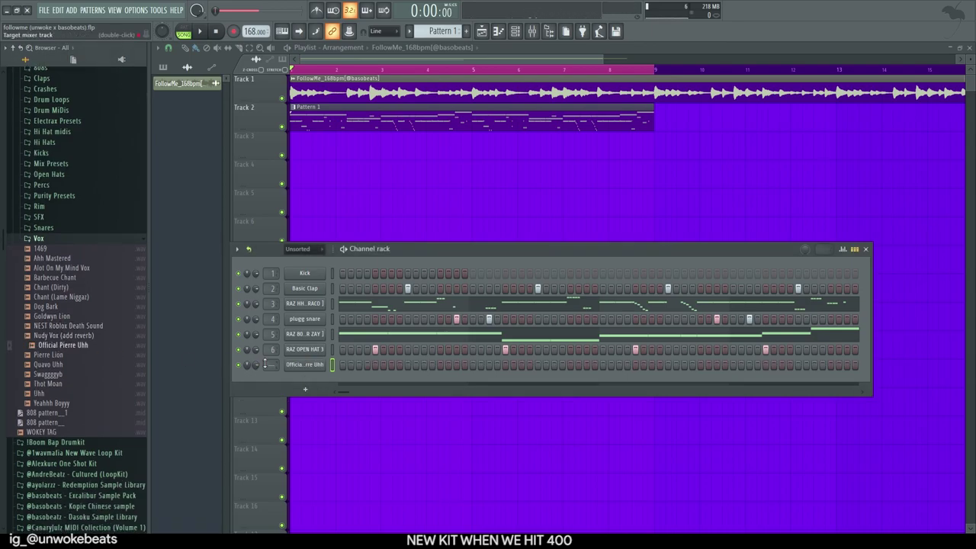
Route the Official Pierre Uhh channel to mixer track 7 and place a hit on step 13 of bar 2.
left_click(289, 364)
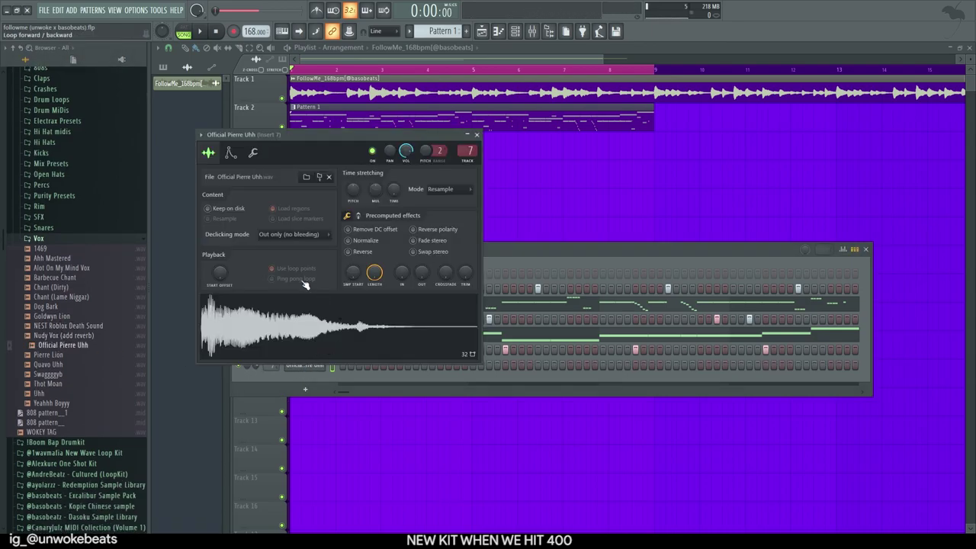
left_click(477, 135)
key("space")
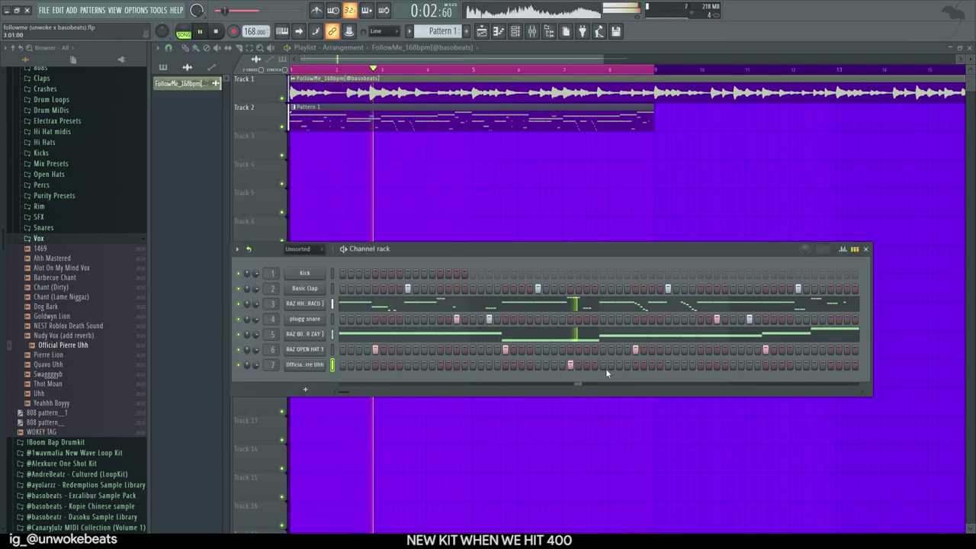
left_click(306, 364)
left_click(477, 135)
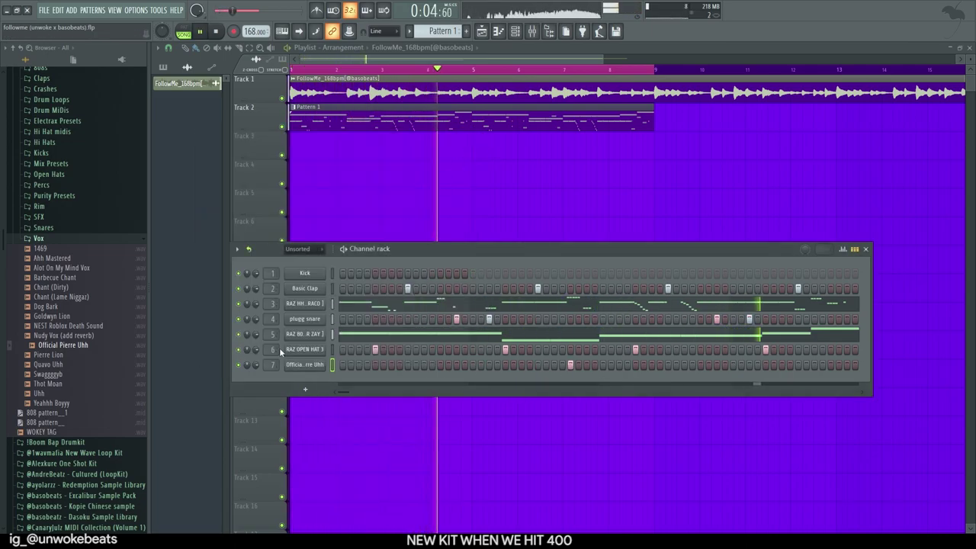
Load the Pierre Vox Reverb mix preset from the corona kit onto mixer insert 7.
left_click(529, 34)
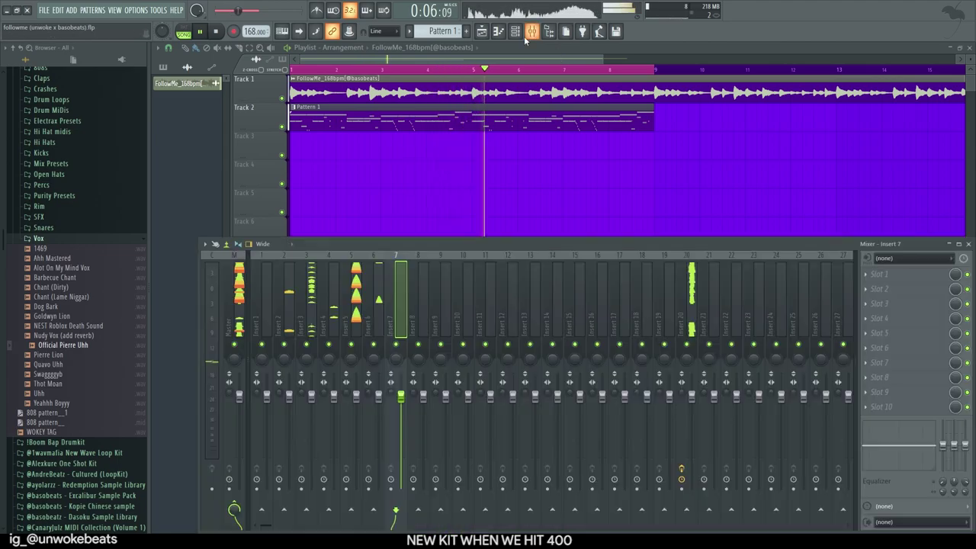
left_click(38, 238)
left_click(50, 164)
key("space")
left_click_drag(55, 212, 261, 266)
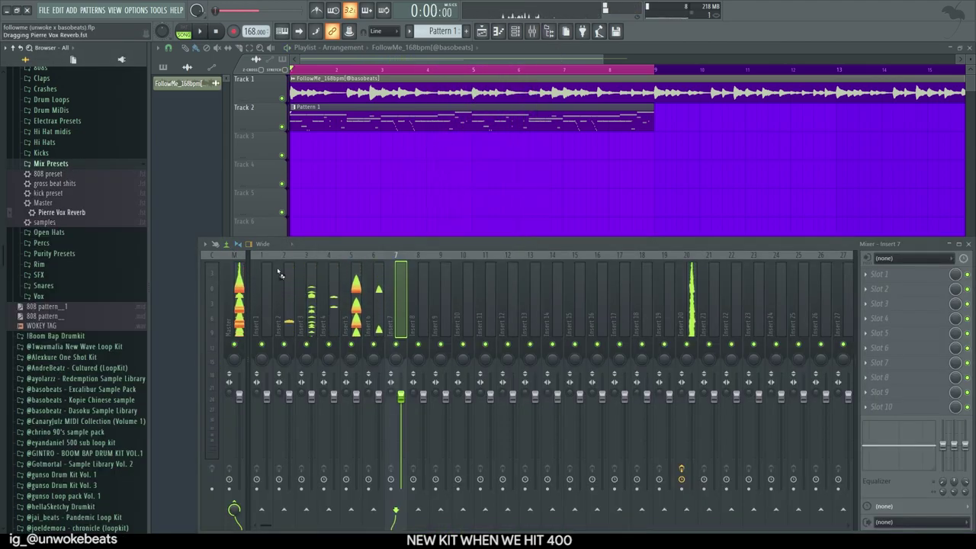
left_click_drag(401, 299, 401, 299)
Load the Master mix preset onto the master track and disable its Fruity Reeverb 2 effect.
left_click_drag(228, 285, 234, 288)
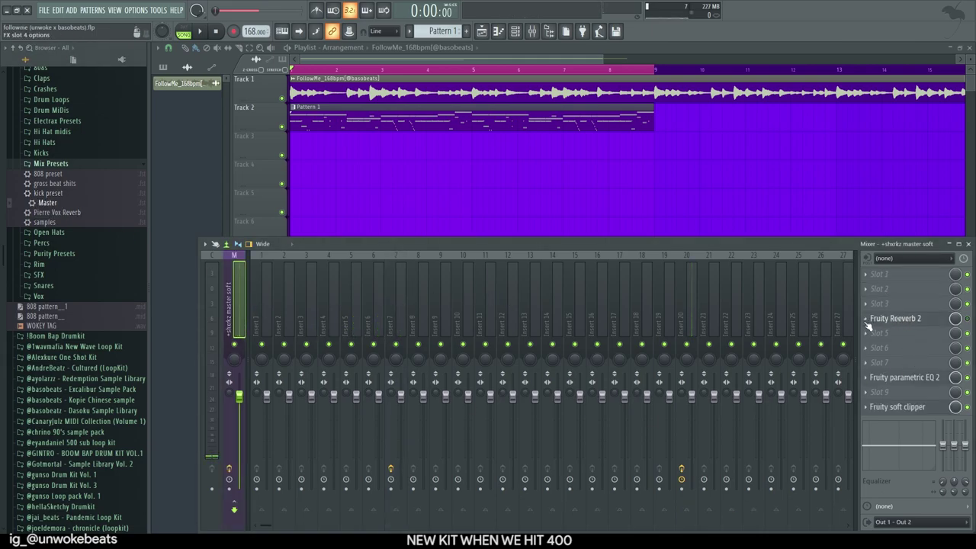
key("space")
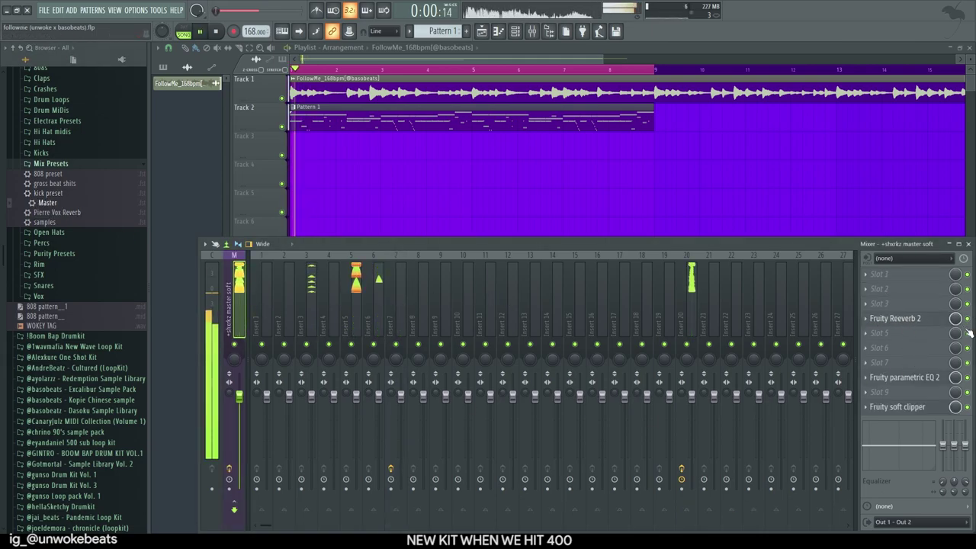
key("space")
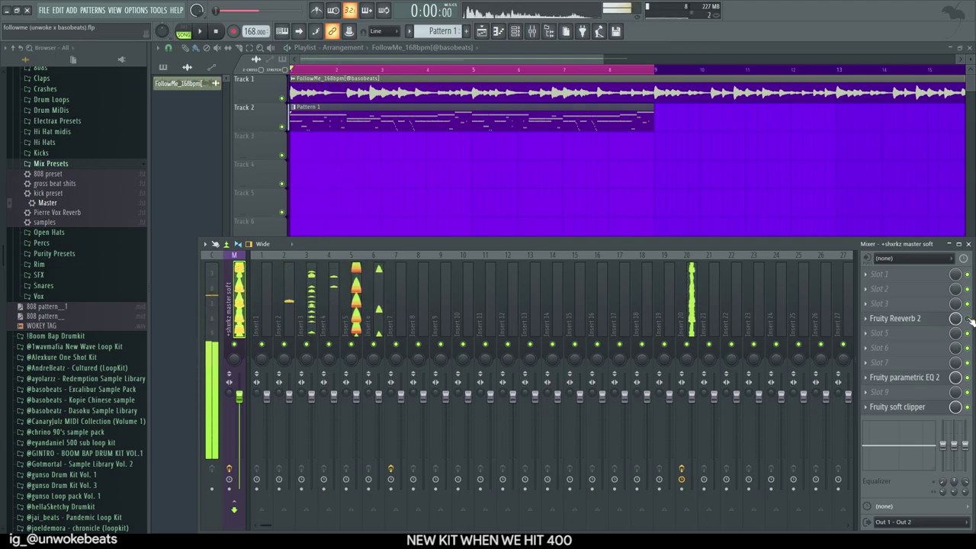
Examine the Fruity parametric EQ 2 and Fruity soft clipper settings on the master track.
left_click(903, 377)
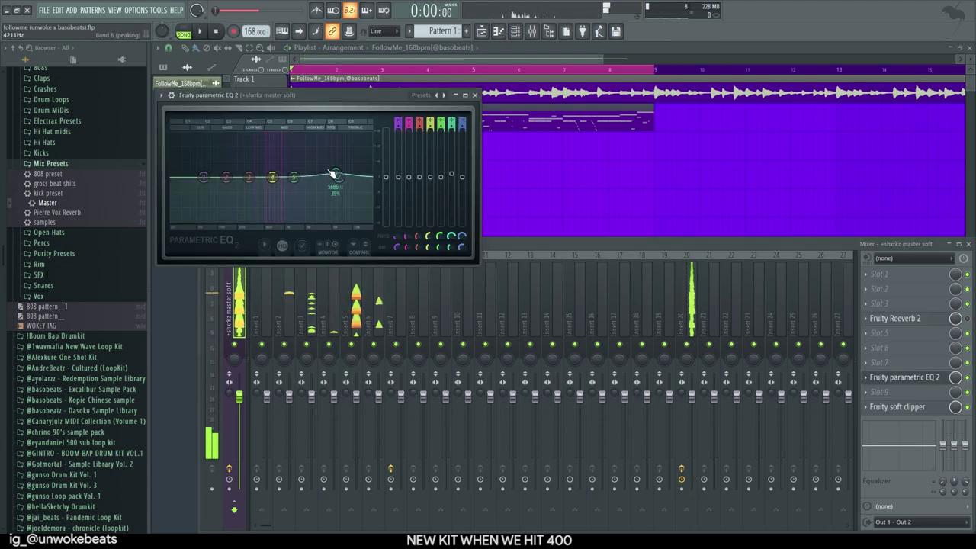
left_click(475, 96)
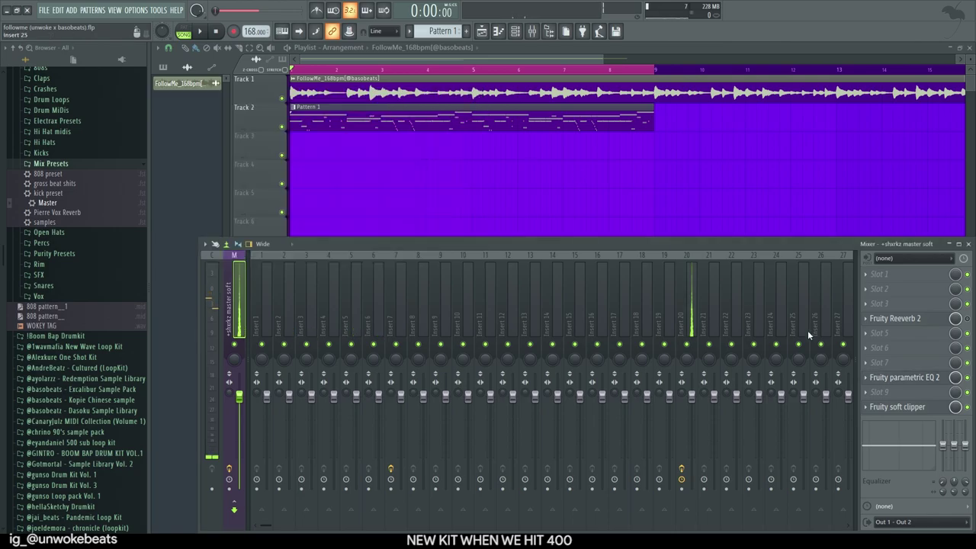
left_click(897, 407)
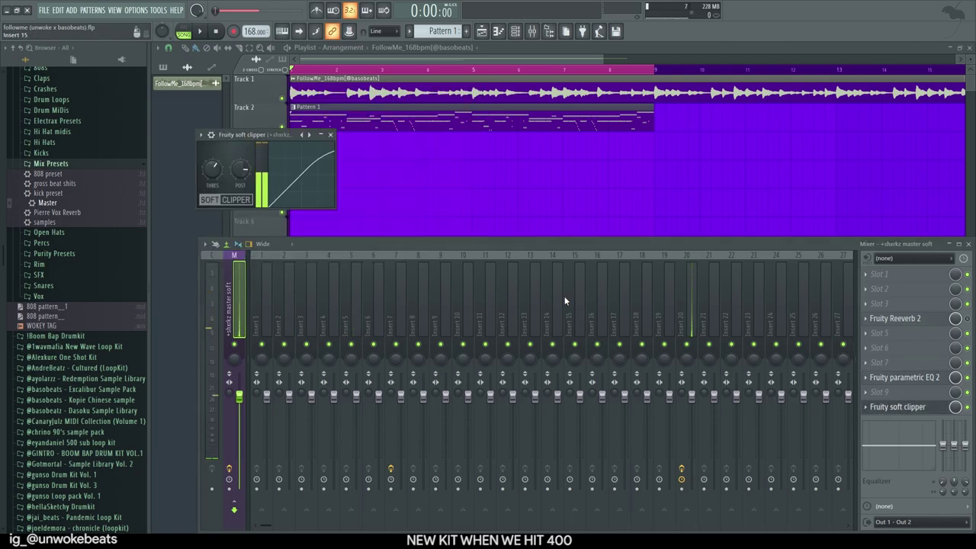
left_click(330, 134)
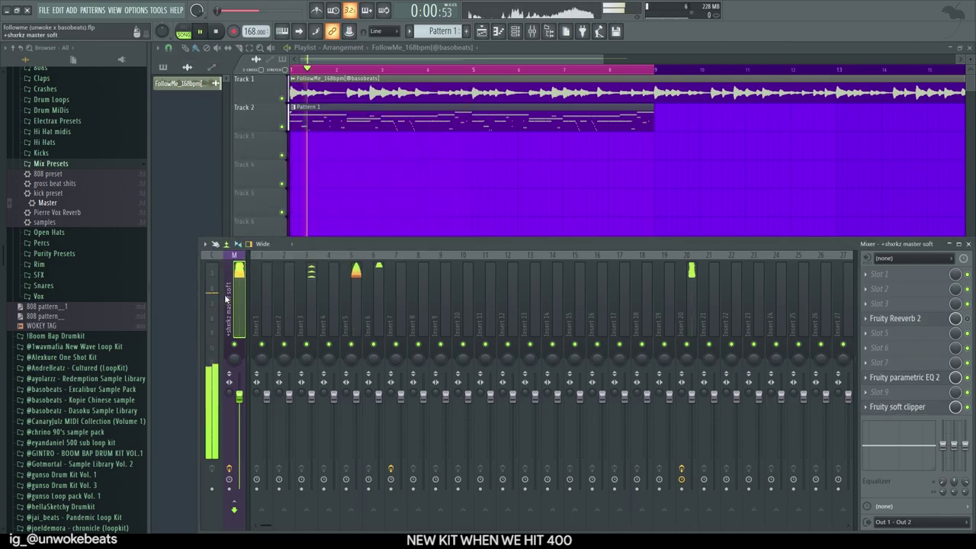
Play the pattern to check how the Official Pierre Uhh vox sits with the drums.
left_click(515, 32)
key("space")
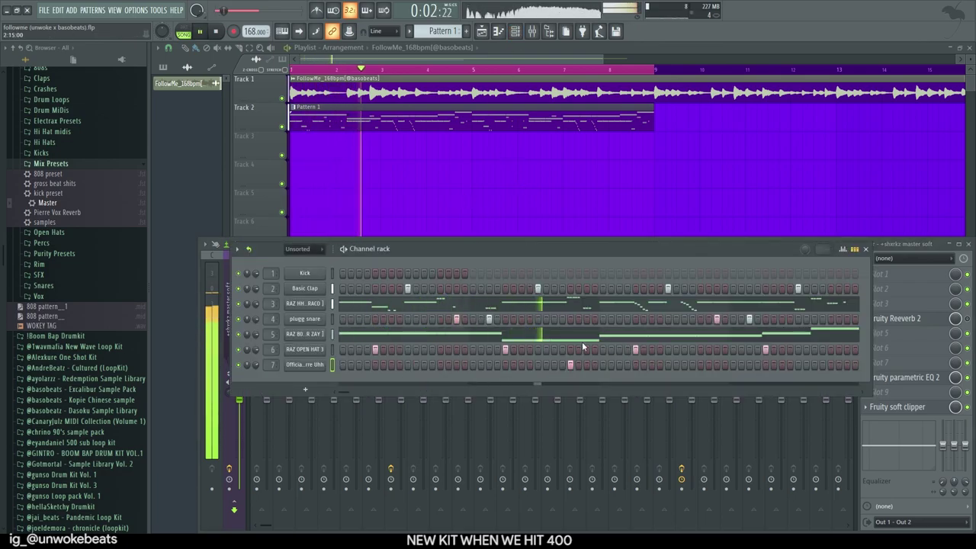
key("space")
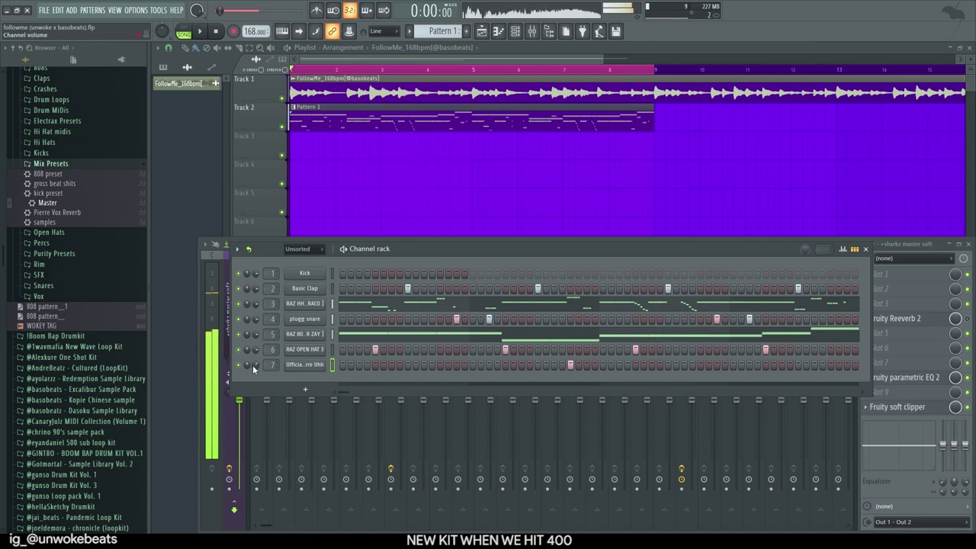
Adjust the mix level of Fruity Reeverb 2 on the vox's mixer insert 7.
left_click(866, 250)
left_click(378, 300)
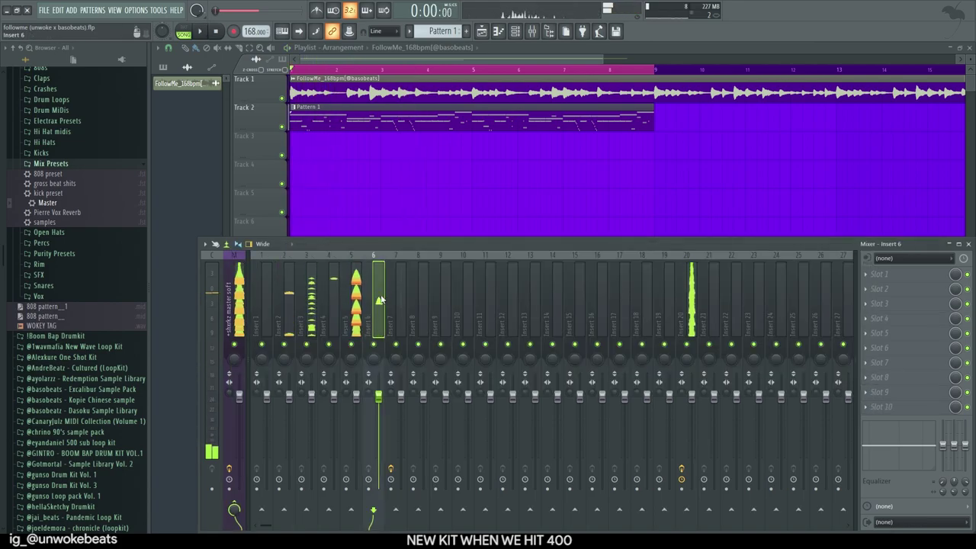
left_click(400, 293)
left_click_drag(956, 275, 956, 267)
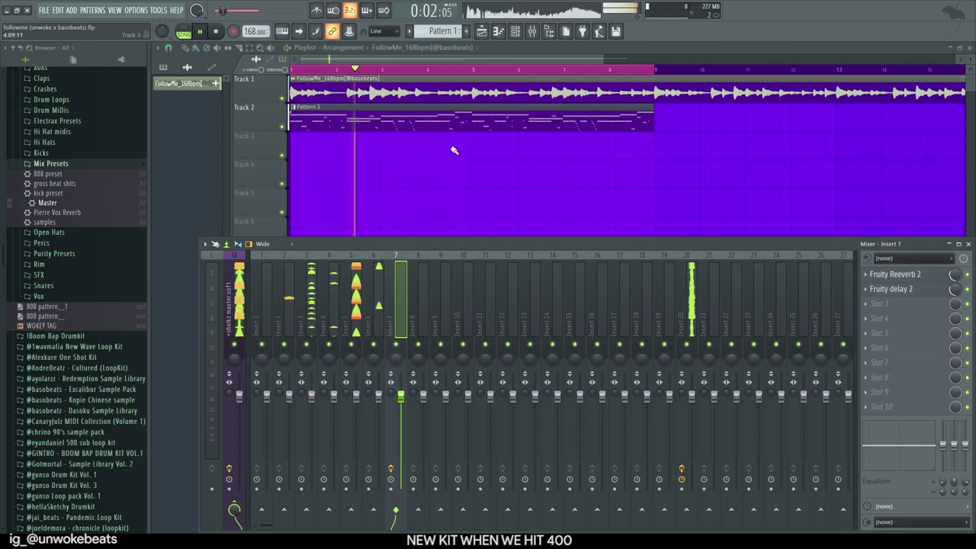
Duplicate the four-bar Official Pierre Uhh vox part into bars 5 to 8.
left_click(515, 31)
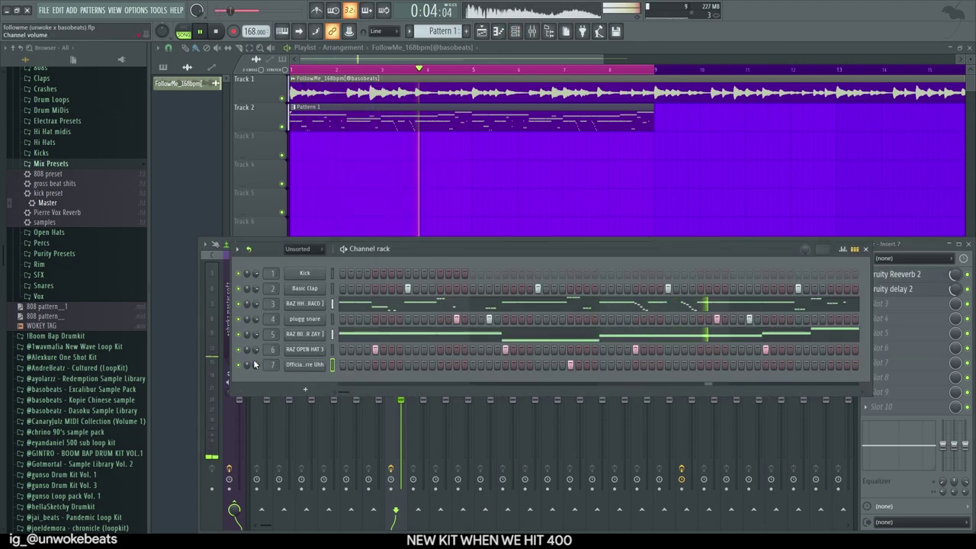
key("F7")
left_click_drag(453, 73, 189, 74)
key("F7")
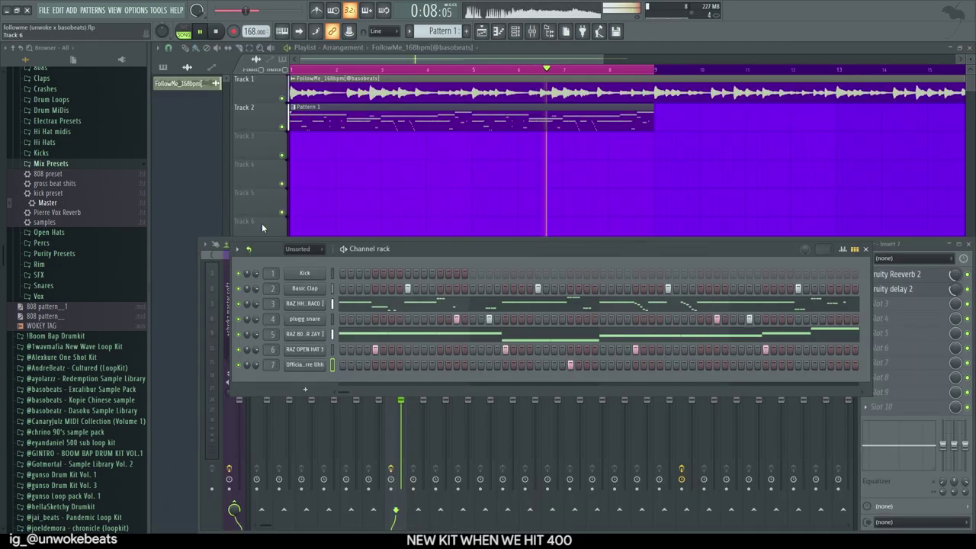
scroll(74, 175, "up", 6)
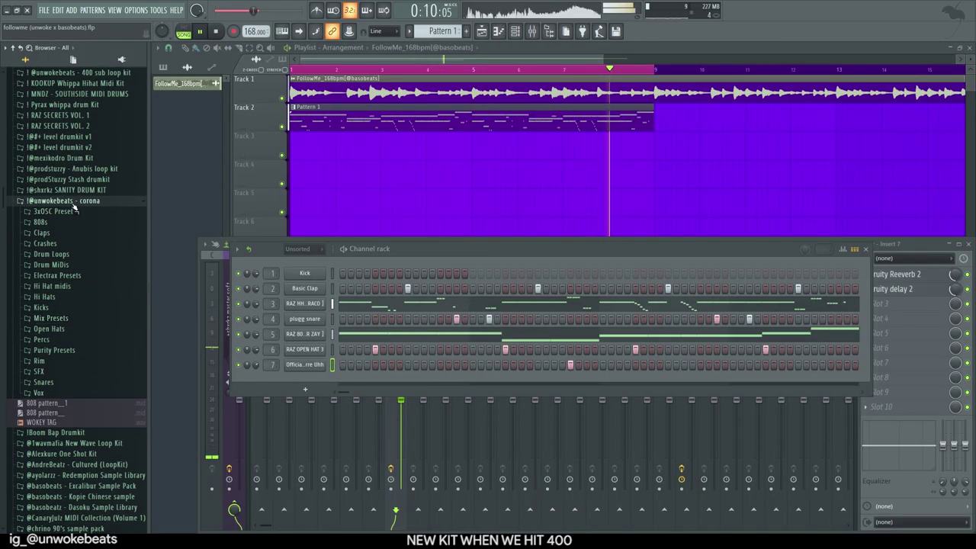
Browse the percs and sfx of the !@#+ level drumkit v2 kit and open its pierre sfx and vox folder.
left_click(84, 201)
left_click(94, 145)
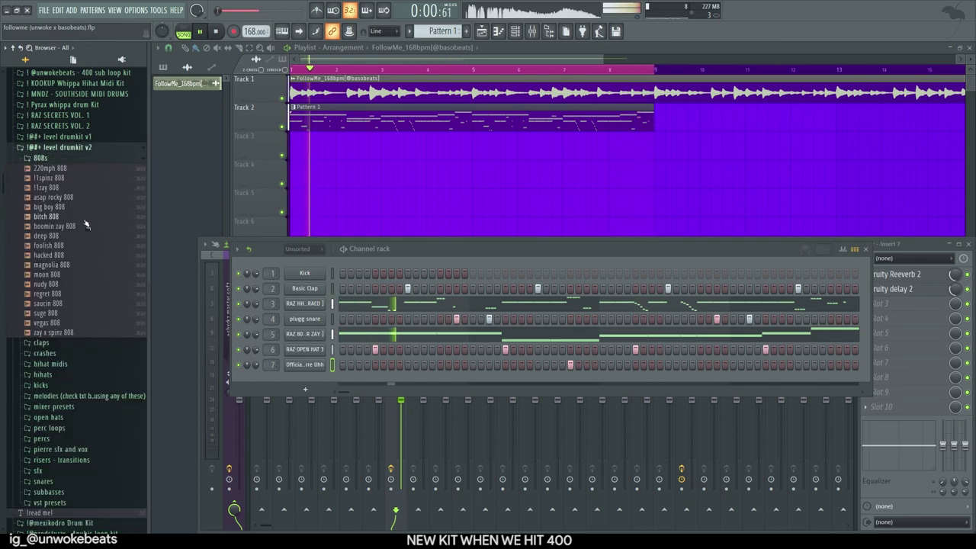
scroll(47, 358, "down", 4)
left_click(47, 363)
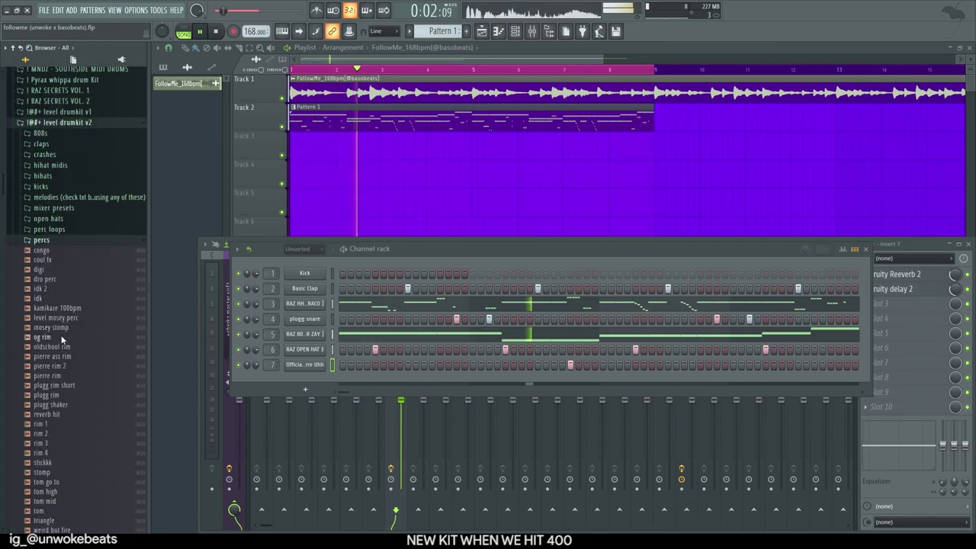
left_click(53, 238)
left_click(59, 270)
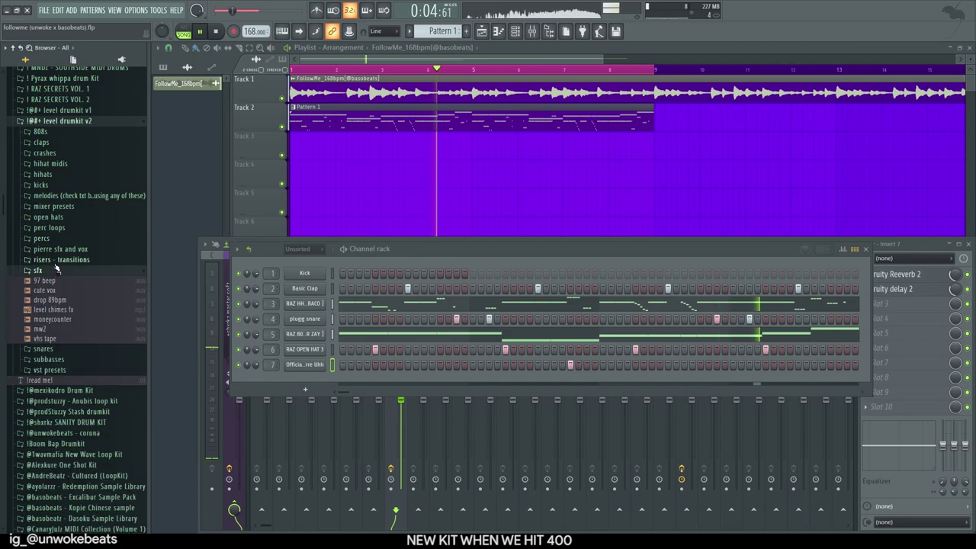
left_click(68, 248)
scroll(61, 289, "down", 5)
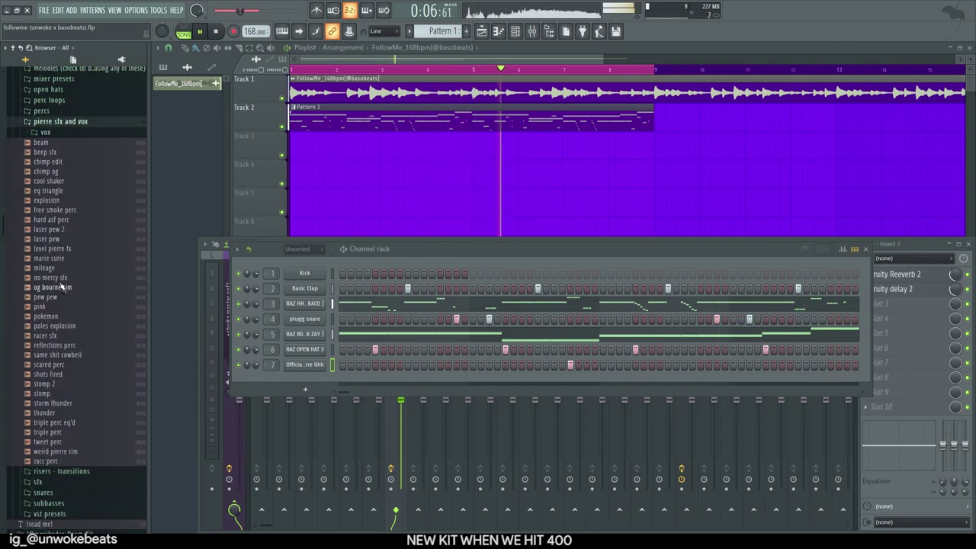
Add racer sfx as a new channel with a hit on the first step and route it to mixer insert 8.
left_click(44, 327)
left_click_drag(348, 380, 337, 383)
key("space")
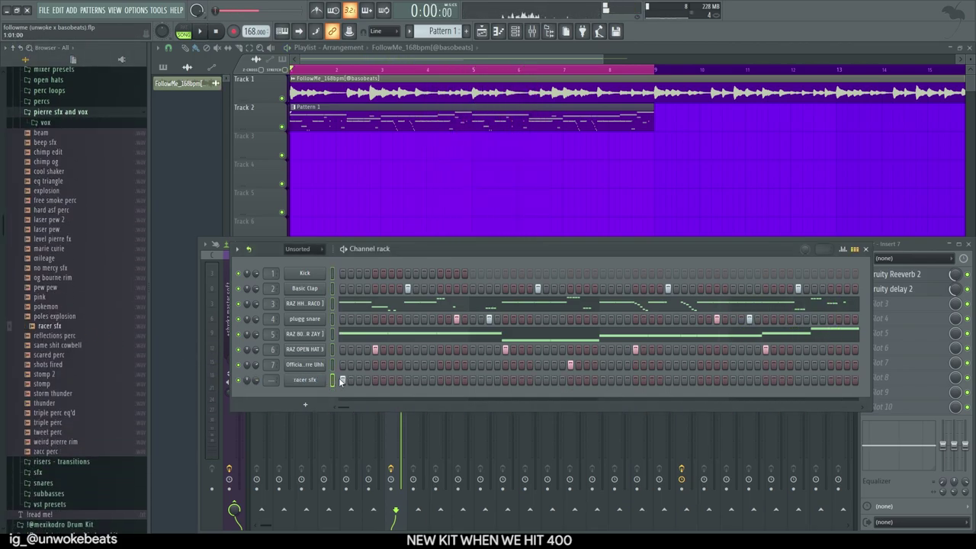
left_click(314, 381)
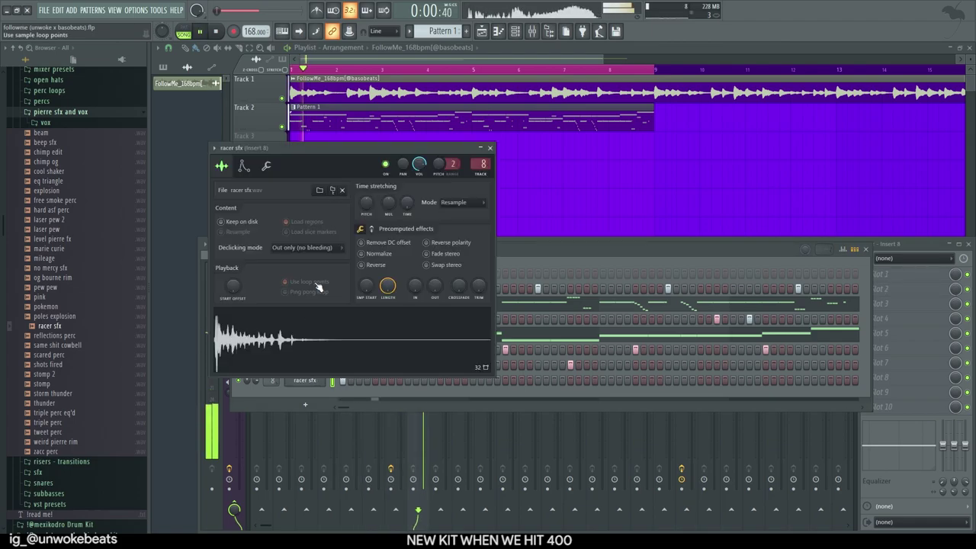
left_click(490, 148)
Place a C5 racer sfx note at the start of bar 5 in its piano roll.
key("F7")
left_click(448, 262)
scroll(464, 339, "up", 2)
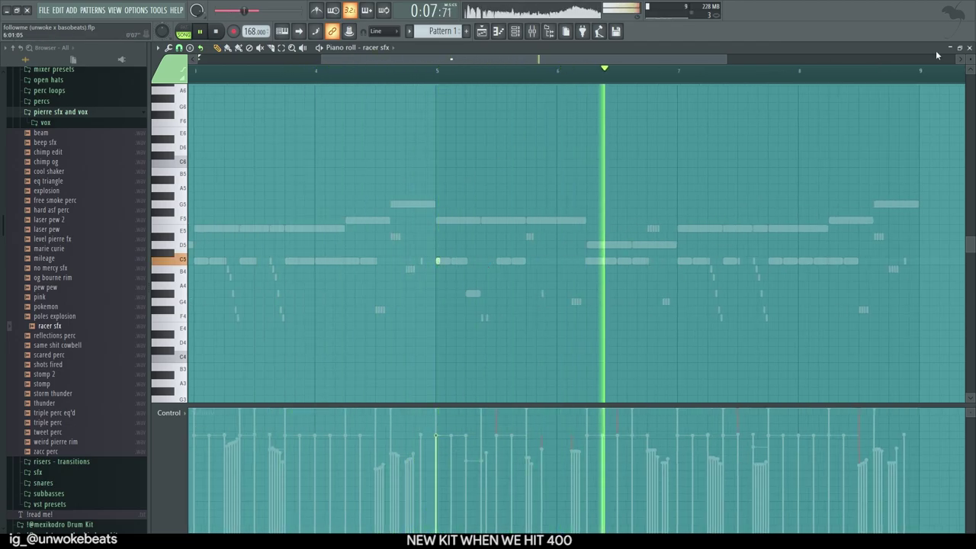
left_click(968, 48)
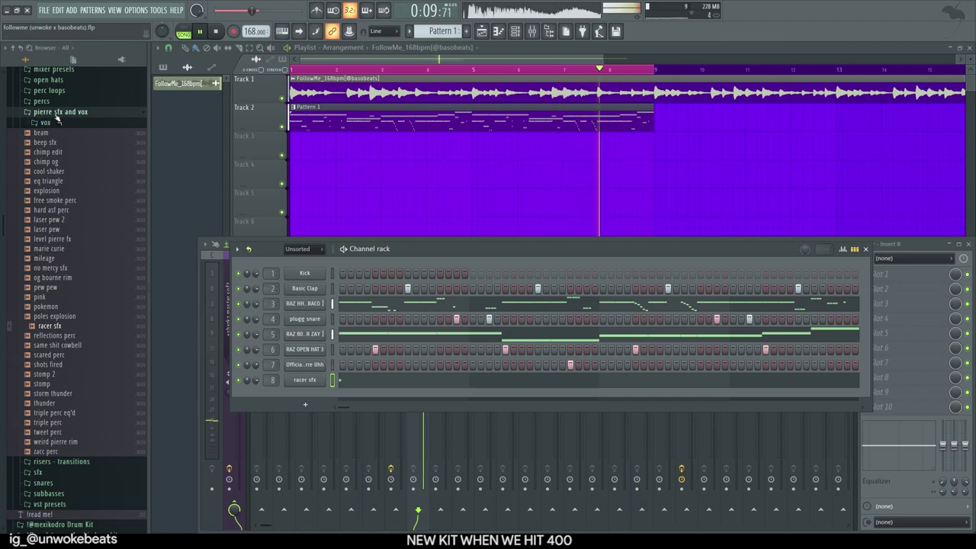
left_click(56, 113)
scroll(59, 172, "up", 1)
scroll(64, 191, "down", 1)
key("space")
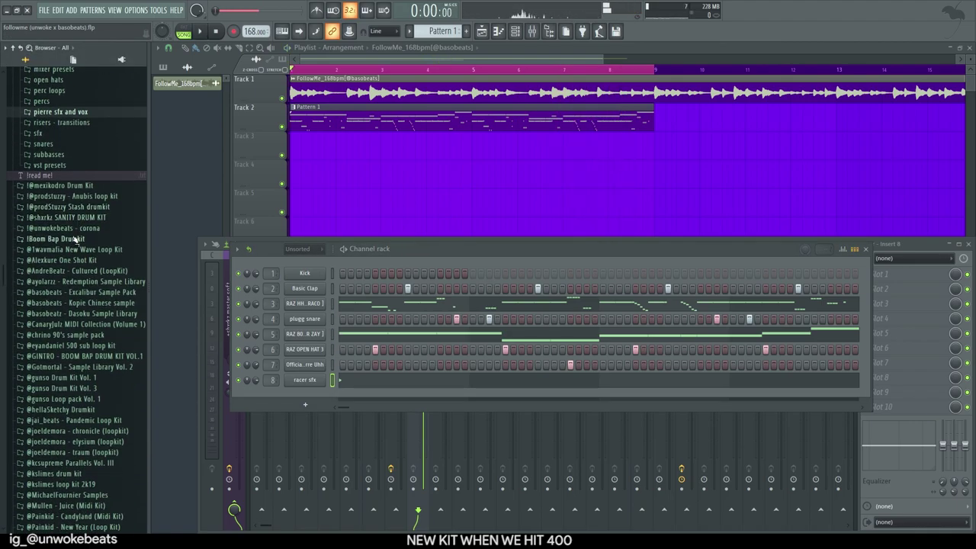
left_click(73, 230)
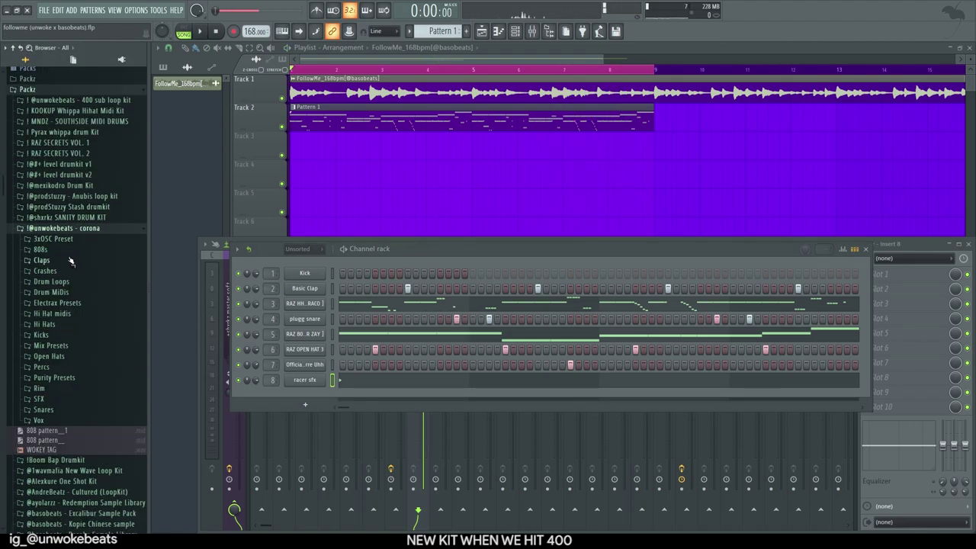
left_click(70, 335)
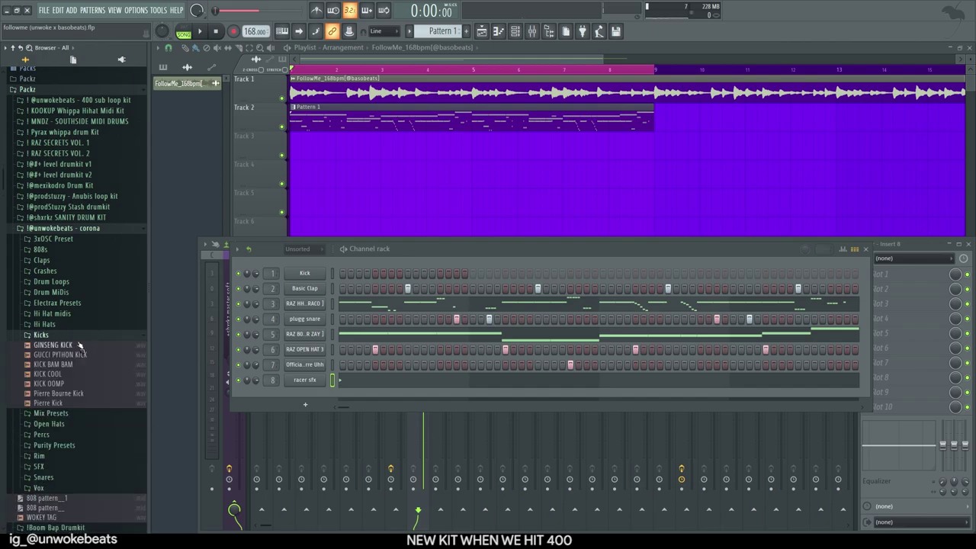
Paste the 808's note rhythm into the kick channel with every note on C5.
left_click(332, 273)
key("ctrl+v")
left_click(371, 273)
key("shift+c")
key("space")
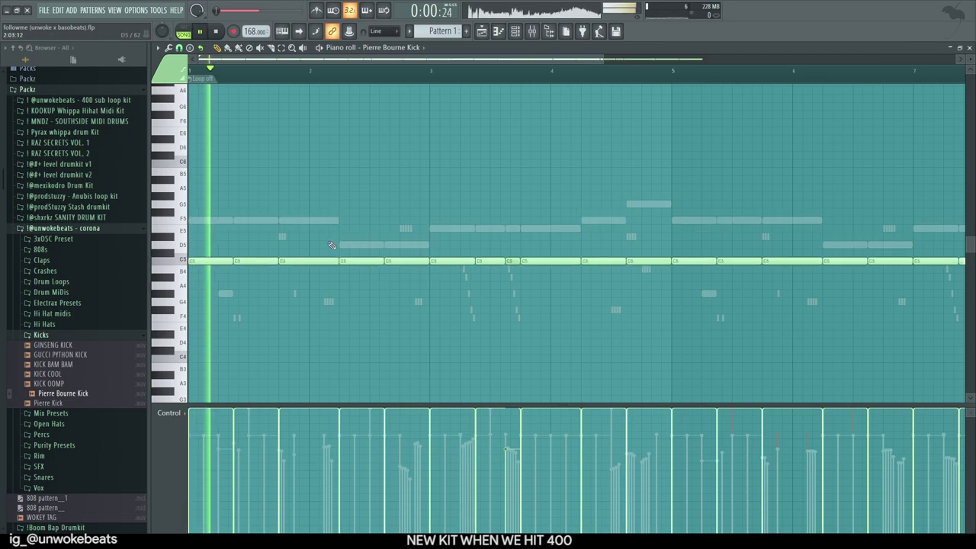
key("space")
key("F7")
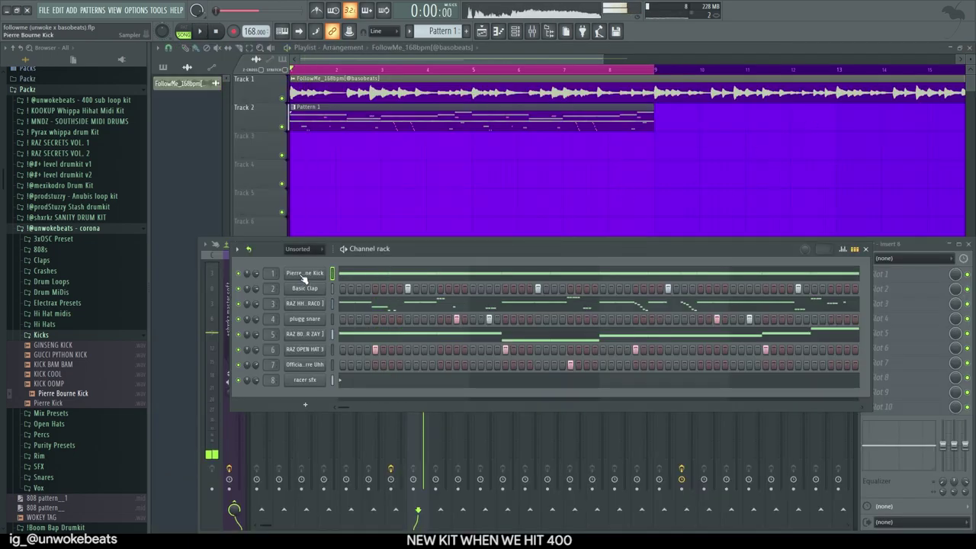
Shorten the last kick note of bar 1 and add an extra short kick right after it.
left_click(303, 274)
key("space")
left_click(516, 174)
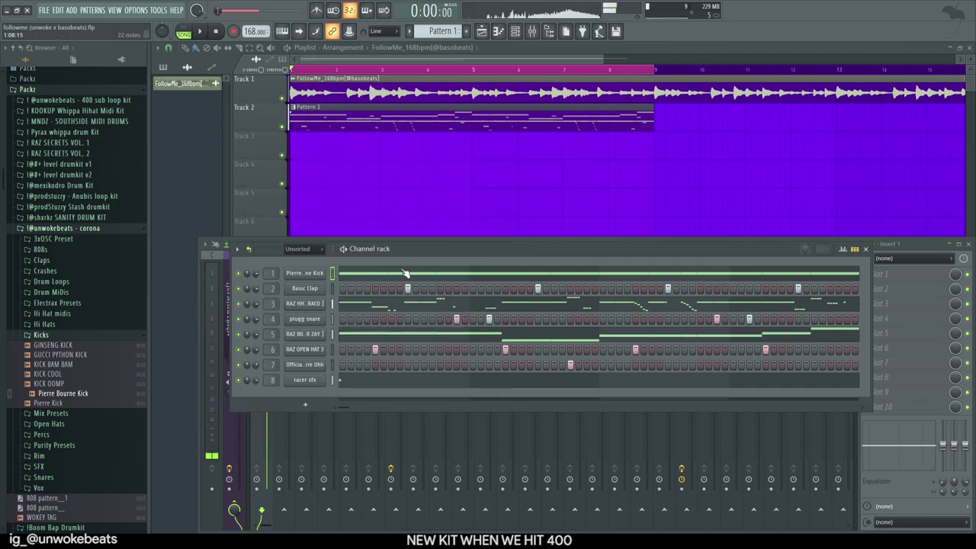
left_click(435, 264)
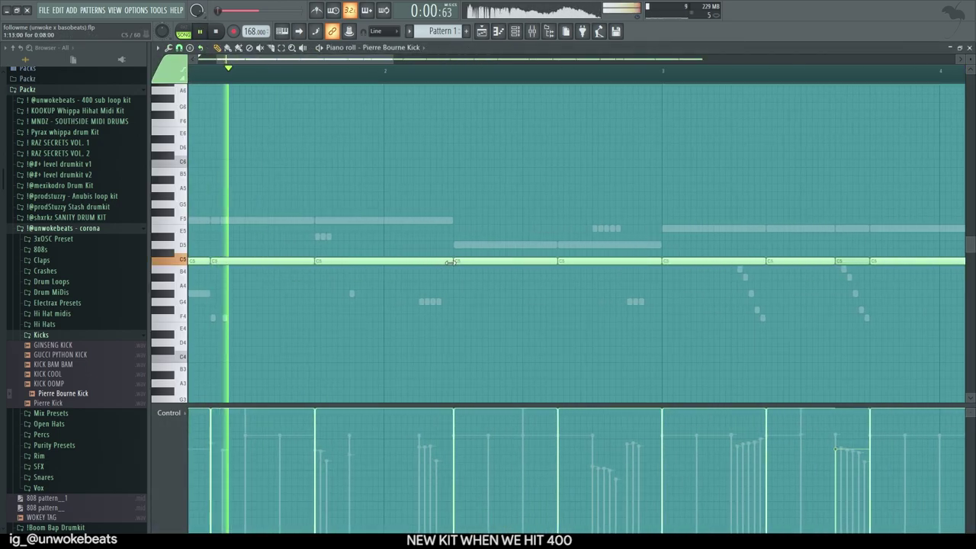
left_click_drag(451, 263, 349, 264)
left_click(353, 261)
scroll(347, 229, "down", 1)
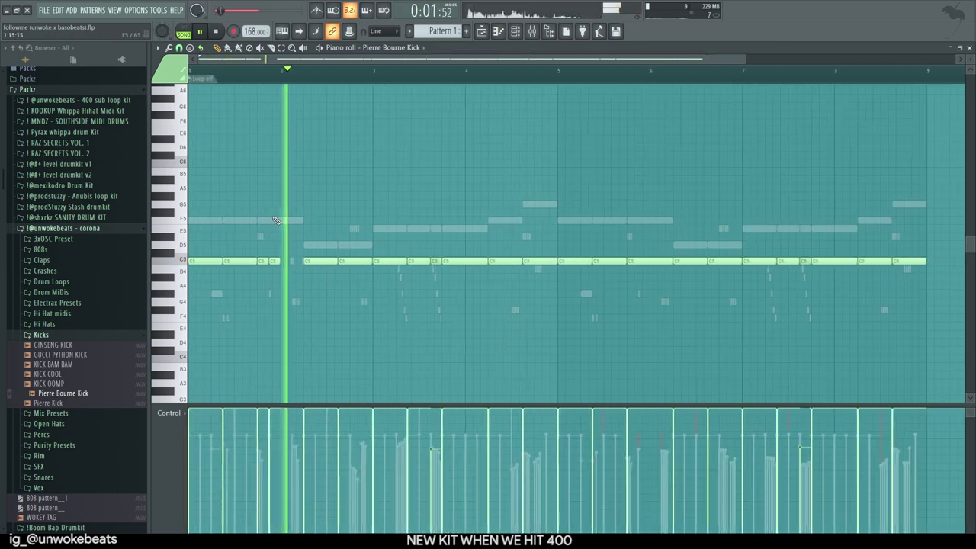
Delete the short kick in bar 3, shorten that bar's last kick and add an extra one after it.
right_click(379, 260)
scroll(377, 255, "up", 1)
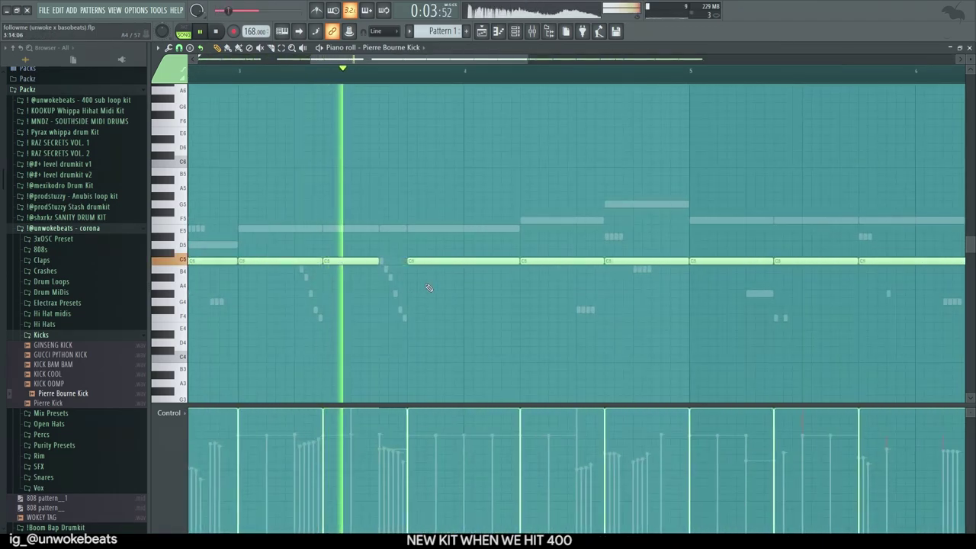
key("space")
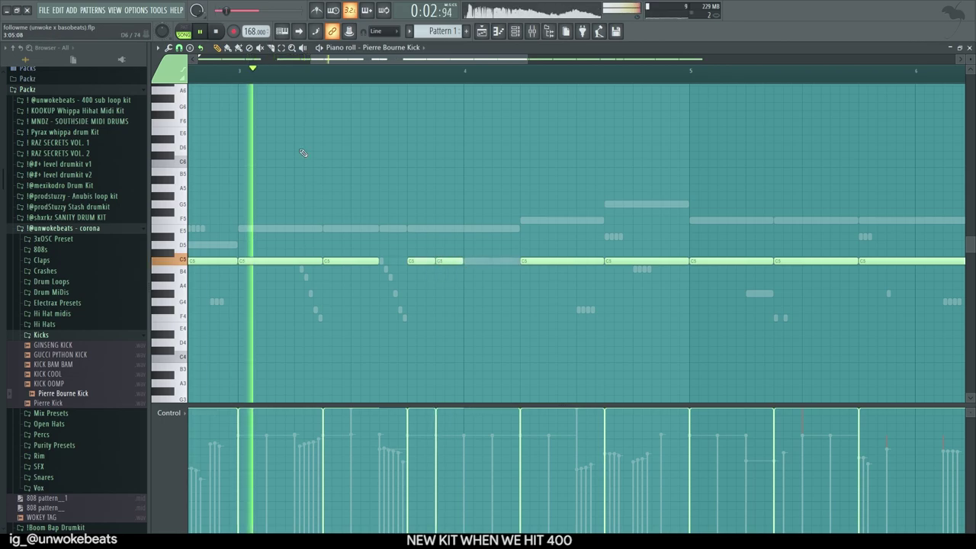
Replace the kick notes in bars 5 to 8 with a copy of the edited first four bars, joined legato.
scroll(300, 153, "down", 4)
scroll(269, 207, "up", 2)
scroll(365, 233, "down", 2)
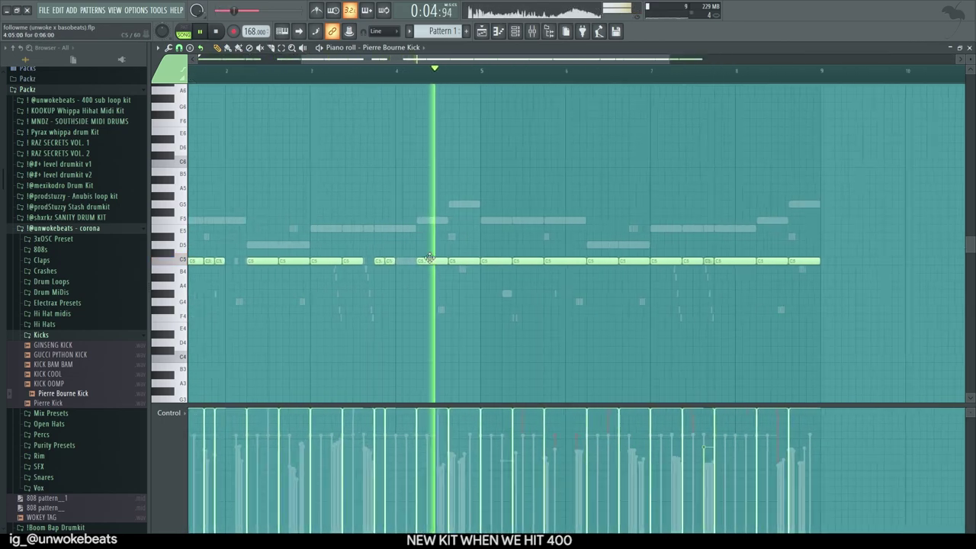
left_click_drag(739, 313, 463, 195)
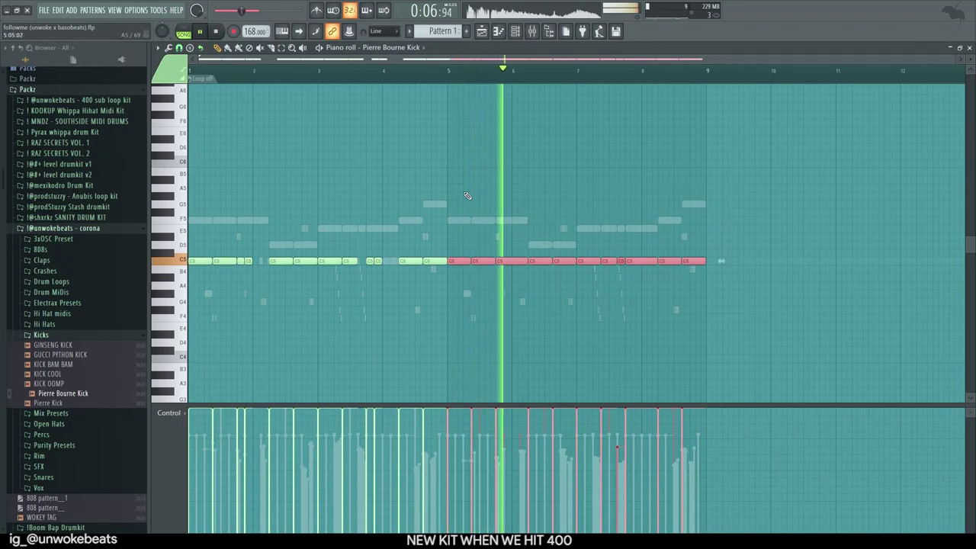
key("Delete")
key("ctrl+l")
key("ctrl+b")
key("ctrl+d")
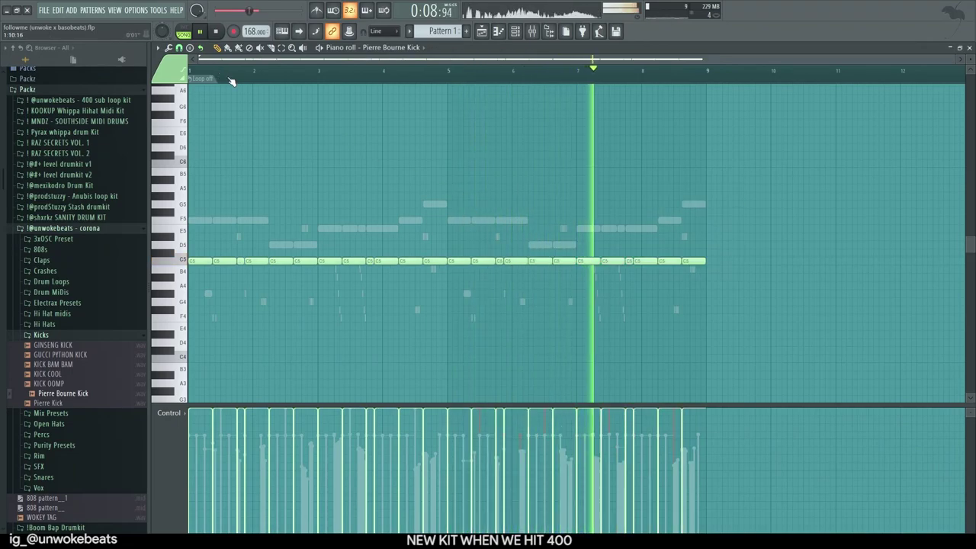
Play the pattern from the start to check the new kick notes, and close the piano roll.
key("space")
key("space")
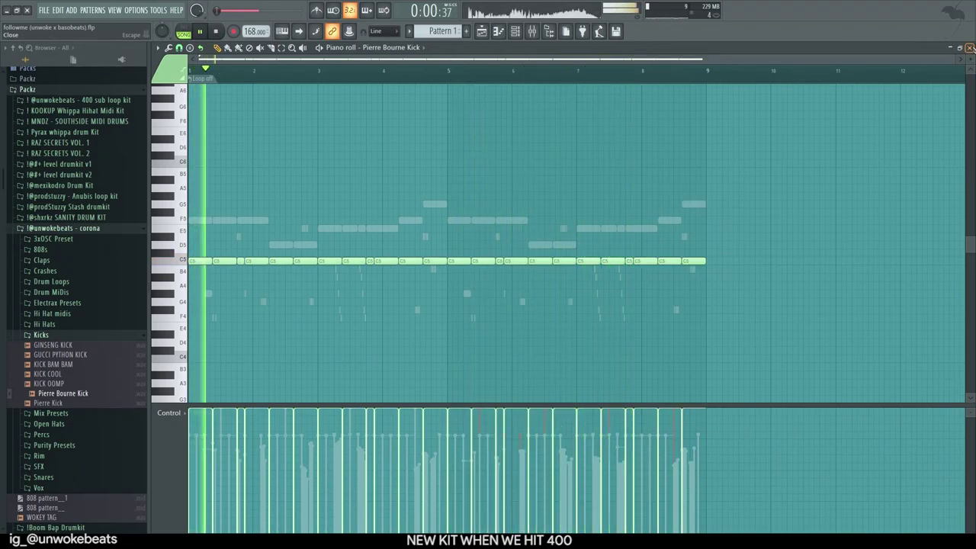
key("Escape")
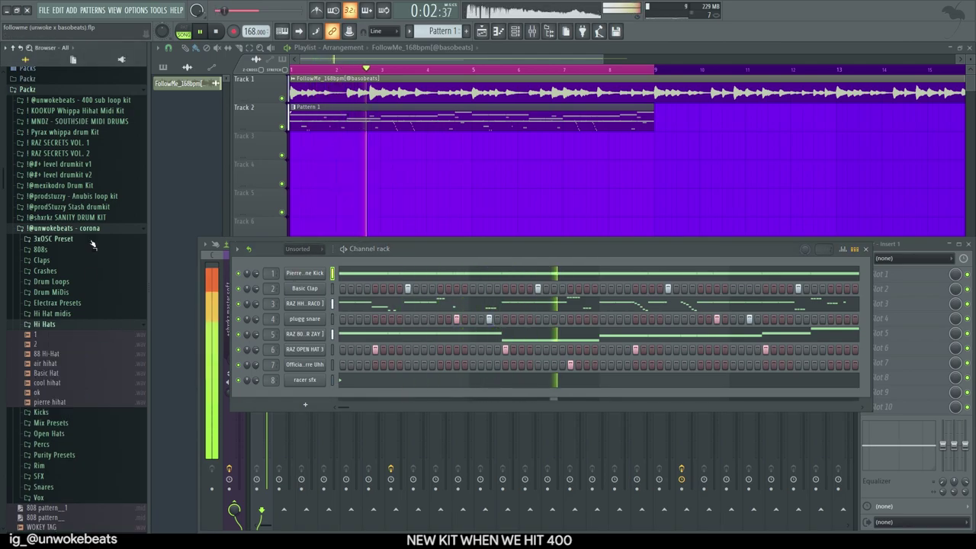
Apply the PIERRE KICK mixer preset from !@#+ level drumkit v2 to the kick's mixer insert 1.
left_click(91, 228)
left_click(94, 175)
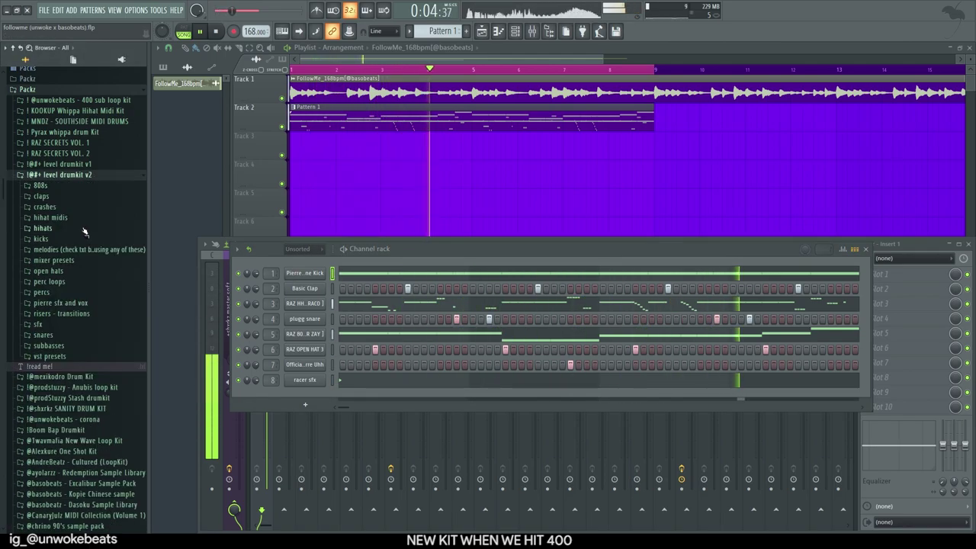
left_click(77, 261)
left_click_drag(365, 254, 462, 242)
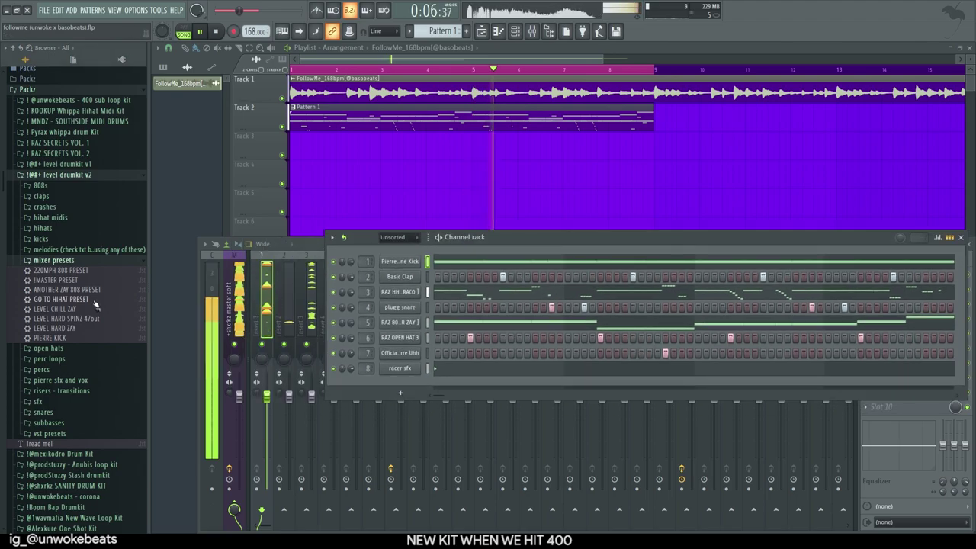
left_click_drag(53, 337, 266, 304)
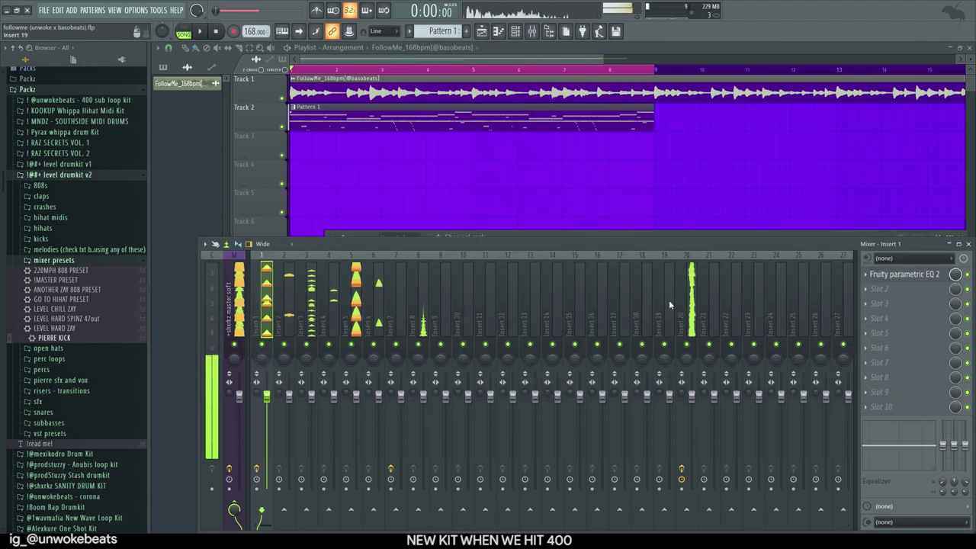
Check the Fruity parametric EQ 2 on insert 1 and play the beat to hear the processed kick.
left_click(888, 275)
left_click(886, 278)
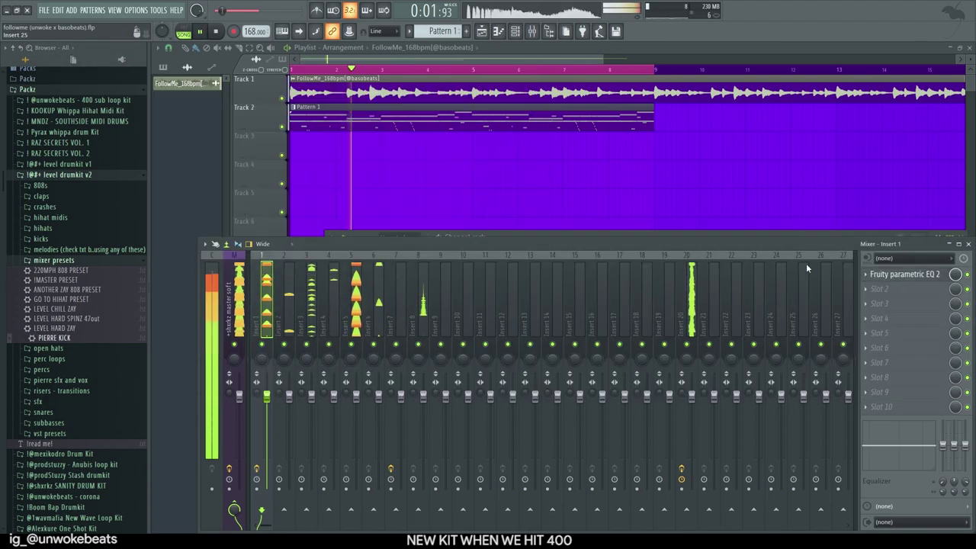
key("space")
key("space")
key("F6")
left_click_drag(574, 235, 511, 211)
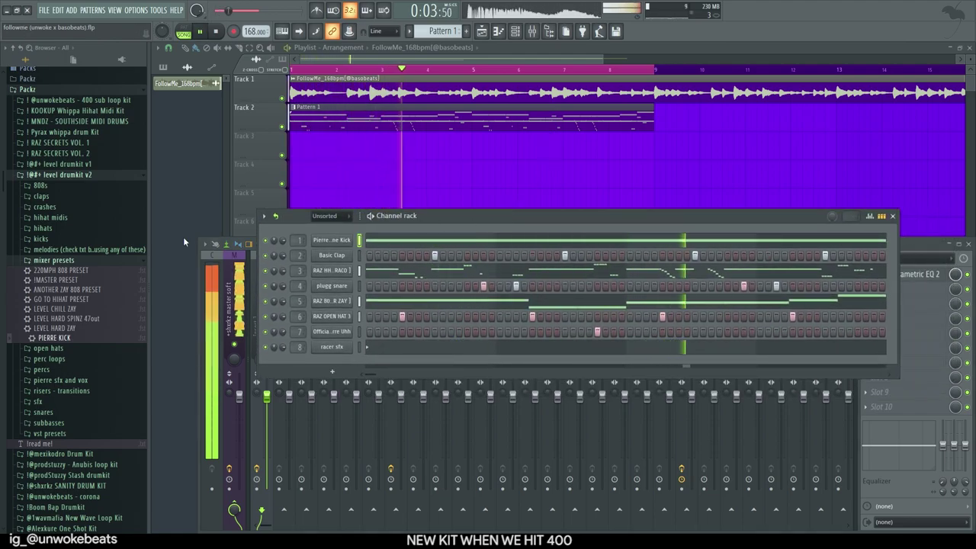
Find another effect sound in the level drumkit v2's pierre sfx and vox folder while the beat plays.
left_click(98, 259)
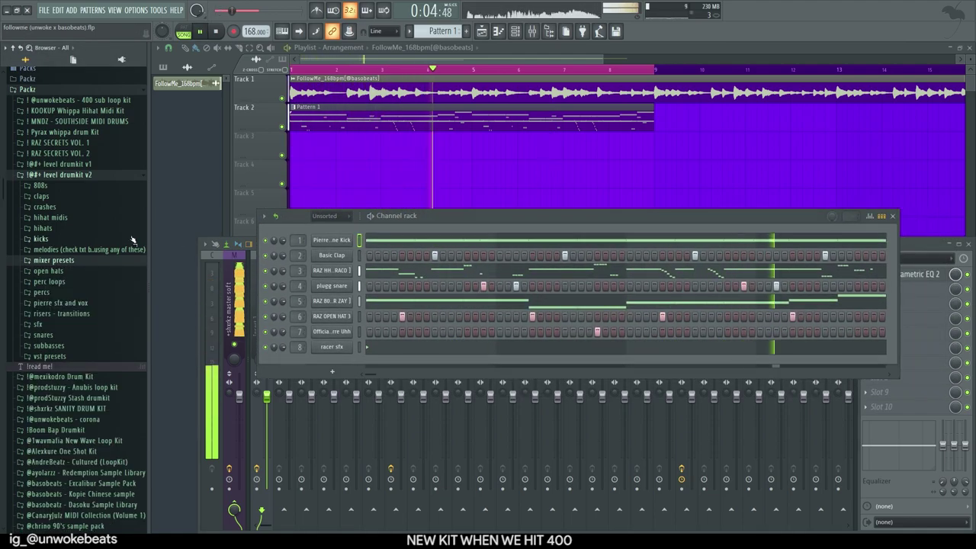
left_click(71, 325)
left_click(74, 324)
left_click(75, 316)
left_click(75, 314)
left_click(76, 303)
scroll(81, 320, "down", 5)
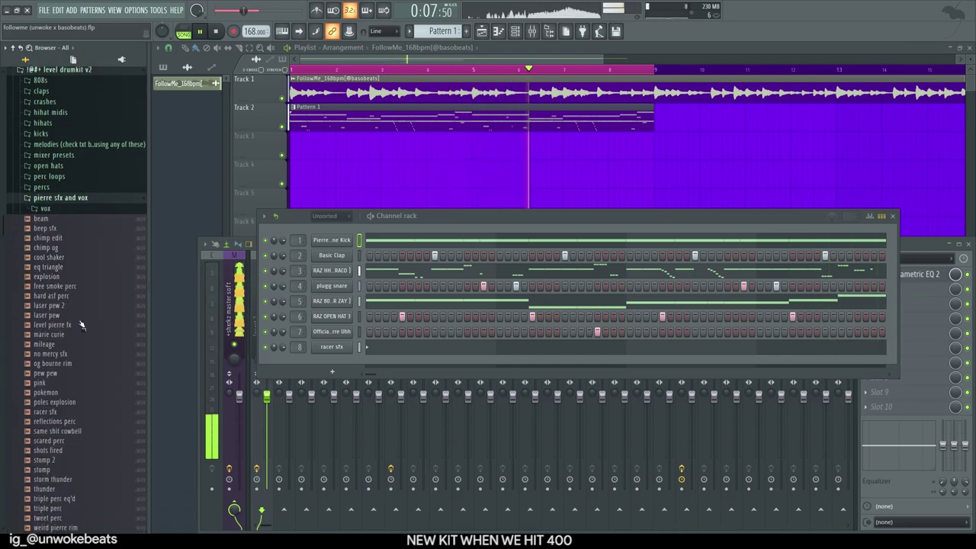
key("space")
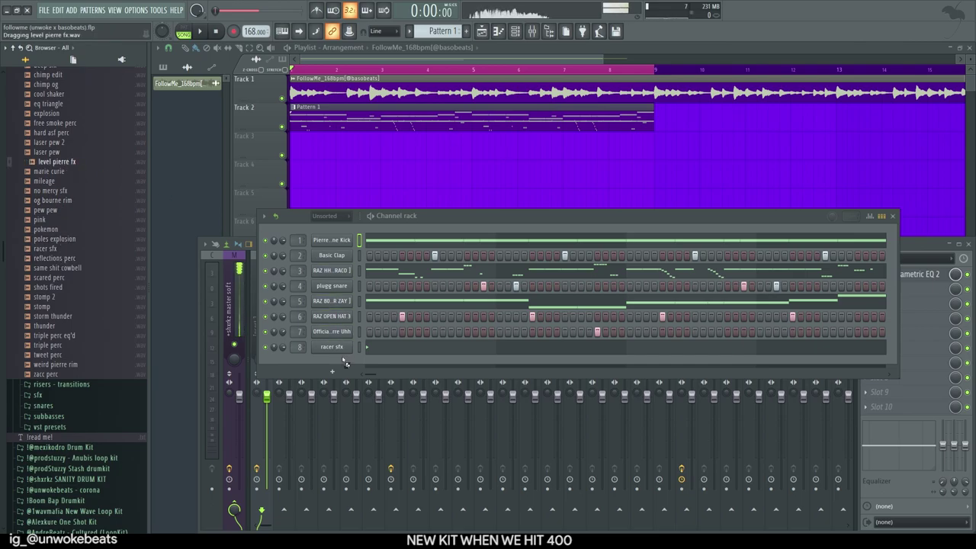
Add level pierre fx as a new channel on mixer insert 9 and turn off its loop points.
left_click_drag(346, 360, 344, 362)
left_click(339, 363)
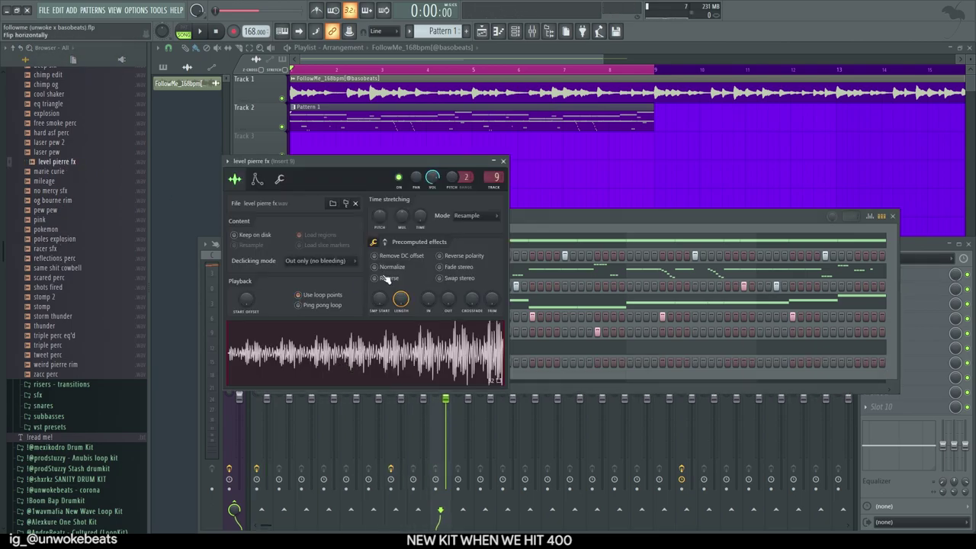
left_click(502, 161)
Place two level pierre fx hits on C5 late in bar 4, the second one just before bar 5.
left_click(346, 363)
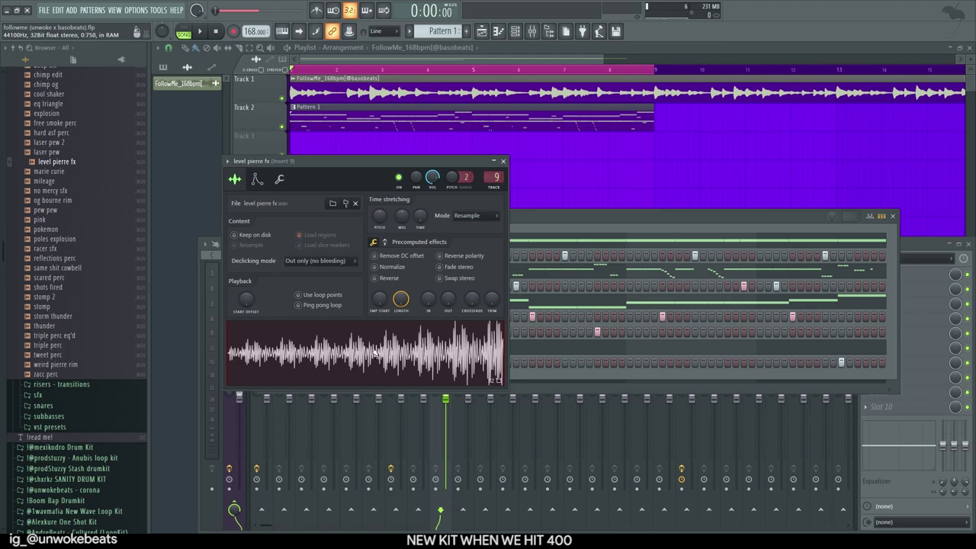
left_click(502, 161)
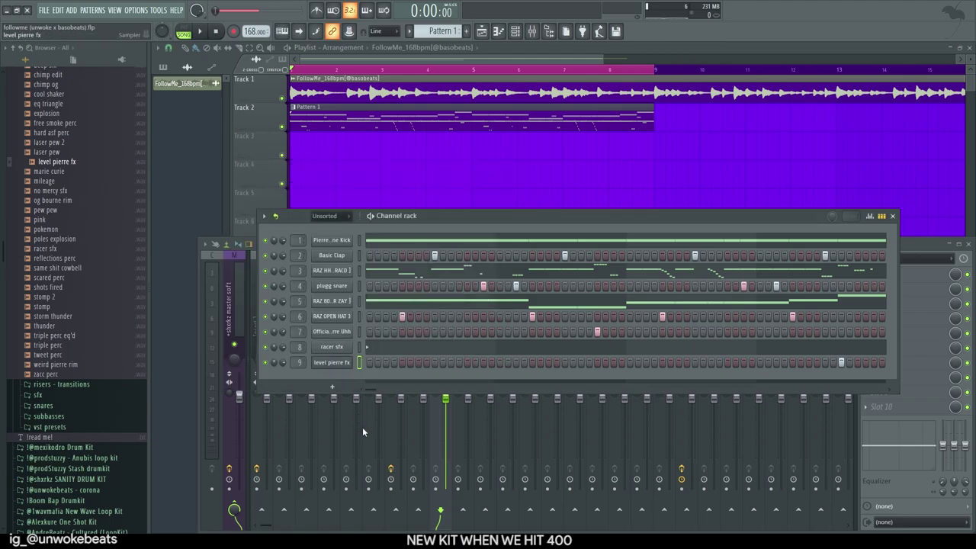
left_click(349, 364)
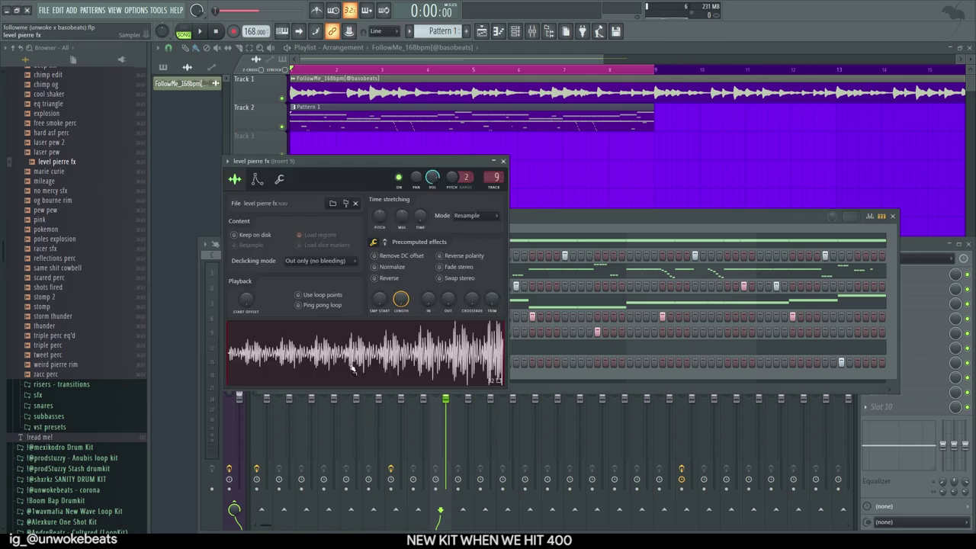
left_click(582, 369)
key("F7")
scroll(445, 278, "up", 6)
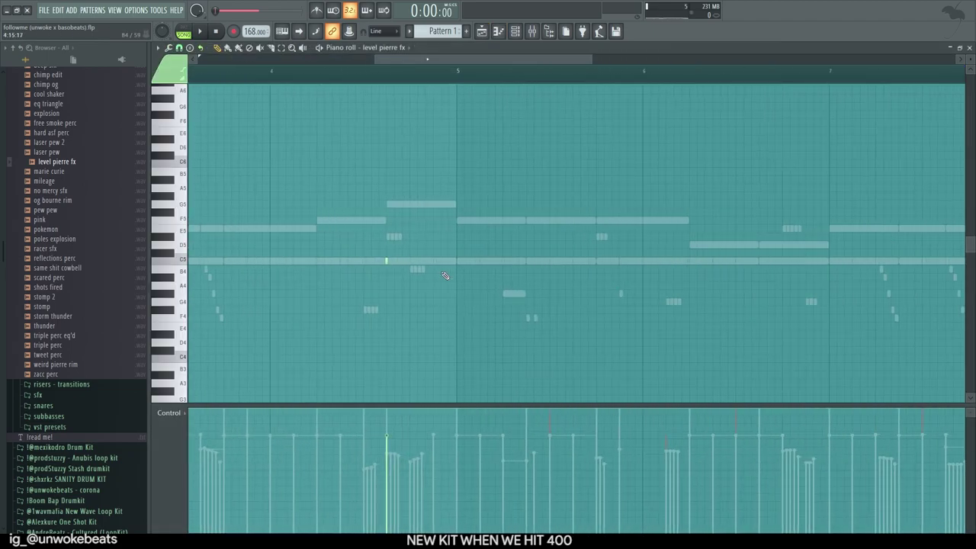
left_click(480, 262)
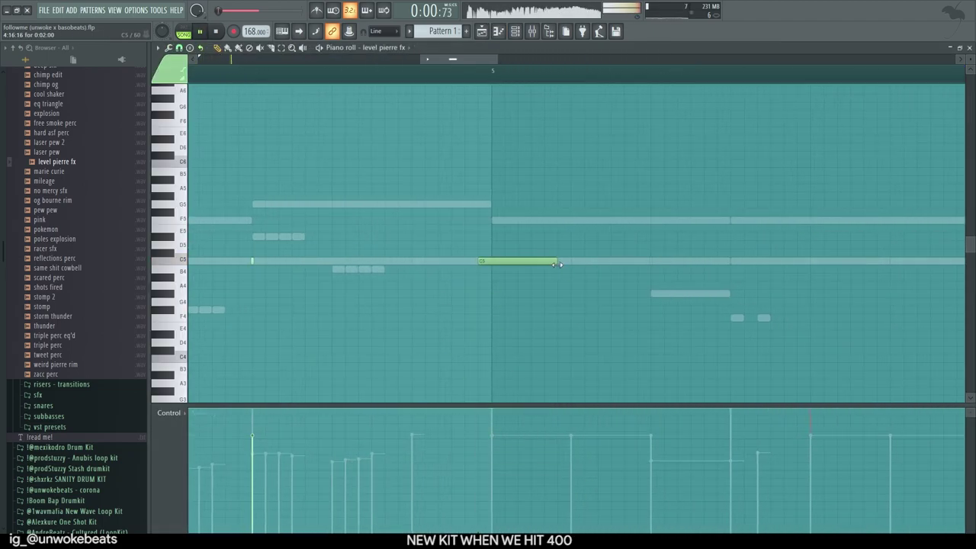
Duplicate bars 1 to 4 of the level pierre fx notes into bars 5 to 8, and return to the playlist.
scroll(382, 265, "down", 5)
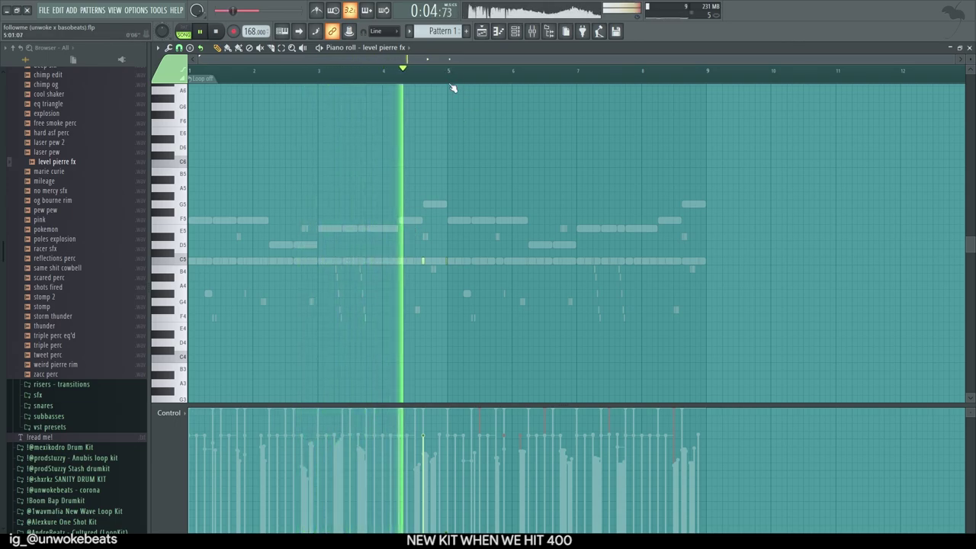
left_click_drag(445, 72, 191, 72)
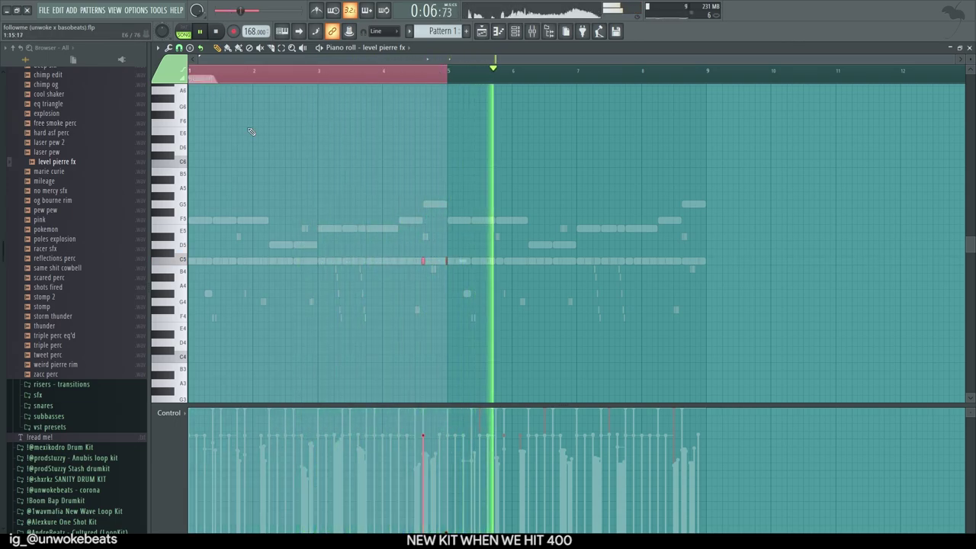
key("ctrl+b")
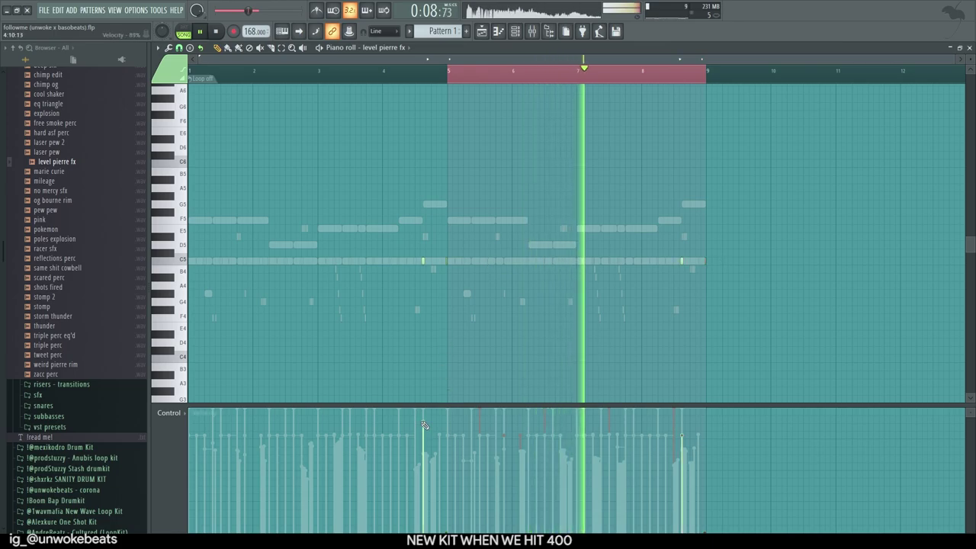
left_click(970, 48)
left_click(502, 162)
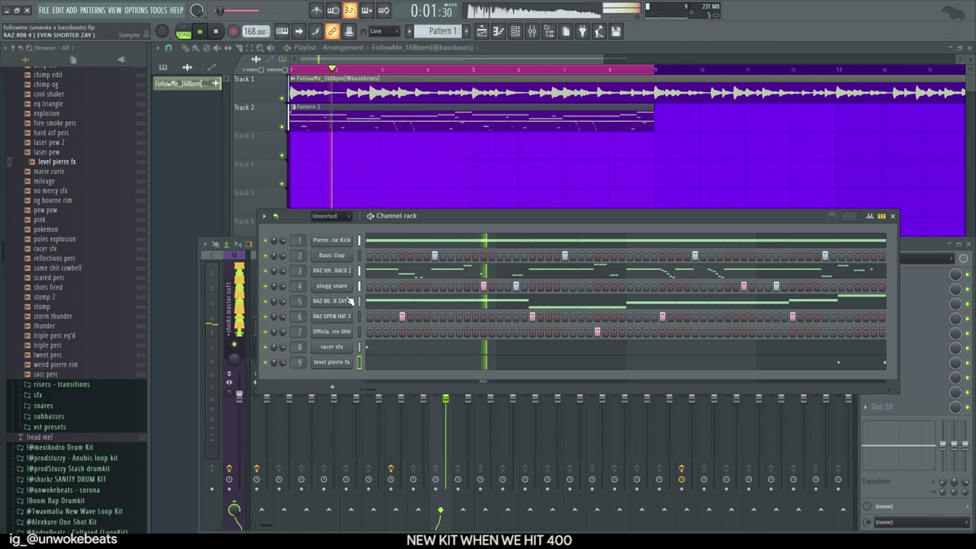
Solo the Basic Clap's mixer insert during playback to hear the clap on its own.
left_click(244, 313)
left_click(264, 318)
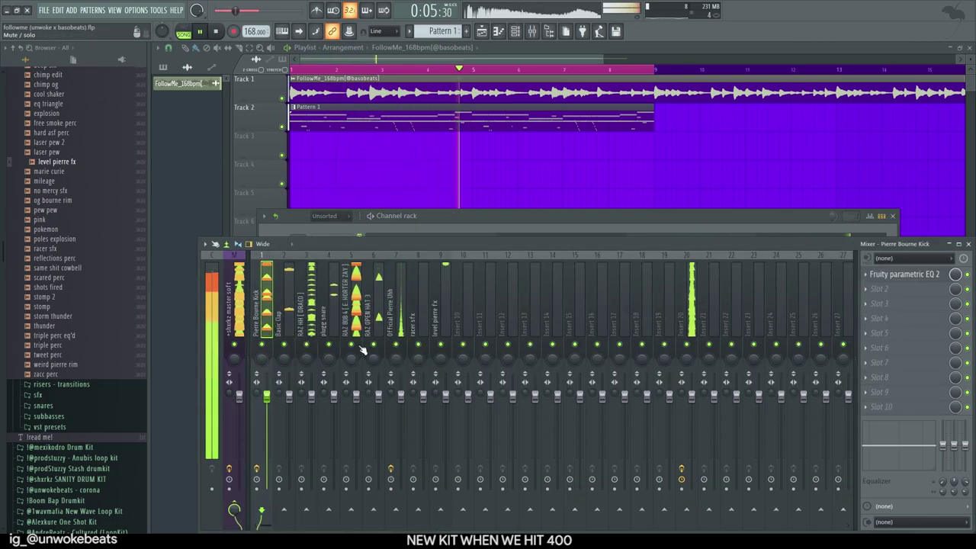
right_click(283, 346)
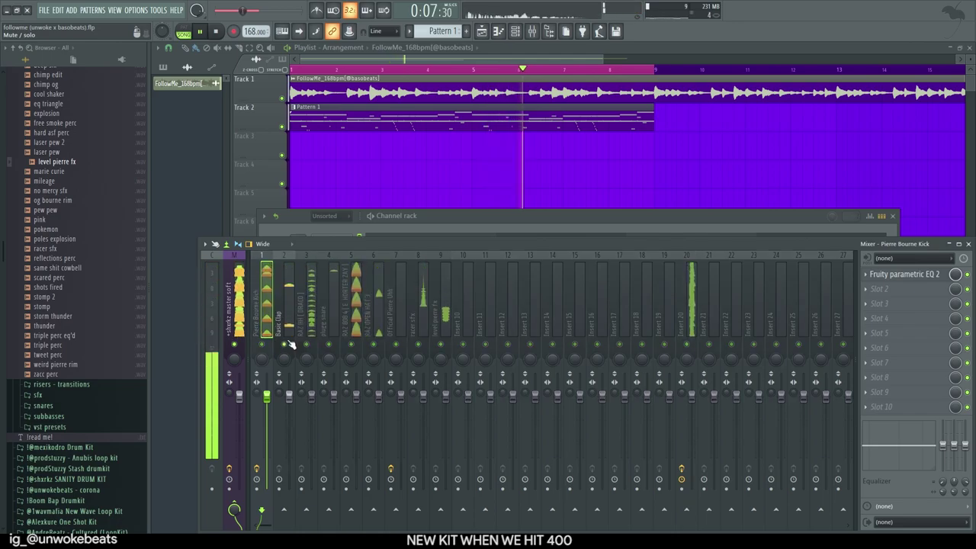
key("space")
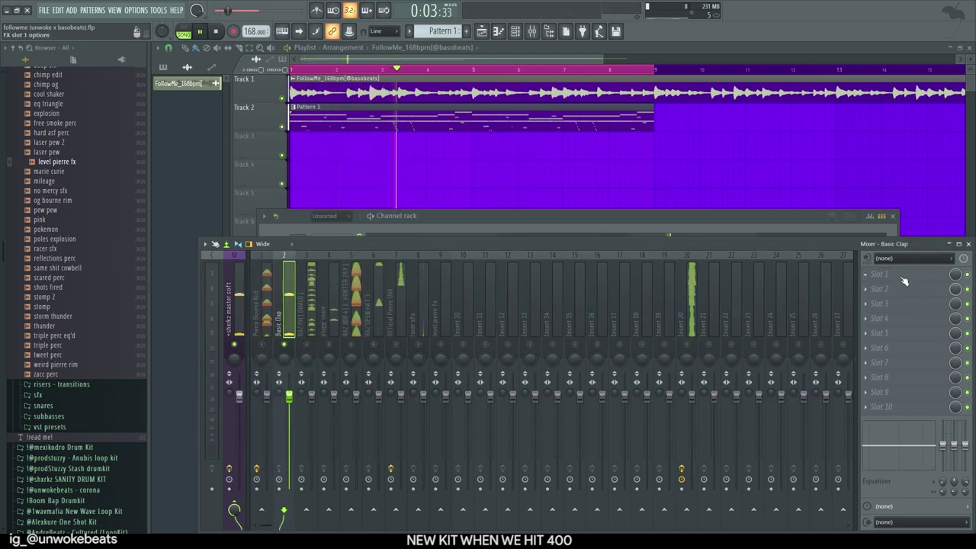
scroll(106, 232, "down", 5)
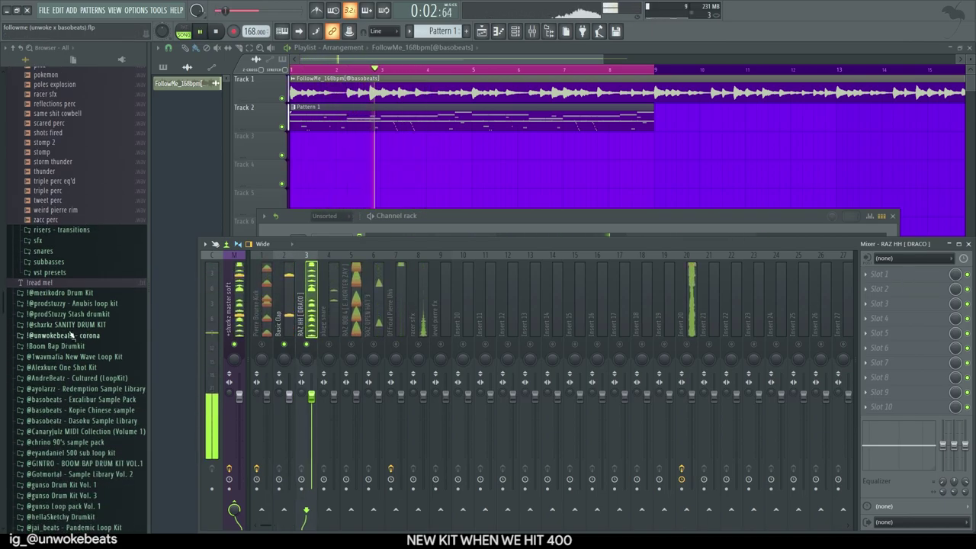
left_click(79, 313)
left_click(60, 292)
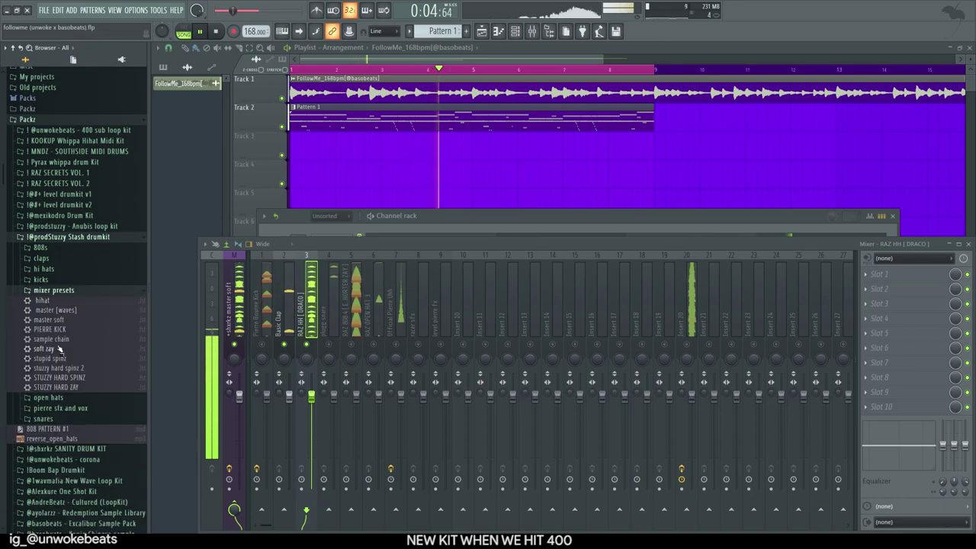
left_click_drag(311, 314, 317, 421)
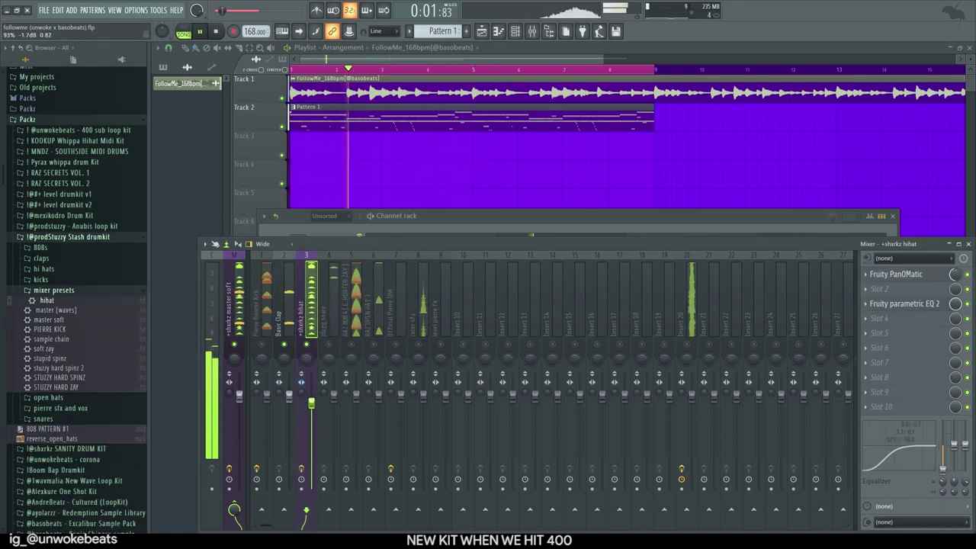
Lower the mixer volumes of the plugg snare and Official Pierre Uhh inserts.
left_click(336, 400)
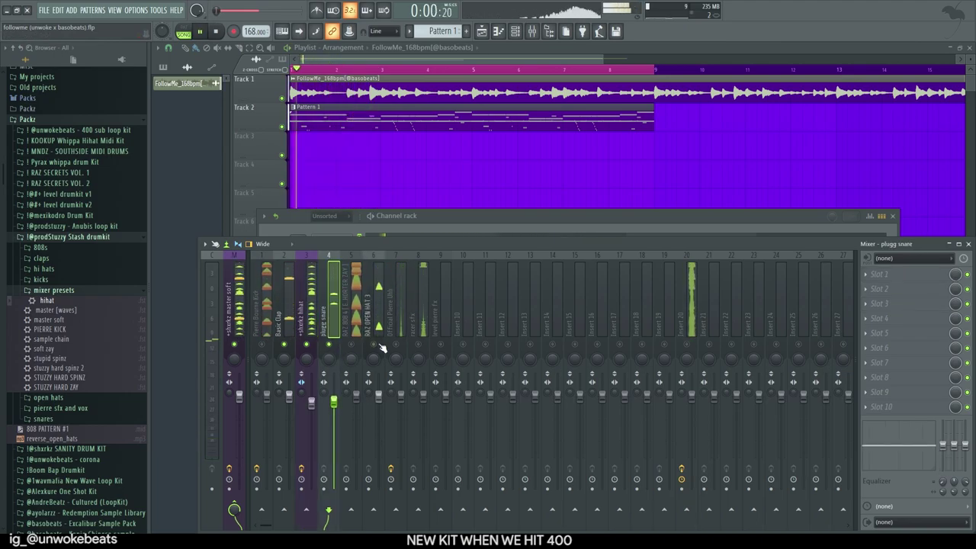
left_click(402, 400)
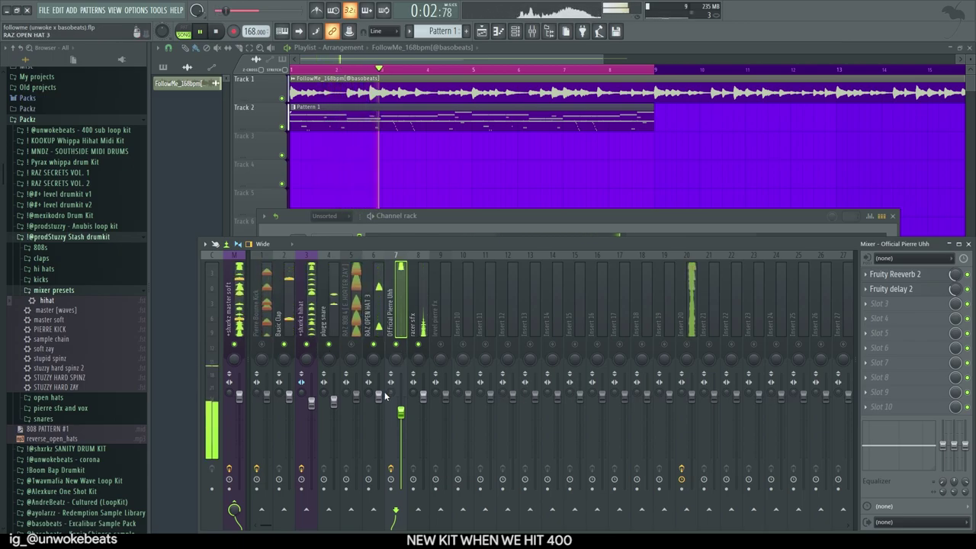
Load Fruity parametric EQ 2 on the RAZ 808 4 insert and adjust the 808's low end with the peaking band 3.
left_click(359, 313)
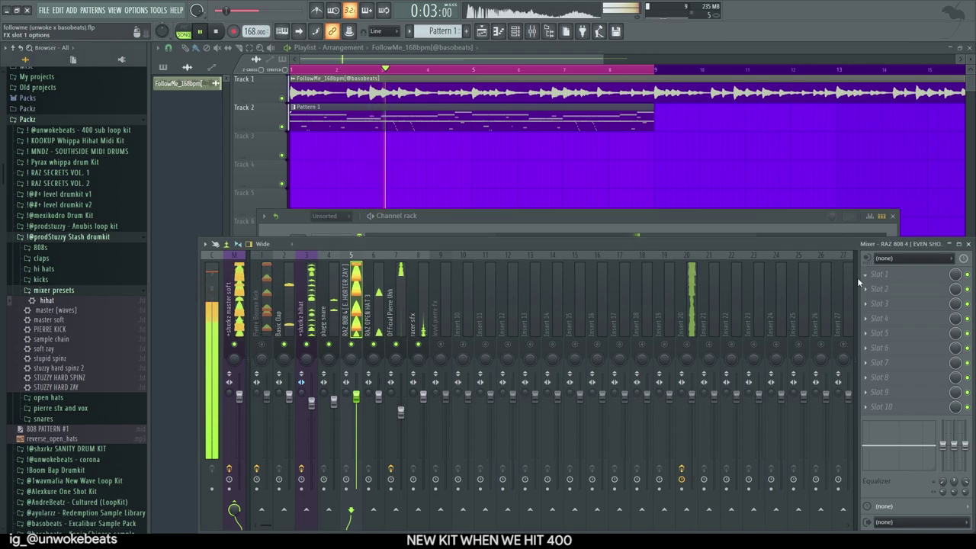
left_click(748, 370)
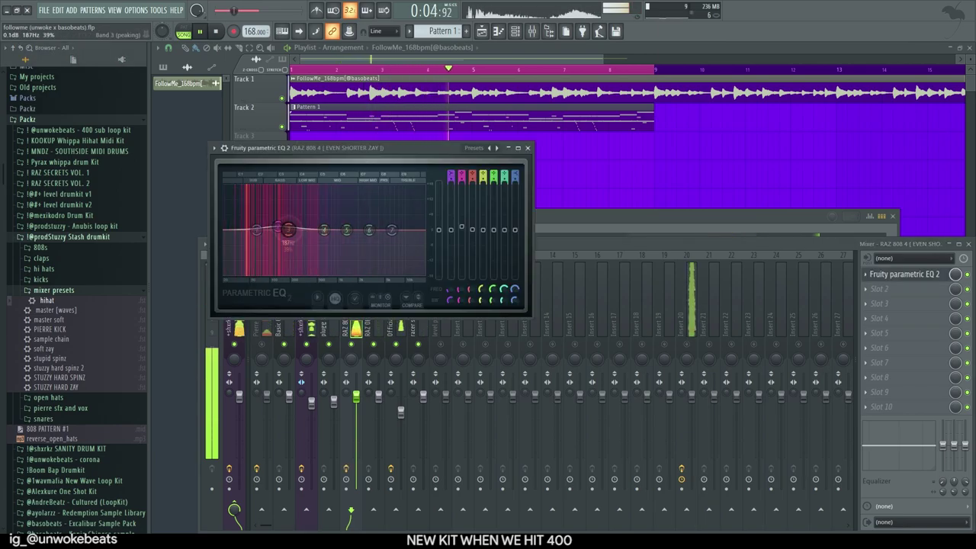
left_click_drag(324, 229, 280, 228)
left_click(528, 147)
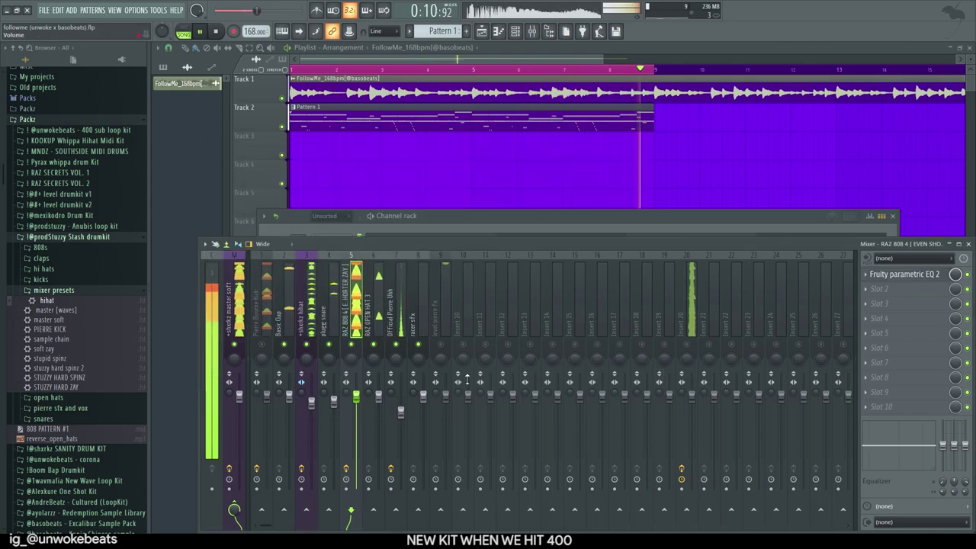
Lower the Pierre Bourne Kick's mixer volume slightly and check the FollowMe sample's channel settings on insert 20.
left_click_drag(266, 396, 266, 412)
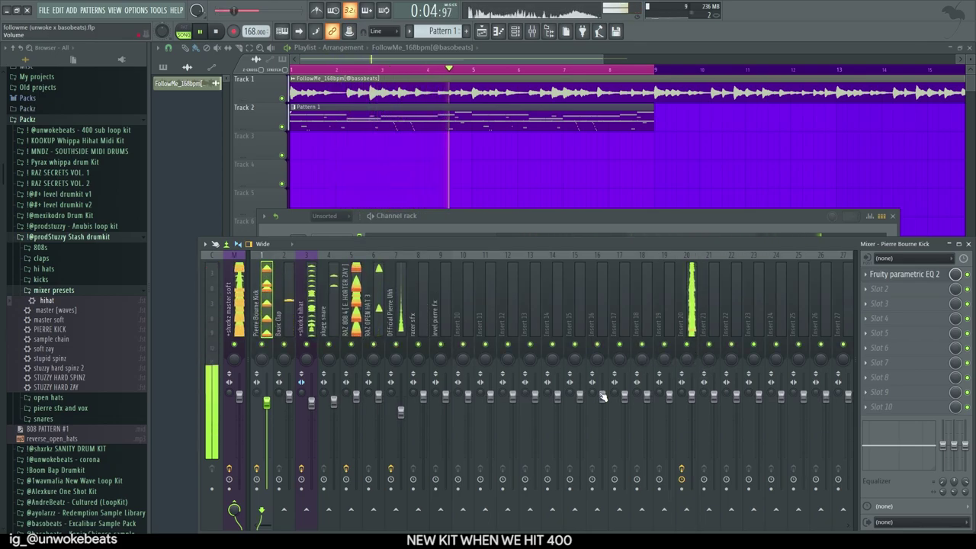
left_click(691, 313)
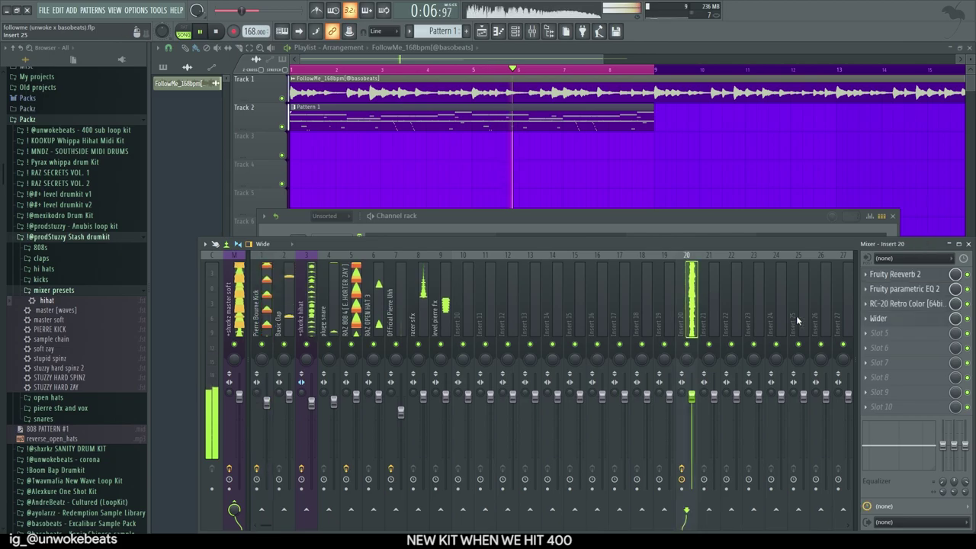
double_click(427, 92)
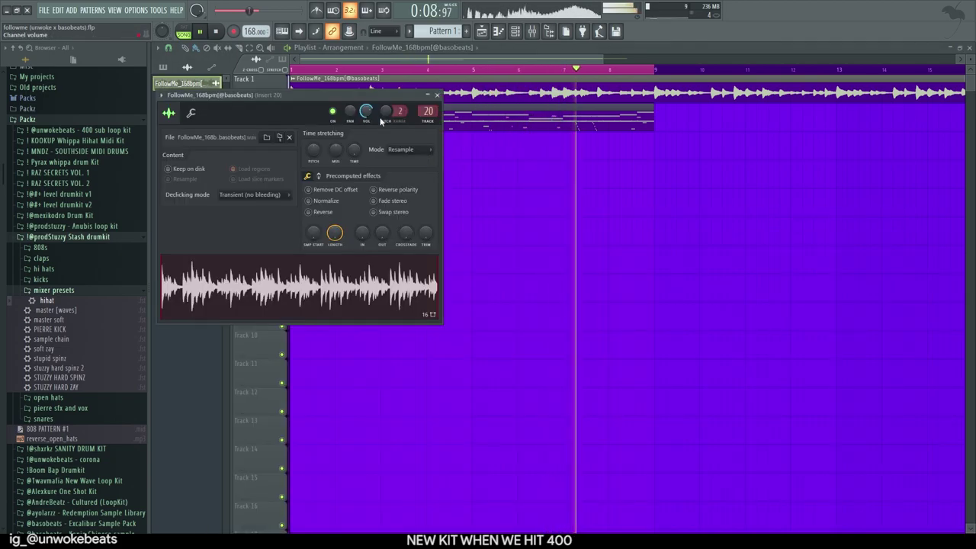
left_click(436, 95)
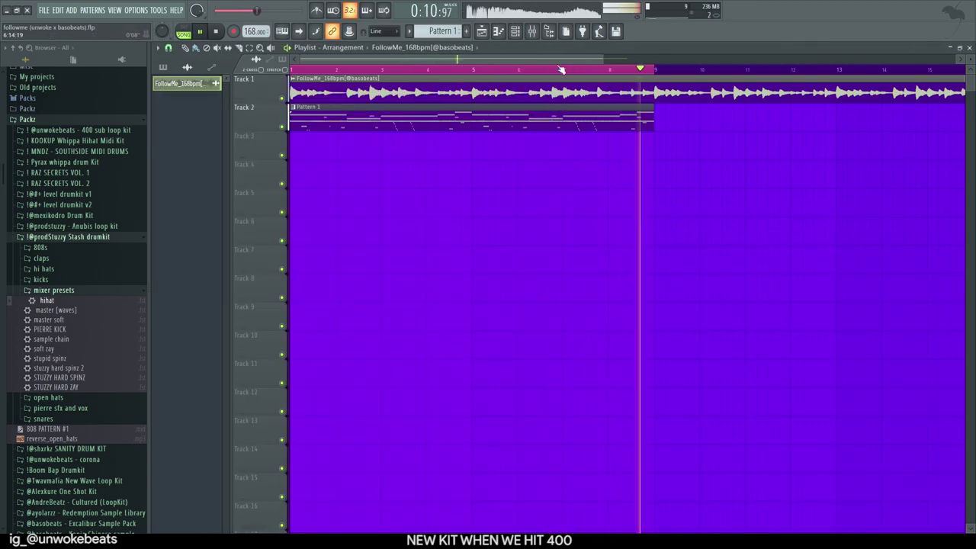
key("F9")
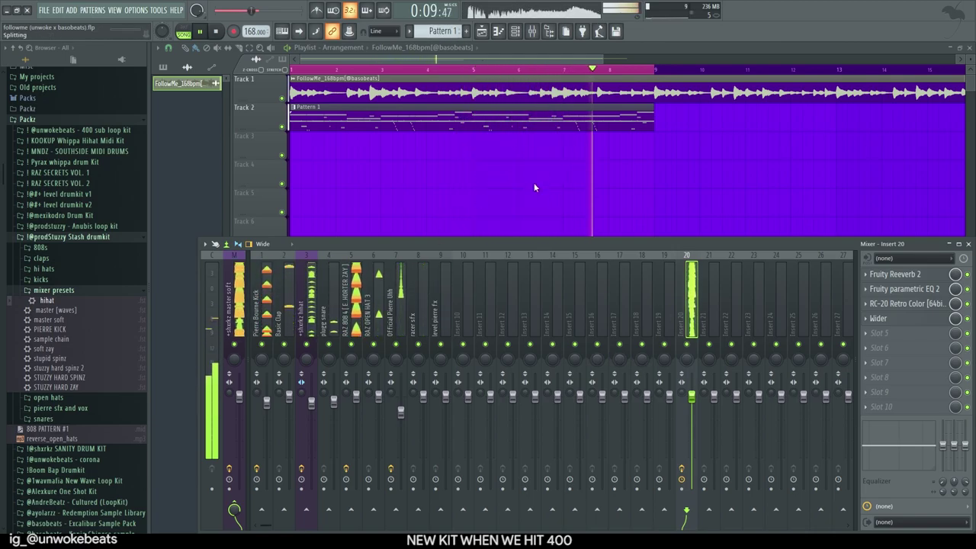
Split Pattern 1 by channel, and remove the remaining pattern clip and the time selection from the playlist.
key("space")
key("F9")
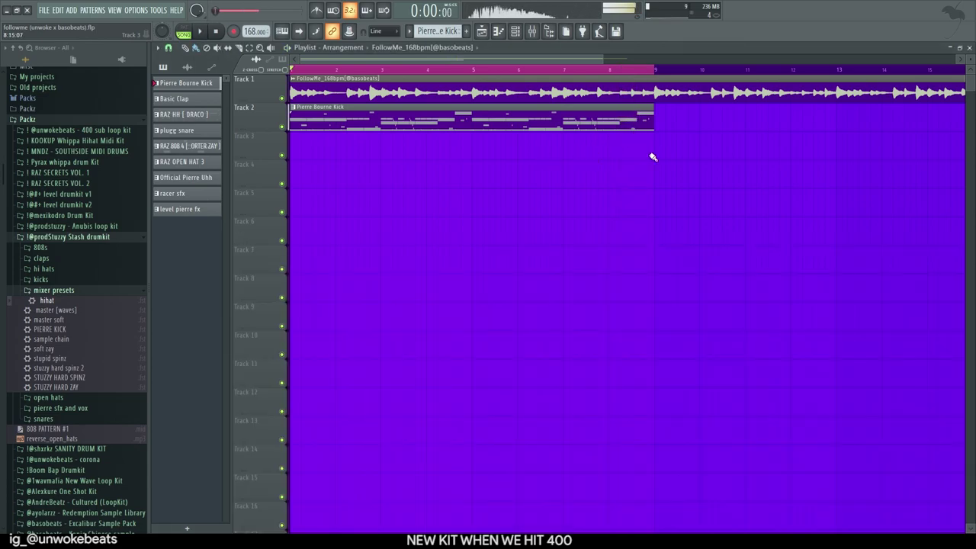
right_click(624, 121)
left_click(350, 69)
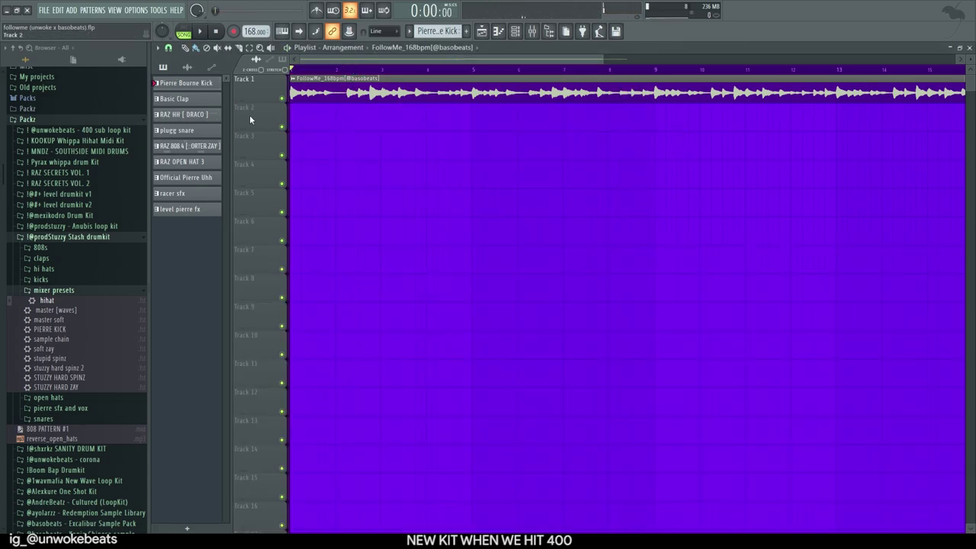
Lay out the nine split patterns on separate named playlist tracks, with RAZ 808 4 directly below Pierre Bourne Kick.
scroll(253, 113, "up", 2)
mouse_move(187, 139)
left_mouse_down()
mouse_move(192, 87)
mouse_move(188, 207)
mouse_move(296, 118)
left_mouse_up()
left_click_drag(625, 177, 730, 179)
left_click_drag(512, 233, 741, 233)
left_click_drag(624, 290, 738, 290)
left_click_drag(569, 319, 737, 319)
scroll(610, 366, "down", 3)
left_click_drag(449, 404, 318, 132)
key("space")
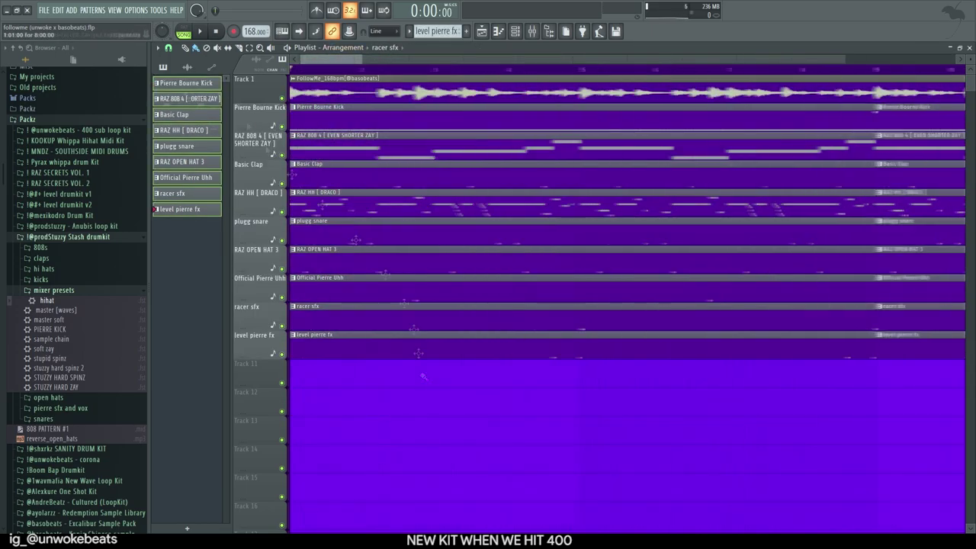
Remove the Pierre Bourne Kick clip before the next section and select the other pattern clips' ending there.
key("F9")
key("F9")
scroll(381, 202, "up", 1)
left_click_drag(479, 204, 444, 204)
right_click(503, 120)
scroll(366, 194, "down", 5)
scroll(387, 200, "up", 5)
left_click_drag(371, 162, 372, 356)
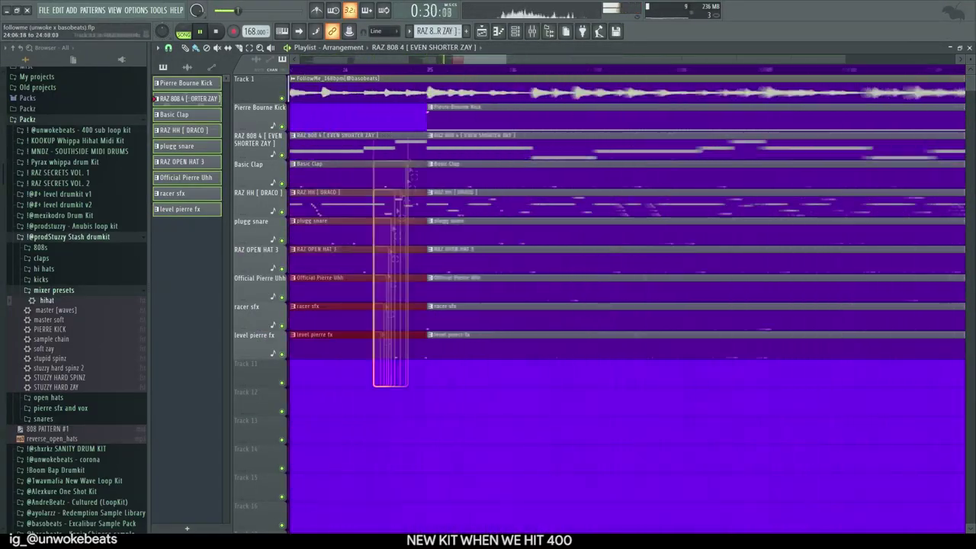
Trim the start of all pattern clips after bar 49 so they begin at bar 51.
scroll(371, 372, "down", 3)
scroll(488, 244, "up", 3)
left_click_drag(503, 114, 807, 347)
left_click_drag(490, 133, 582, 132)
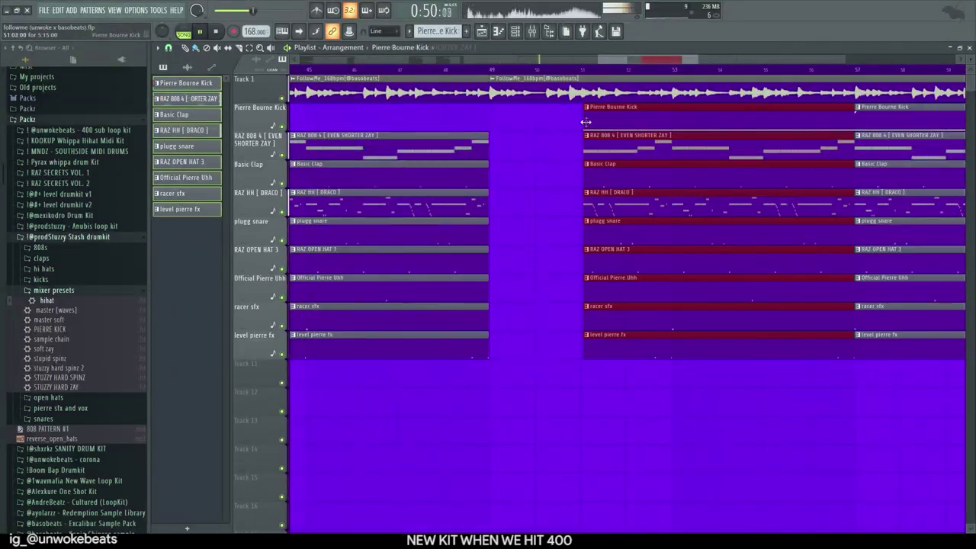
left_click(560, 122, "ctrl")
Extend the RAZ HH and Official Pierre Uhh clips so they enter before the other drums after the break.
scroll(560, 153, "up", 3)
left_click_drag(606, 176, 500, 177)
left_click_drag(606, 206, 579, 209)
left_click_drag(501, 177, 606, 177)
left_click_drag(605, 290, 500, 290)
Select the second half of the arrangement, including the FollowMe sample, and duplicate it directly after itself.
scroll(489, 183, "down", 2)
scroll(411, 114, "up", 4)
scroll(657, 287, "down", 3)
scroll(658, 288, "down", 3)
left_click(728, 70)
scroll(575, 188, "up", 4)
scroll(574, 188, "down", 3)
left_click(644, 69)
scroll(760, 229, "down", 2)
key("ctrl+b")
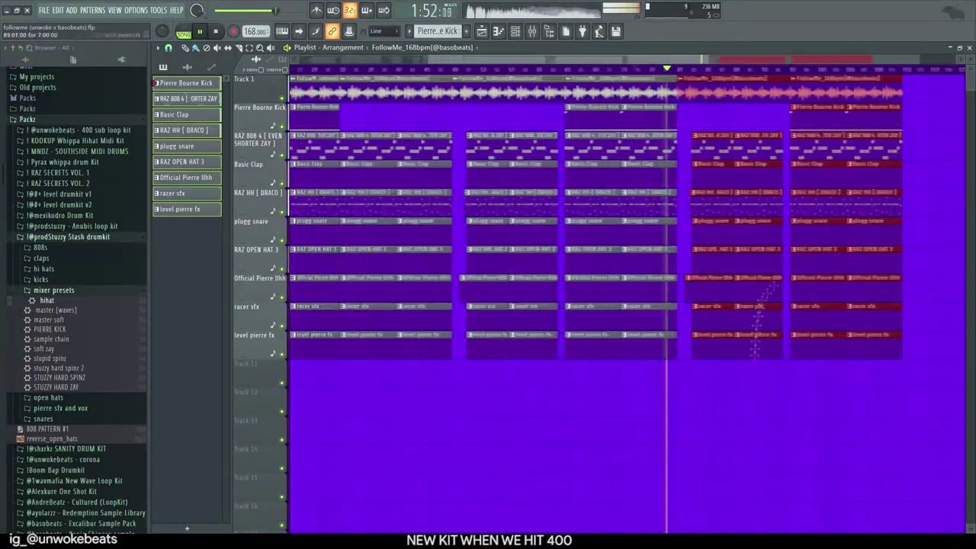
Clear the pattern clips from the final section so only the FollowMe sample continues.
scroll(721, 61, "up", 4)
scroll(721, 229, "down", 5)
left_click_drag(915, 414, 797, 102, "ctrl")
scroll(488, 228, "up", 4)
Create an automation clip for the master track's volume.
key("F9")
right_click(239, 396)
left_click(260, 428)
key("F9")
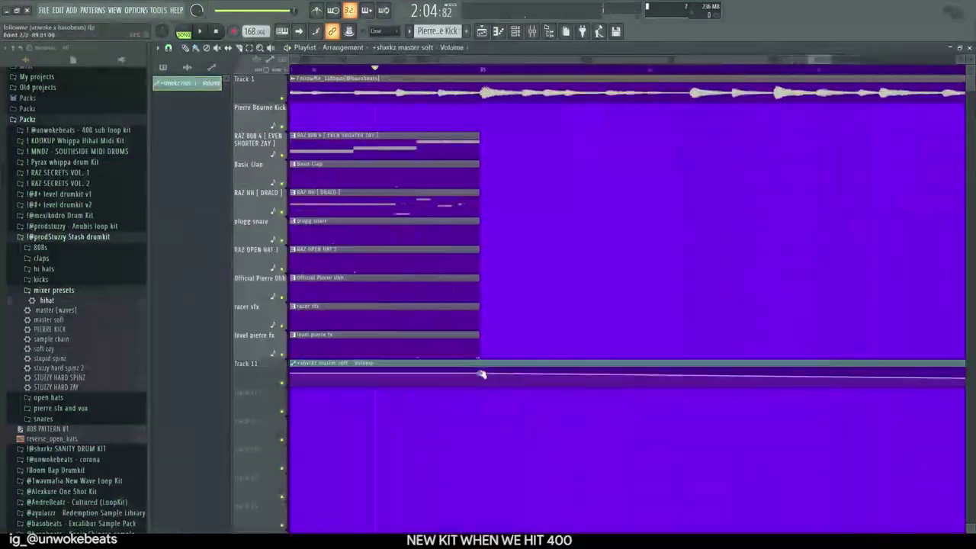
Add a point where the drums end to start the master volume fade-out, and move the automation clip to Track 13.
right_click(481, 374)
scroll(488, 267, "up", 4)
key("space")
left_click_drag(357, 362, 357, 420)
scroll(81, 262, "down", 5)
scroll(81, 263, "up", 3)
left_click_drag(47, 373, 298, 402)
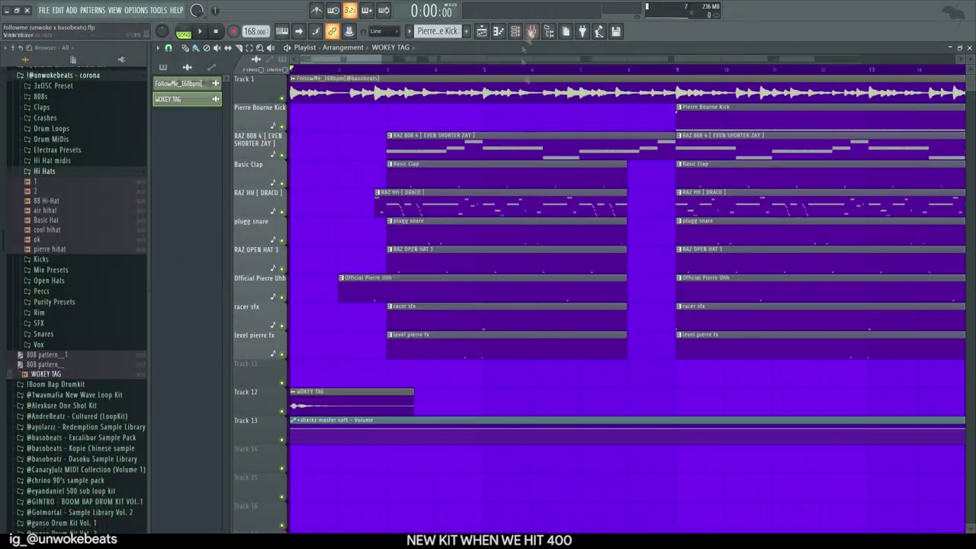
Check the selected mixer insert's first two effect slots and the WOKEY TAG sample's channel settings.
key("F9")
left_click(897, 275)
left_click(897, 289)
key("space")
key("F9")
double_click(324, 392)
left_click(529, 187)
left_click(81, 437)
left_click(41, 293)
left_click_drag(74, 304, 299, 488)
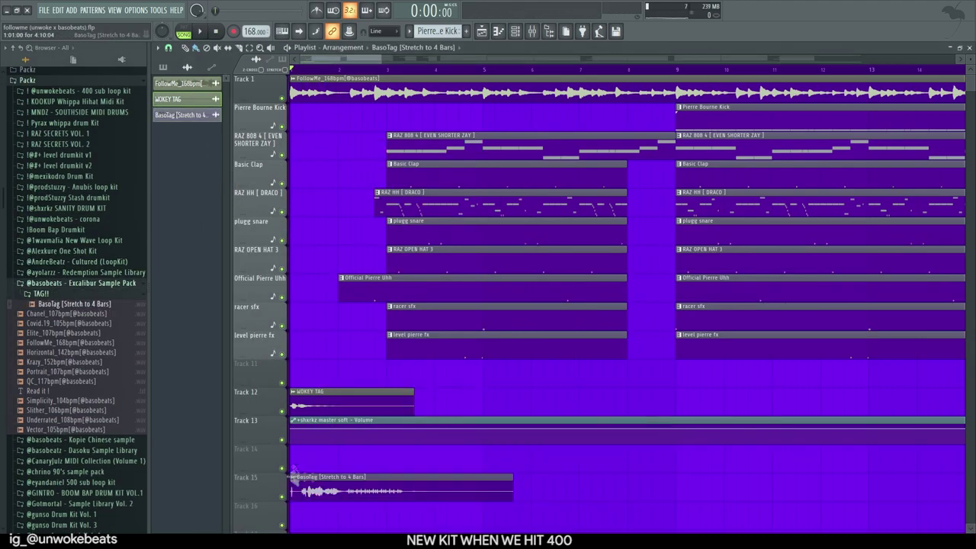
Trim the BasoTag clip to one bar starting at bar 2 and delete the leftover piece before it.
scroll(496, 490, "up", 3)
double_click(327, 477)
left_click(436, 96)
left_click_drag(802, 490, 417, 490)
mouse_move(390, 495)
left_mouse_down()
mouse_move(575, 501)
mouse_move(482, 501)
left_mouse_up()
right_click(359, 492)
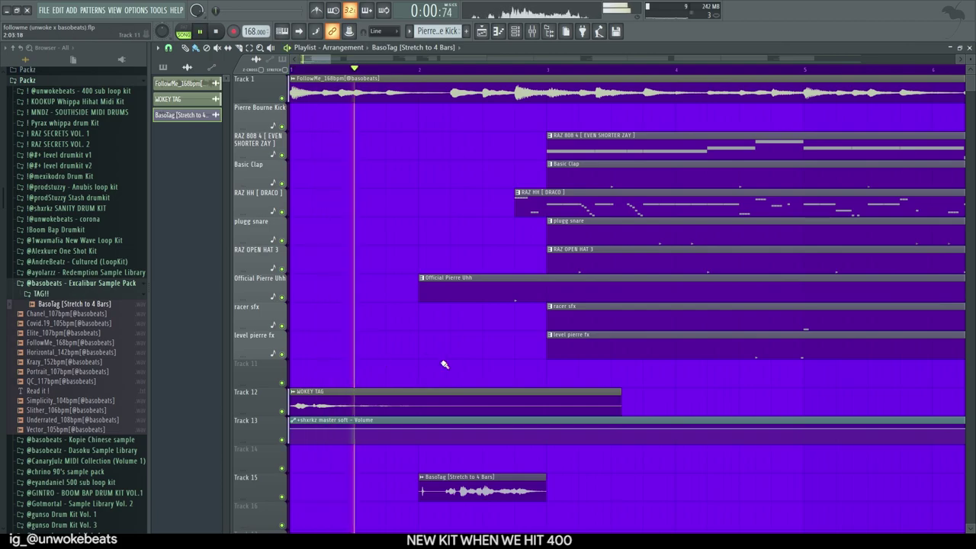
Move the BasoTag clip from Track 15 to Track 12, starting at bar 2 over the WOKEY TAG clip.
scroll(445, 363, "down", 5)
scroll(318, 349, "up", 5)
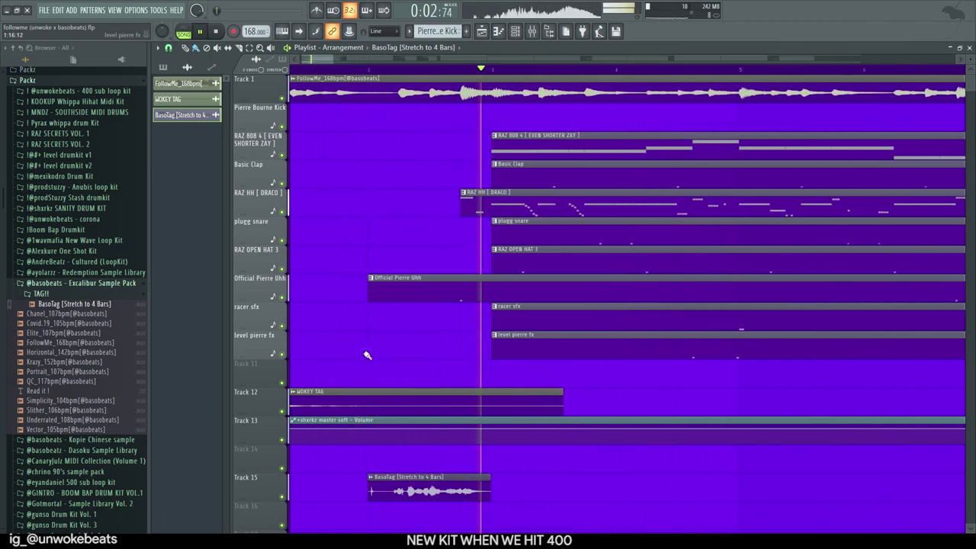
scroll(360, 385, "down", 6)
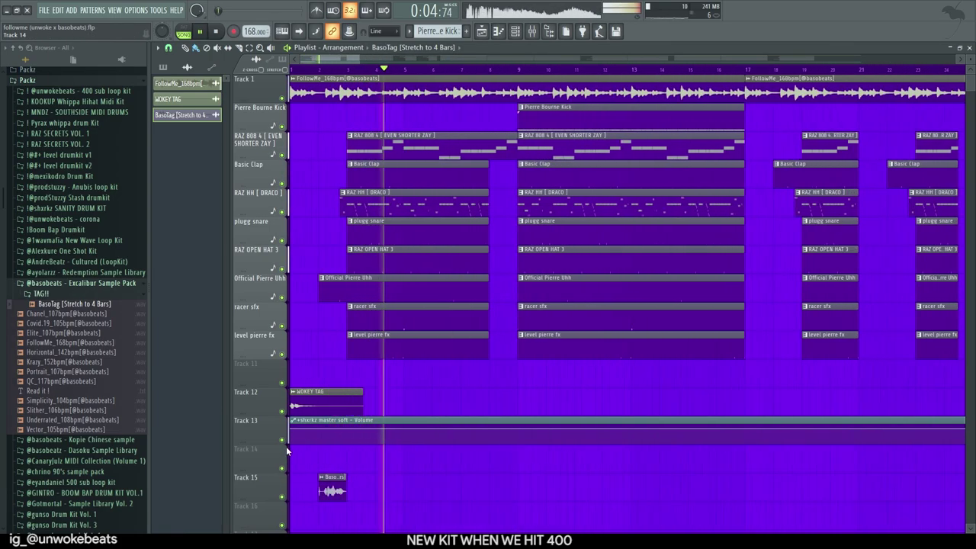
scroll(305, 466, "up", 6)
left_click_drag(469, 500, 464, 410)
scroll(401, 401, "down", 6)
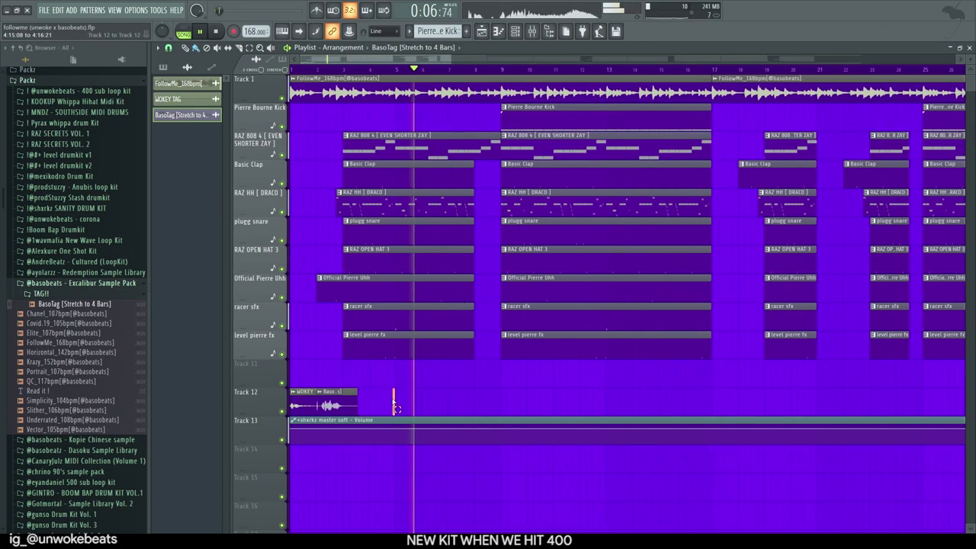
Duplicate the WOKEY TAG and BasoTag clips on Track 12 so the copies start at bar 49.
scroll(397, 402, "down", 6)
left_click(458, 401)
mouse_move(458, 402)
left_mouse_down()
mouse_move(588, 402)
mouse_move(409, 409)
mouse_move(442, 408)
left_mouse_up()
scroll(584, 404, "up", 8)
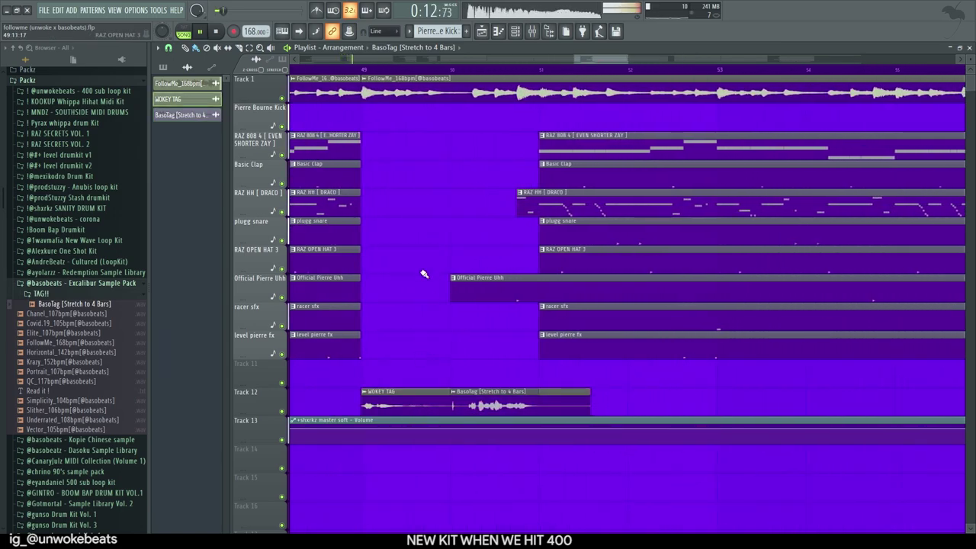
scroll(424, 268, "down", 8)
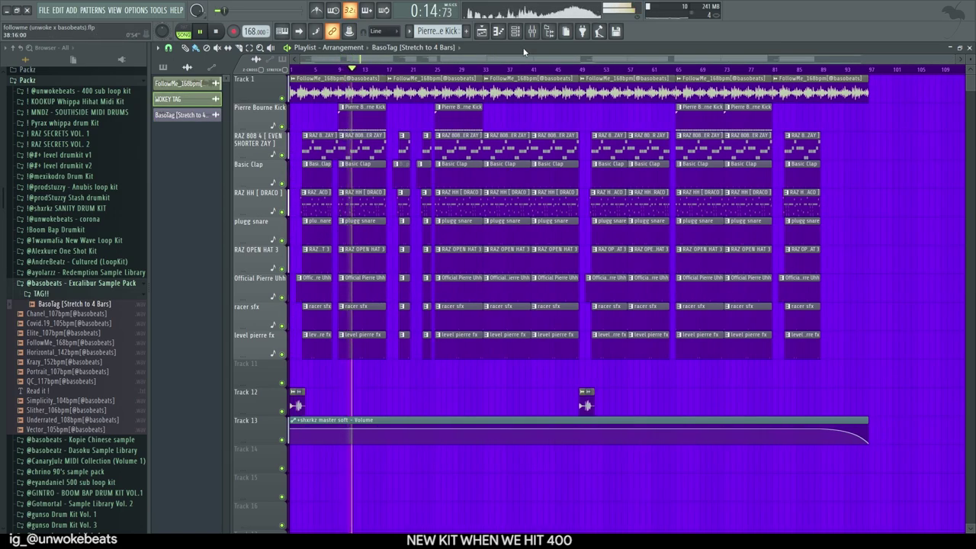
left_click(71, 285)
key("space")
left_click(77, 165)
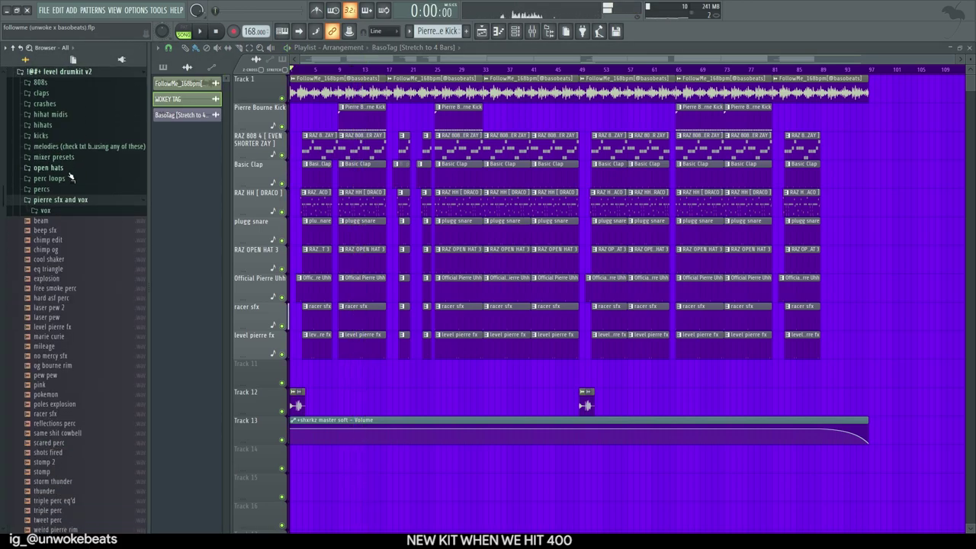
left_click(70, 199)
scroll(99, 236, "up", 3)
left_click(81, 393)
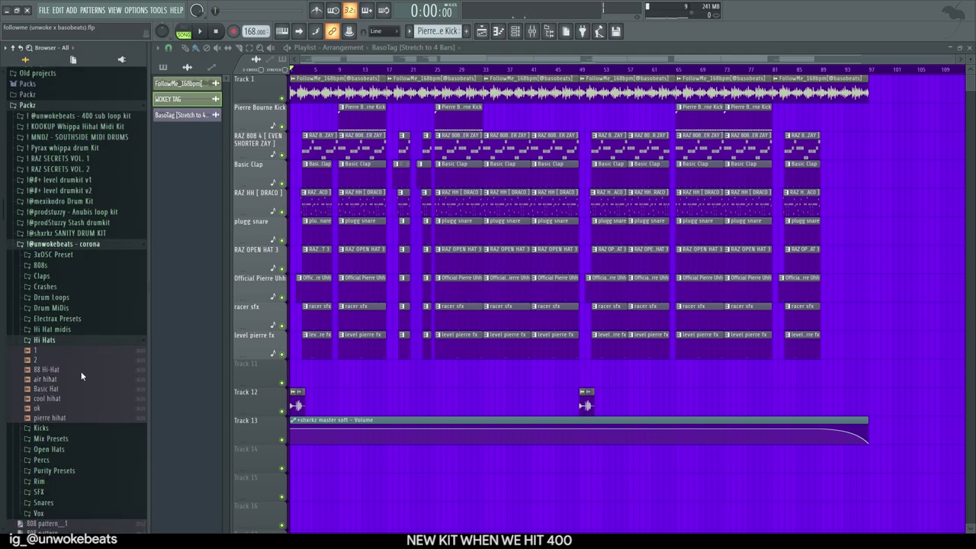
scroll(80, 371, "down", 2)
left_click(73, 403)
scroll(63, 374, "down", 3)
left_click(58, 345)
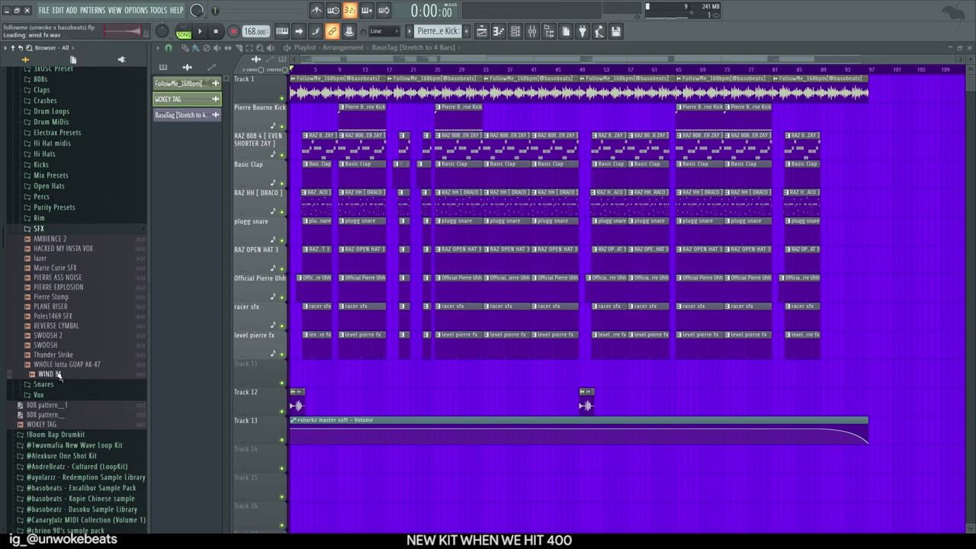
Place the WIND FX sample on Track 12 so that it ends exactly at bar 9.
left_click_drag(60, 375, 359, 398)
scroll(328, 389, "up", 5)
left_click_drag(523, 402, 554, 401)
scroll(496, 414, "up", 8)
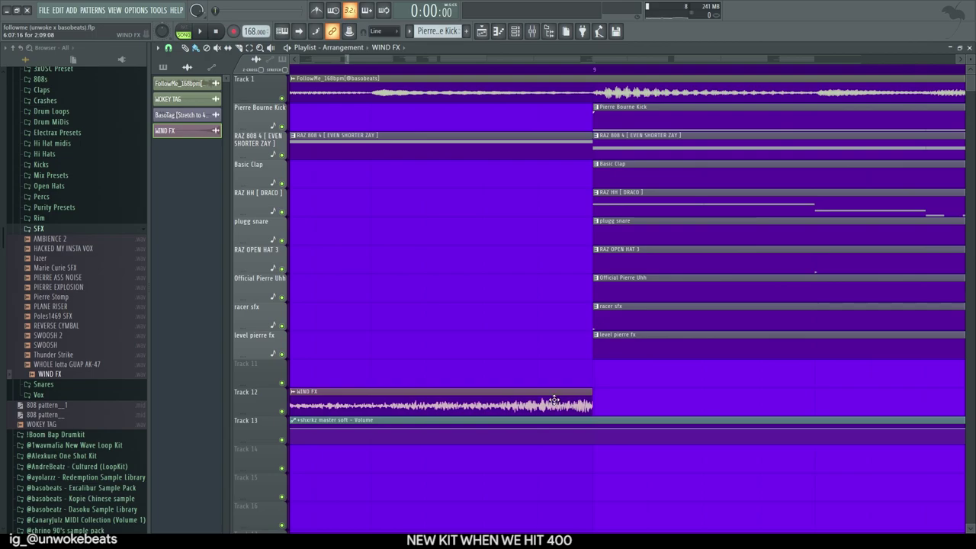
Check the WIND FX channel settings and play the transition into bar 9.
double_click(548, 402)
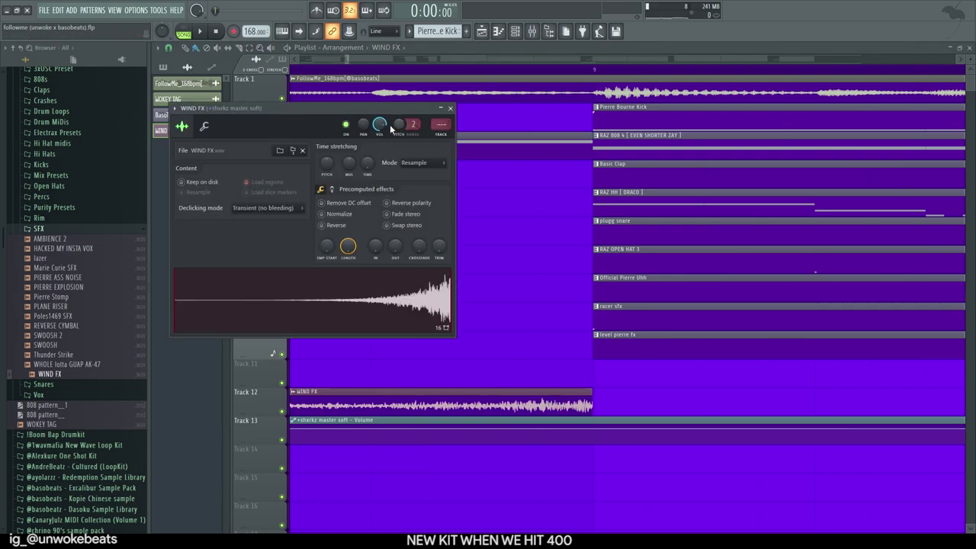
left_click(451, 110)
left_click(349, 70)
key("space")
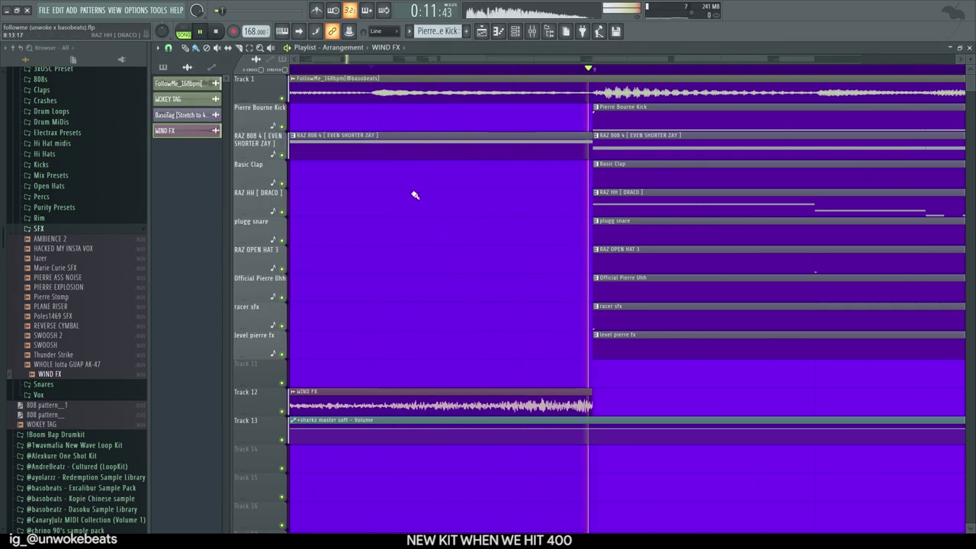
key("space")
Copy the WIND FX clip along Track 12 so that the copy ends at bar 25.
scroll(366, 166, "down", 5)
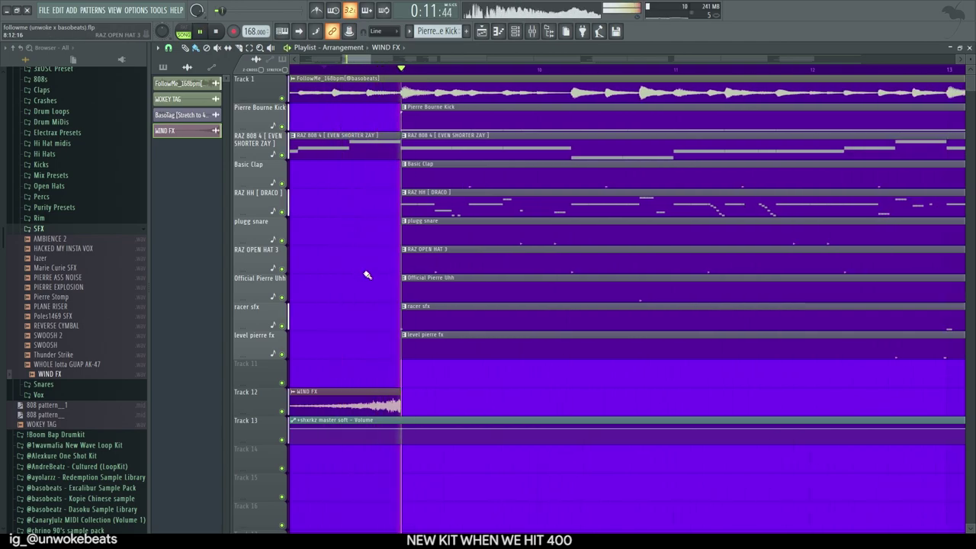
scroll(370, 298, "down", 8)
left_click_drag(330, 403, 435, 404)
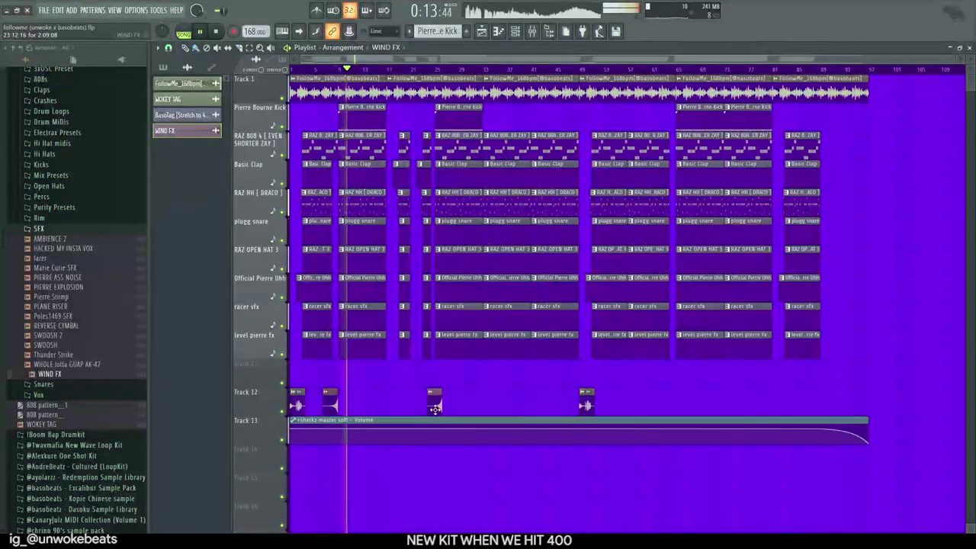
key("space")
scroll(434, 404, "up", 8)
left_click_drag(522, 407, 357, 409)
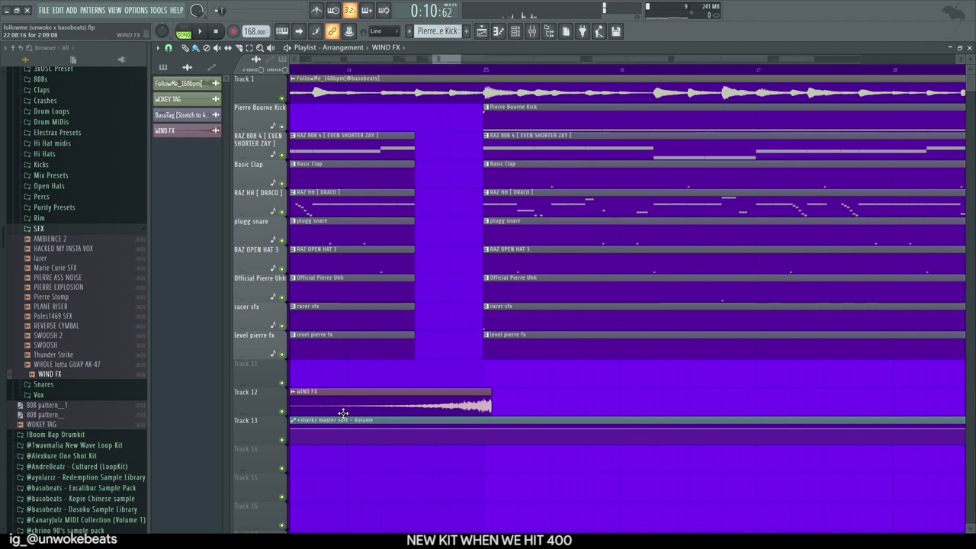
Add two more WIND FX copies on Track 12, ending at bar 65 and bar 83.
scroll(404, 363, "down", 8)
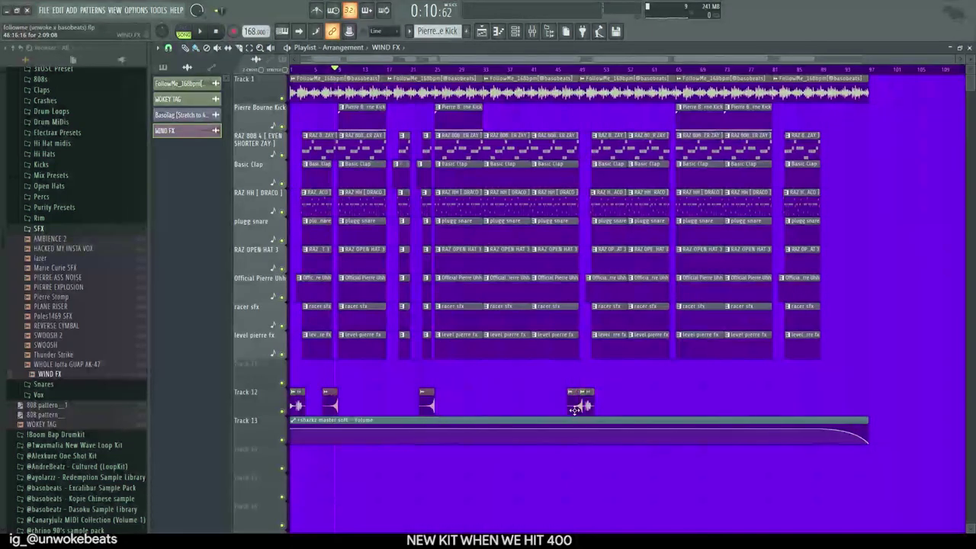
scroll(676, 402, "up", 8)
left_click_drag(653, 401, 629, 411)
scroll(645, 375, "down", 4)
scroll(647, 375, "down", 6)
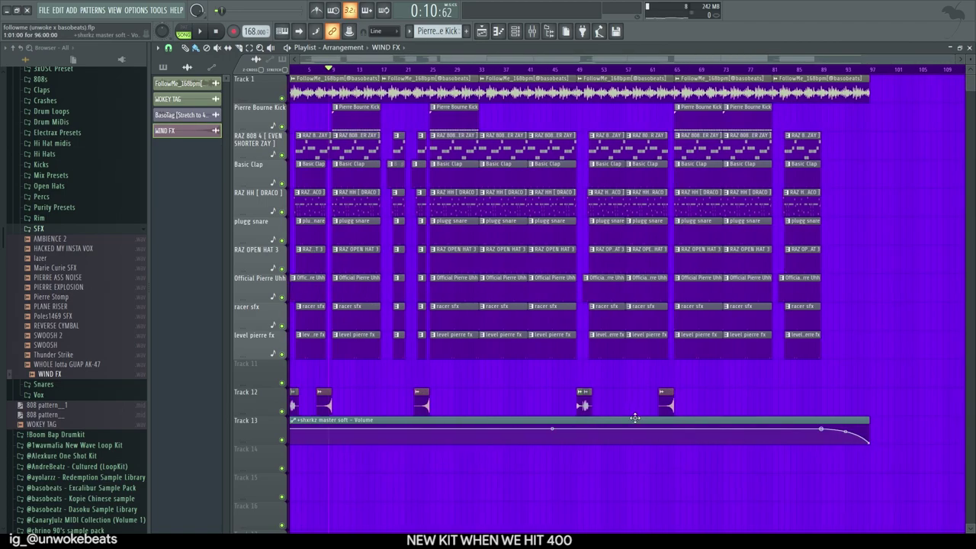
scroll(777, 407, "up", 6)
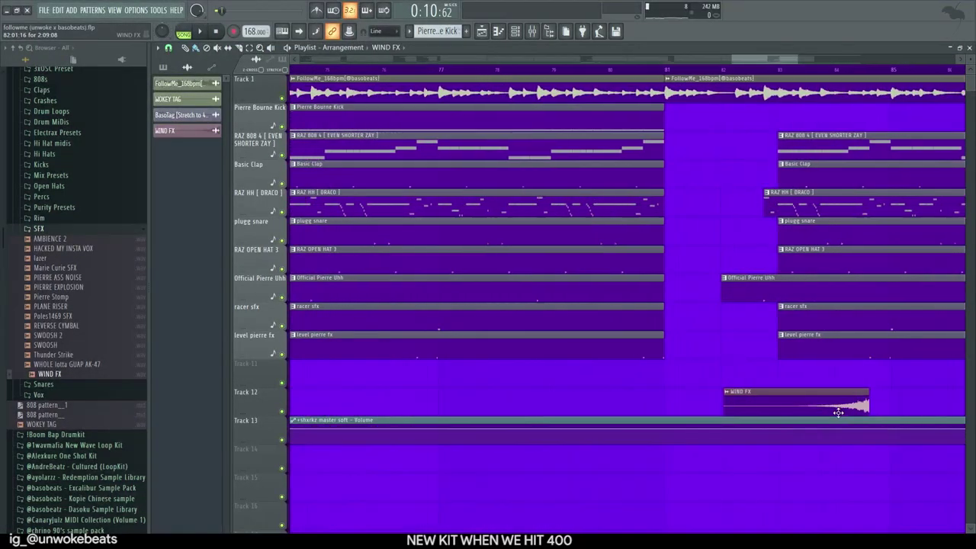
scroll(541, 322, "down", 6)
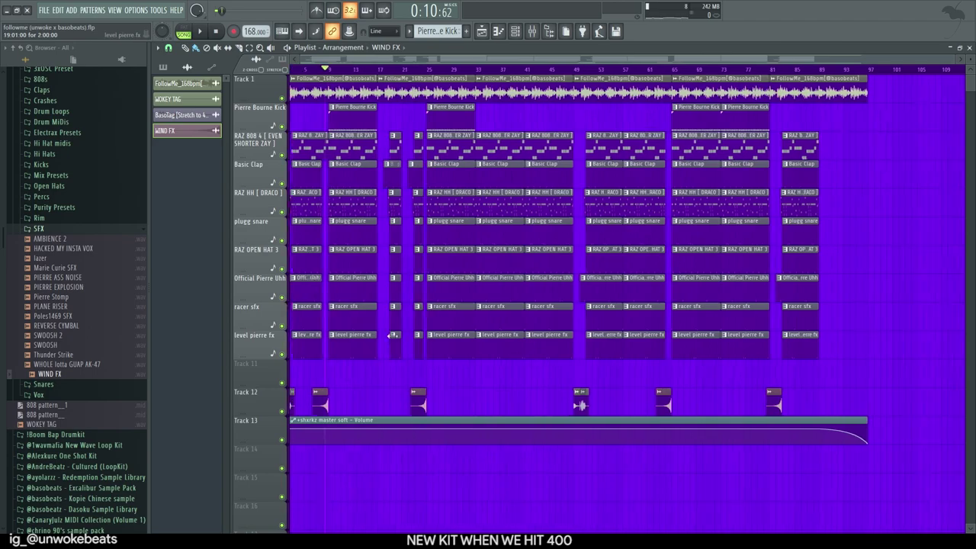
Move the master volume automation clip down to Track 14 and add Fruity parametric EQ 2 in the master's first effect slot.
left_click_drag(333, 423, 333, 452)
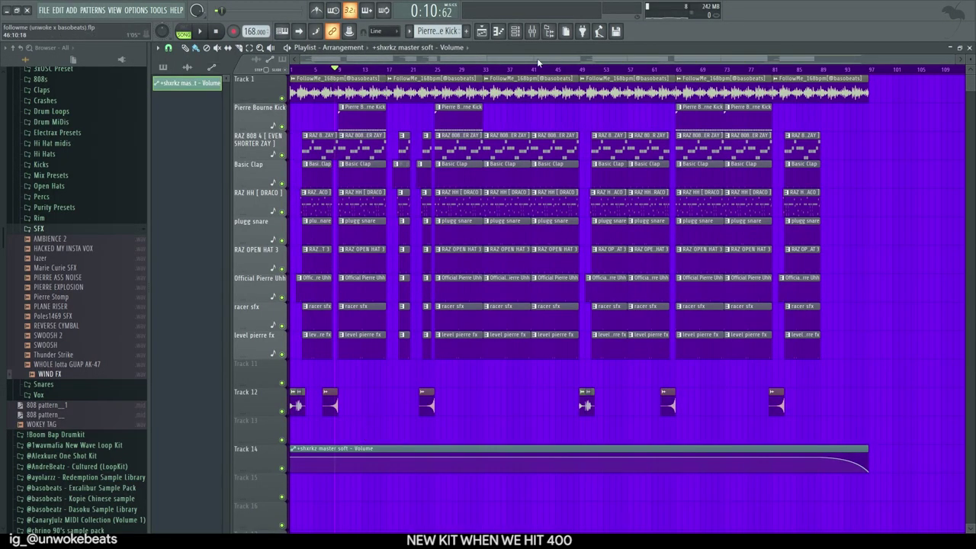
left_click(534, 34)
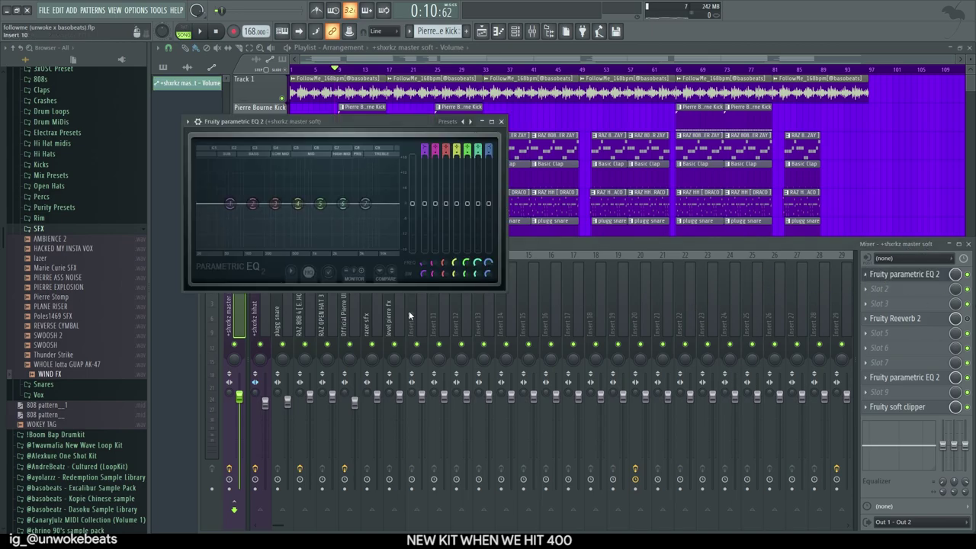
left_click_drag(275, 128, 418, 235)
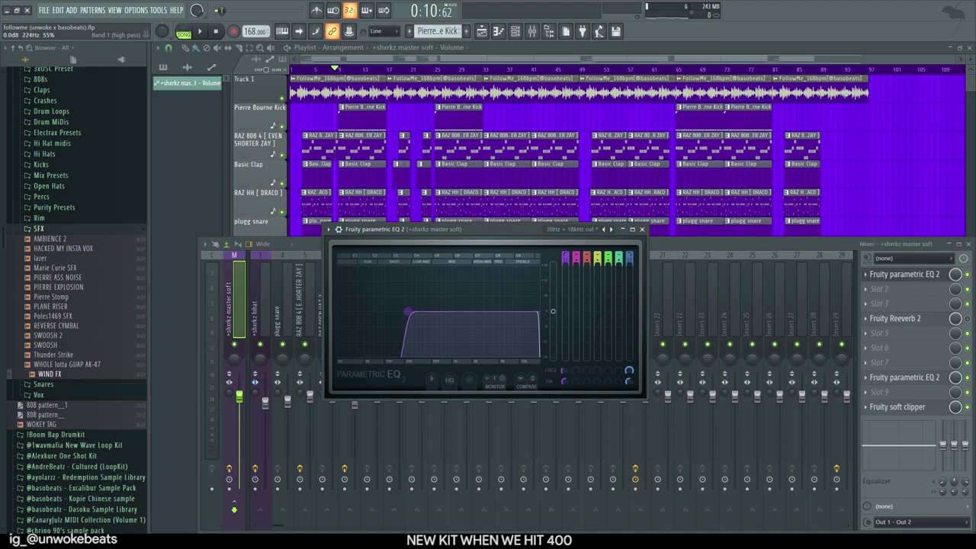
Starting from the EQ's 20Hz + 18kHz cut preset, narrow both cuts during playback, with the low-pass band at about 840 Hz.
key("space")
left_click_drag(410, 311, 401, 311)
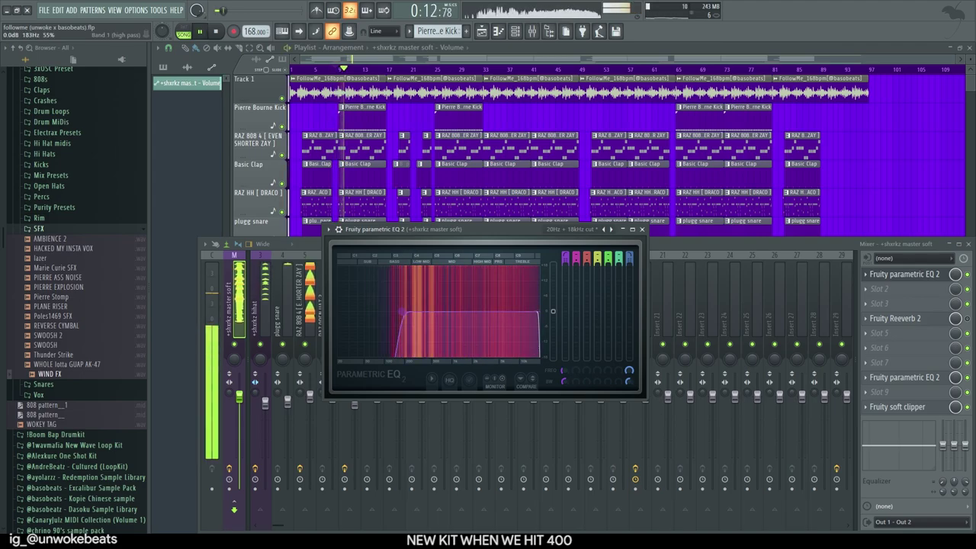
key("space")
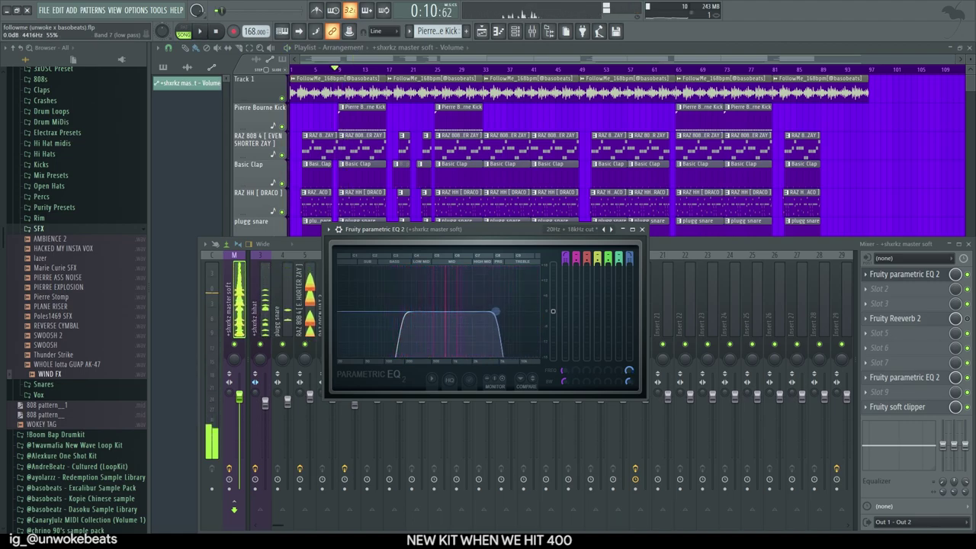
key("space")
left_click_drag(465, 311, 393, 312)
key("space")
key("space")
left_click_drag(455, 314, 448, 311)
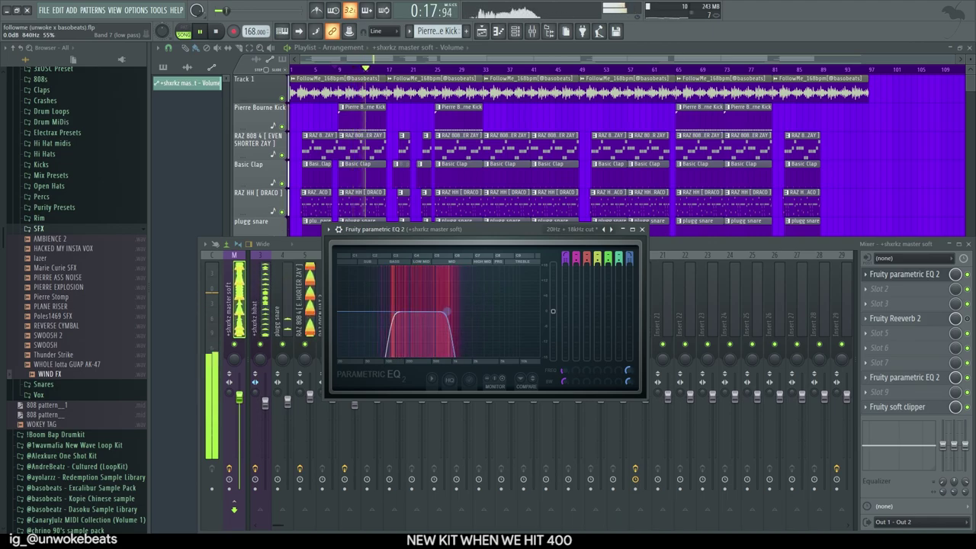
left_click(641, 229)
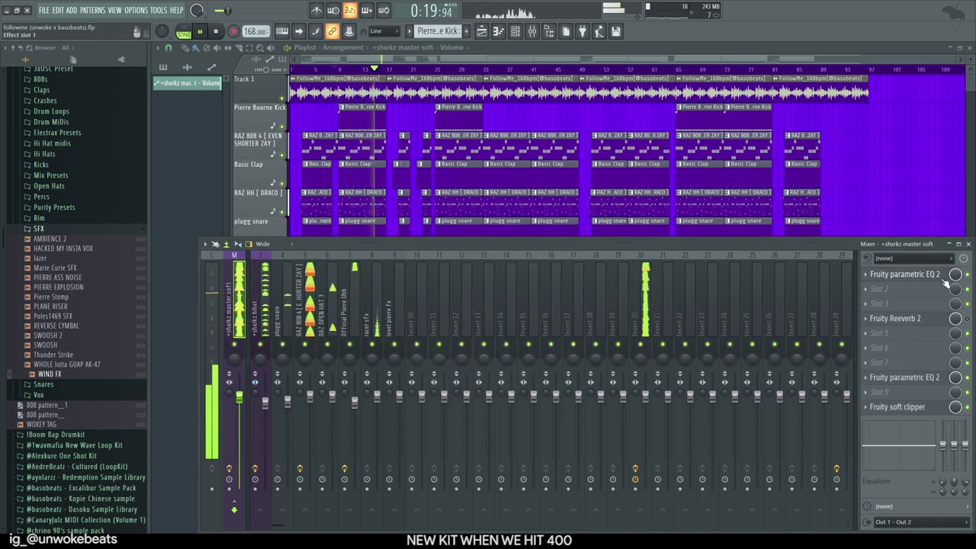
Create an automation clip for the master EQ's mix level, put it on Track 13 and lower its start point to zero.
right_click(878, 173)
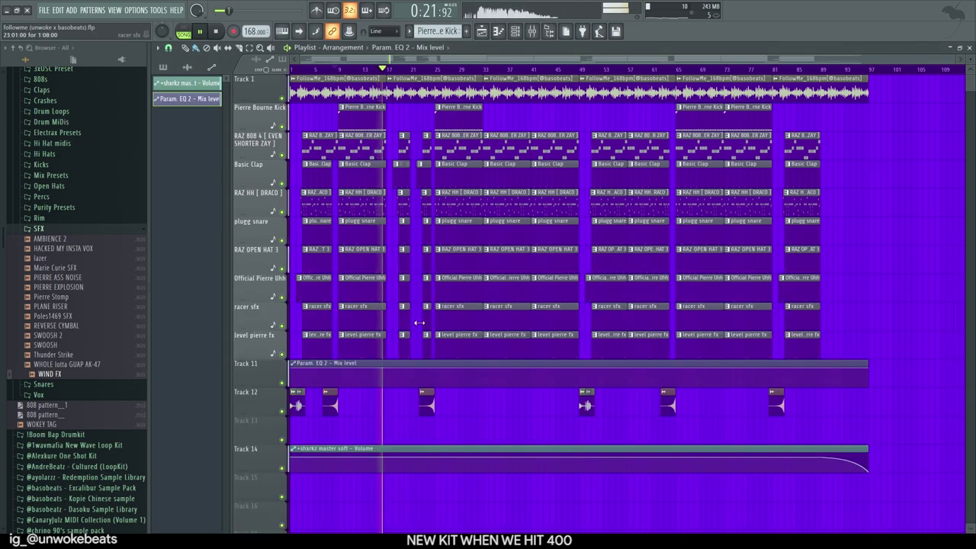
right_click(343, 363)
left_click_drag(323, 435, 291, 444)
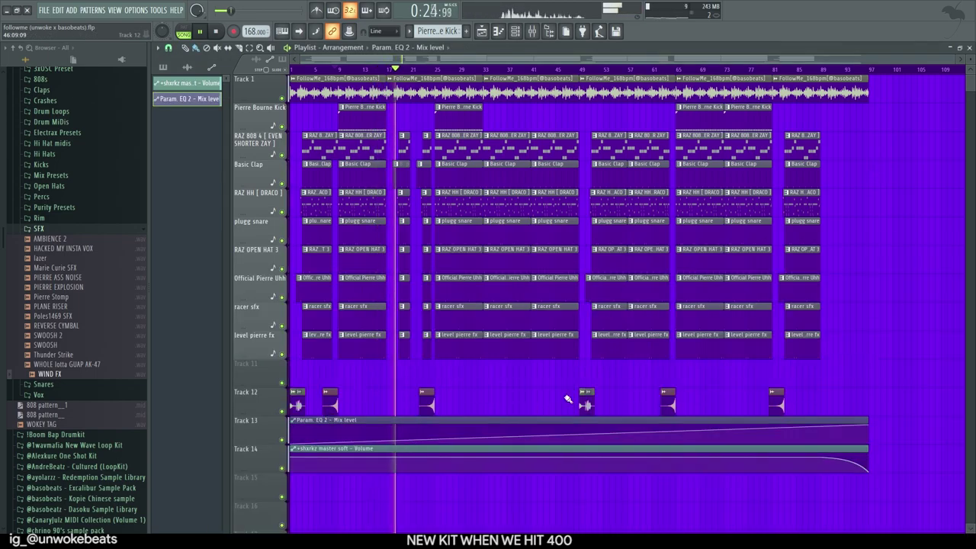
Add points to the EQ mix level automation at bar 17 so it jumps abruptly from zero to full.
scroll(387, 411, "up", 7)
right_click(404, 441)
right_click(403, 428)
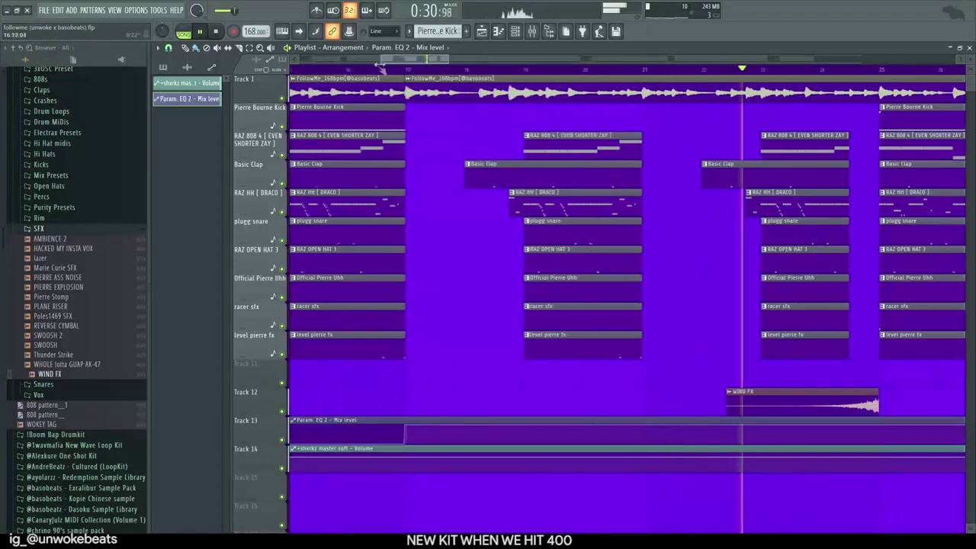
scroll(424, 411, "down", 7)
Curve the EQ mix level automation down to zero at bar 25 and lower its end point to zero.
scroll(496, 404, "up", 5)
right_click(436, 425)
right_click(437, 442)
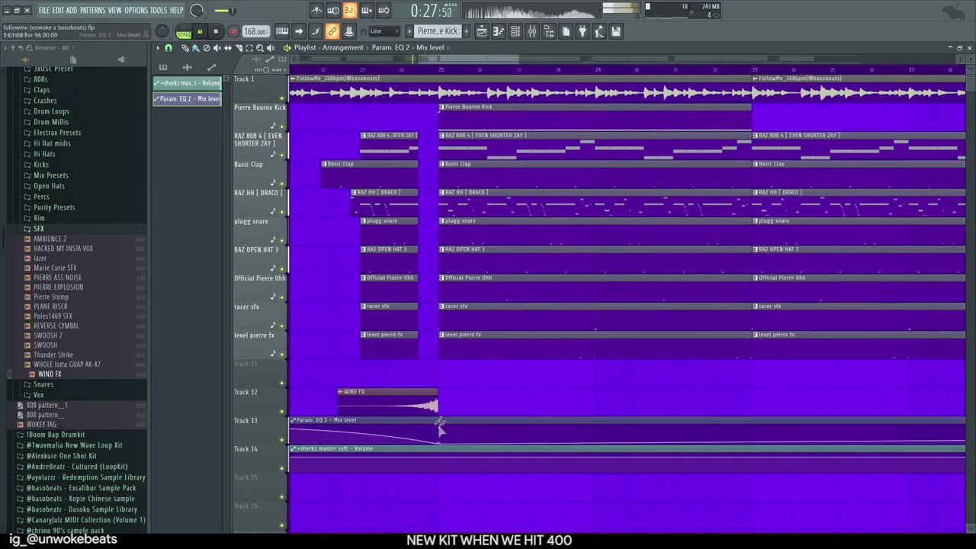
scroll(894, 437, "down", 4)
left_click_drag(867, 424, 862, 443)
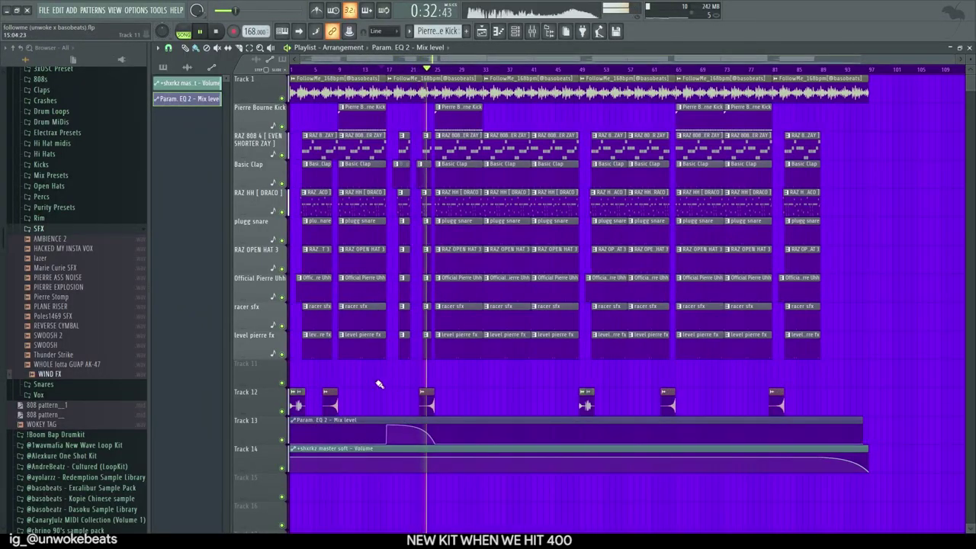